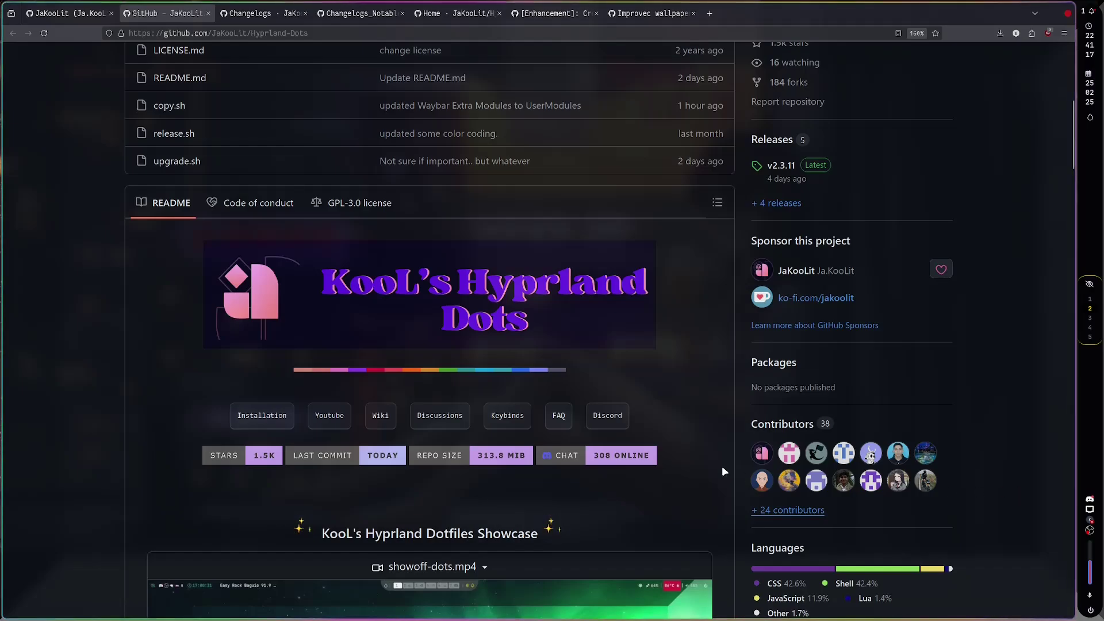
Go to the Changelogs wiki page and scroll through the v2.3.12 notes
{"action": "left_click", "coordinate": [252, 19]}
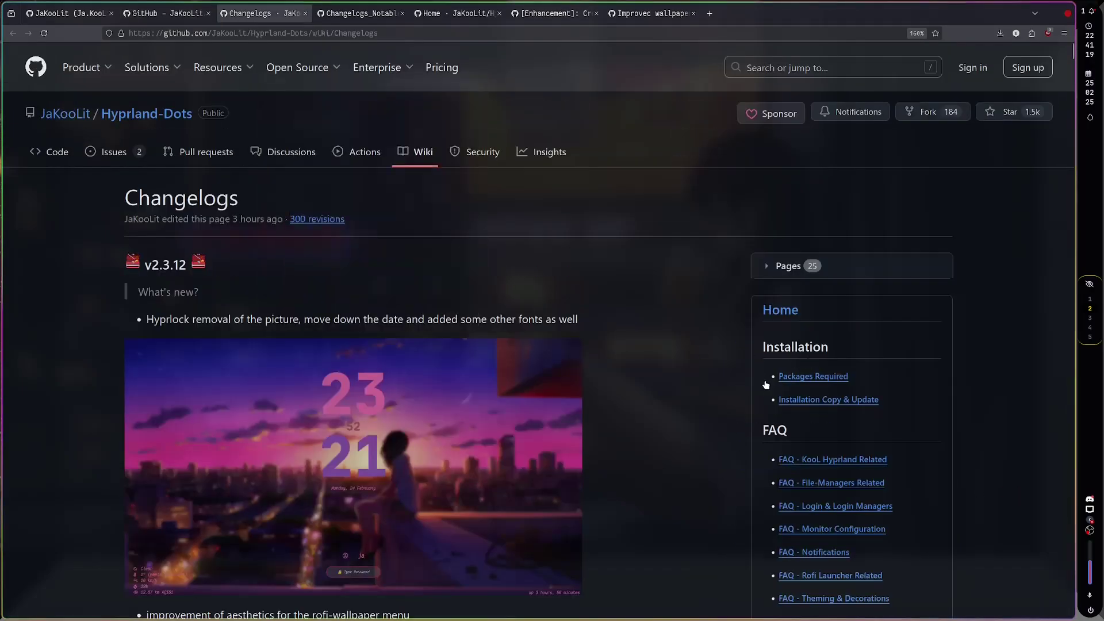
{"action": "scroll", "coordinate": [673, 415], "scroll_direction": "down", "scroll_amount": 5}
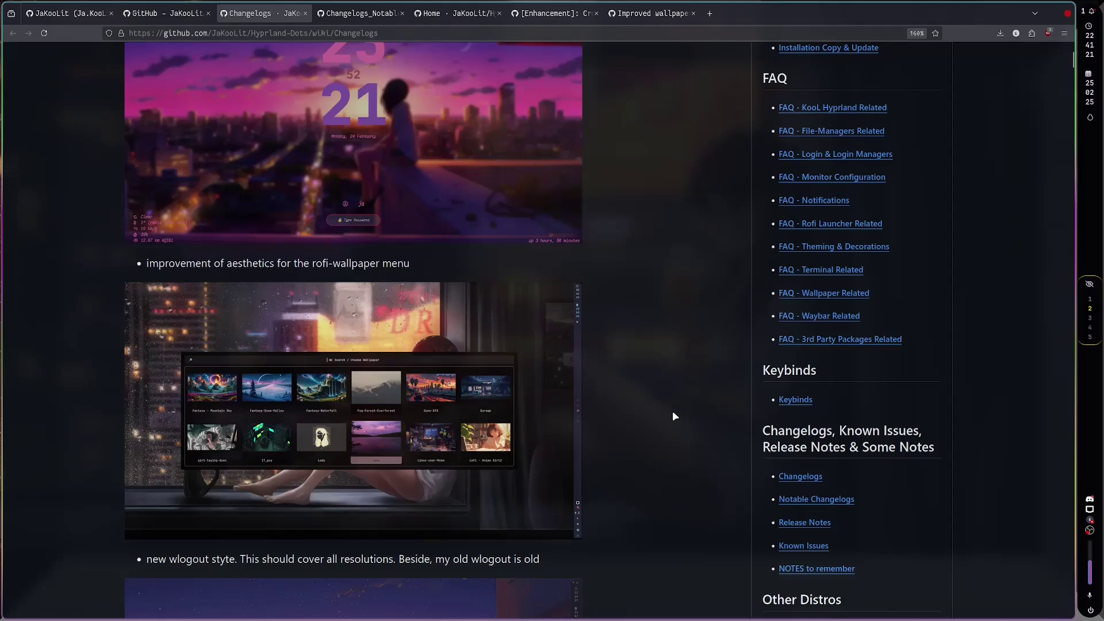
{"action": "scroll", "coordinate": [673, 413], "scroll_direction": "down", "scroll_amount": 3}
{"action": "scroll", "coordinate": [673, 413], "scroll_direction": "down", "scroll_amount": 2}
{"action": "scroll", "coordinate": [673, 413], "scroll_direction": "down", "scroll_amount": 5}
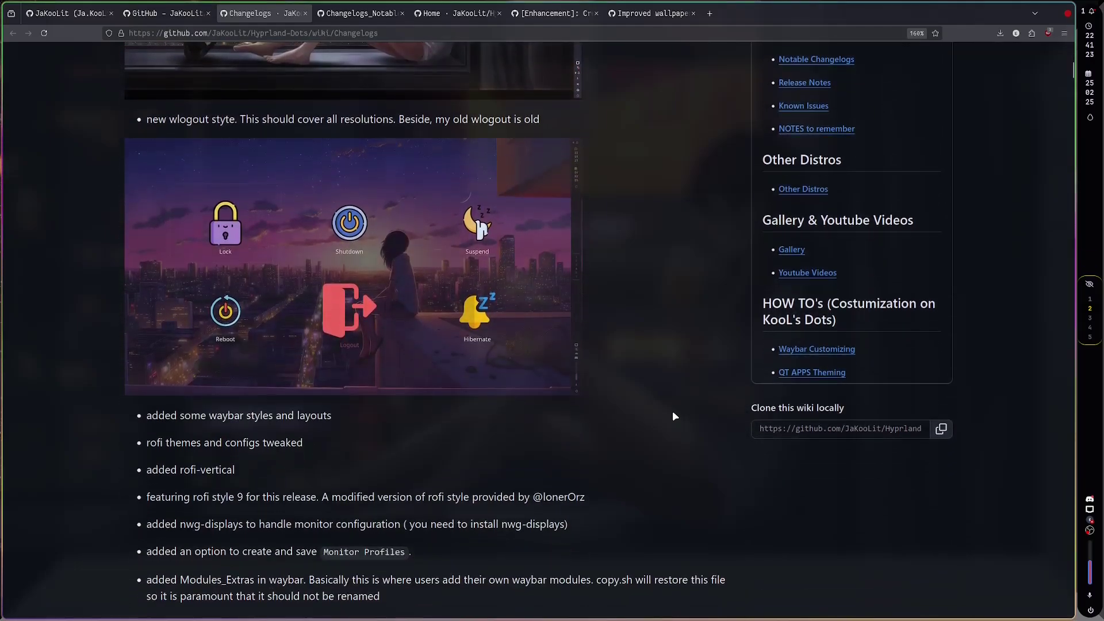
{"action": "scroll", "coordinate": [673, 413], "scroll_direction": "up", "scroll_amount": 15}
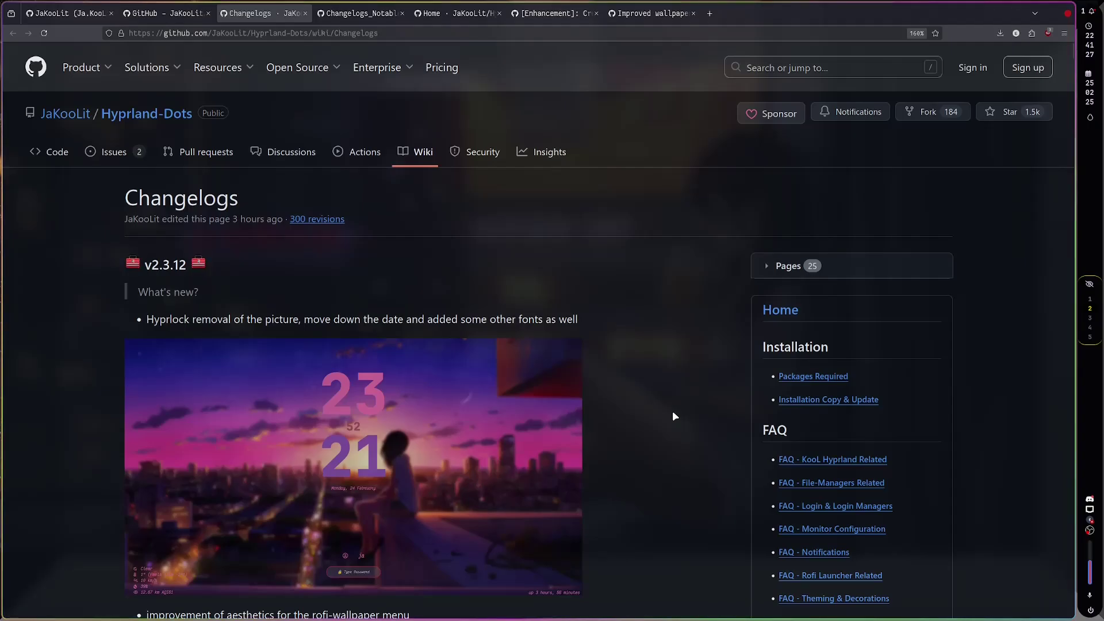
{"action": "scroll", "coordinate": [674, 392], "scroll_direction": "up", "scroll_amount": 3}
{"action": "scroll", "coordinate": [675, 393], "scroll_direction": "down", "scroll_amount": 4}
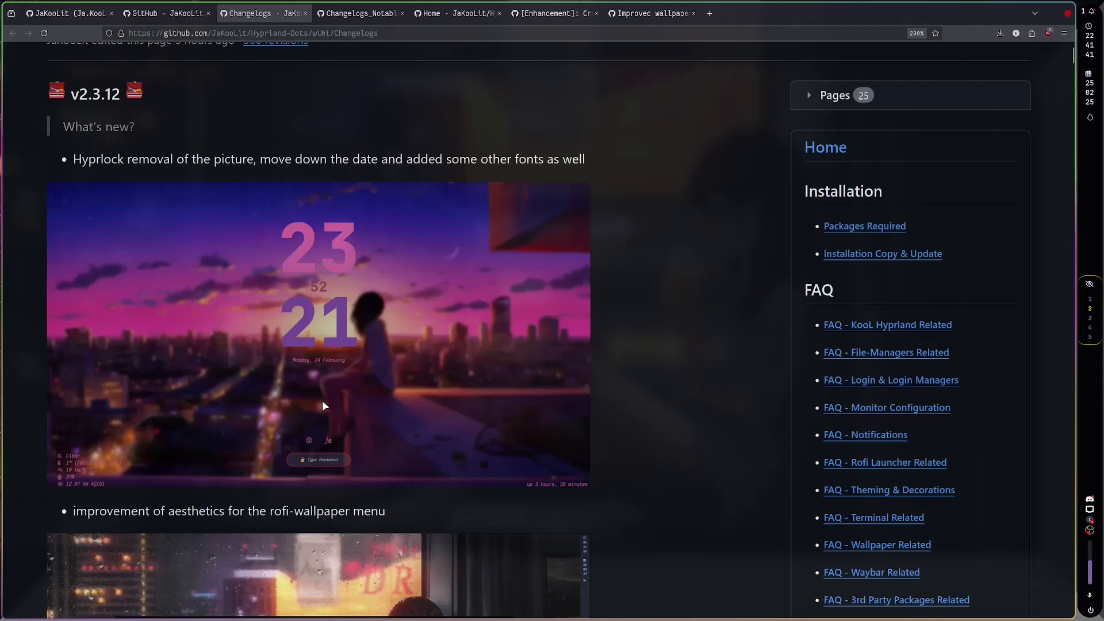
Zoom the page to 220%, drop back to 210%, and read further down
{"action": "key", "text": "ctrl+plus"}
{"action": "key", "text": "ctrl+plus"}
{"action": "key", "text": "ctrl+plus"}
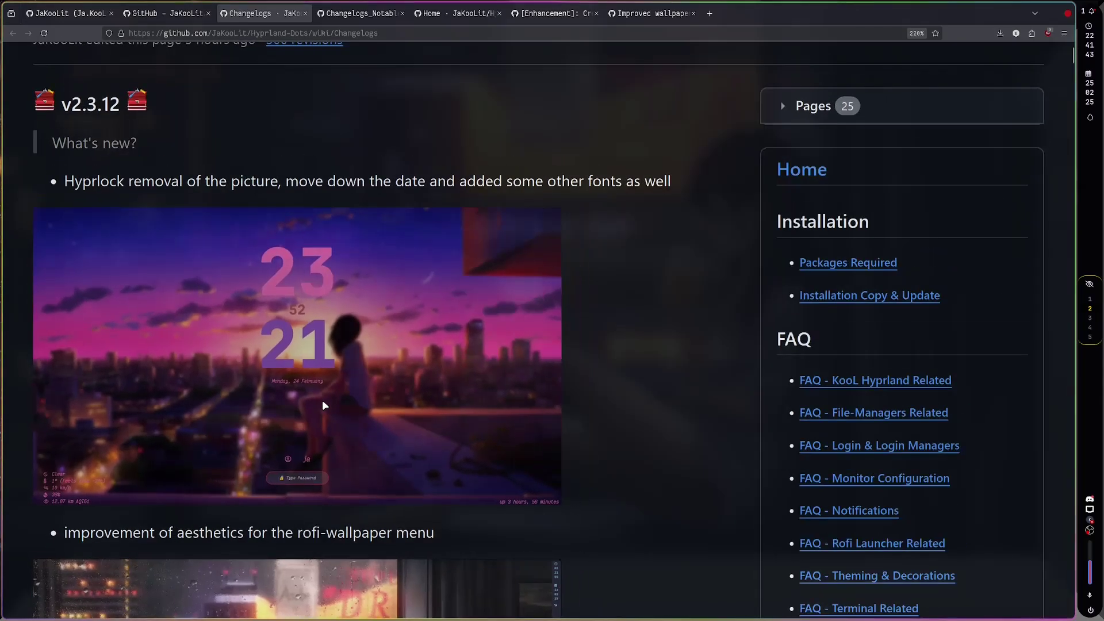
{"action": "key", "text": "ctrl+minus"}
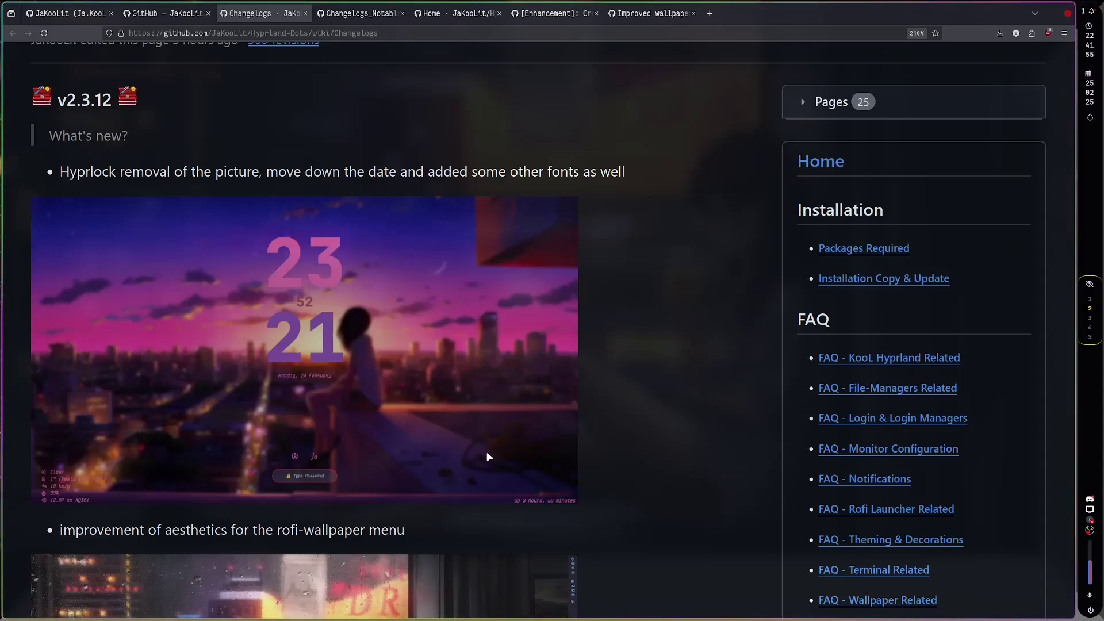
{"action": "scroll", "coordinate": [532, 438], "scroll_direction": "down", "scroll_amount": 4}
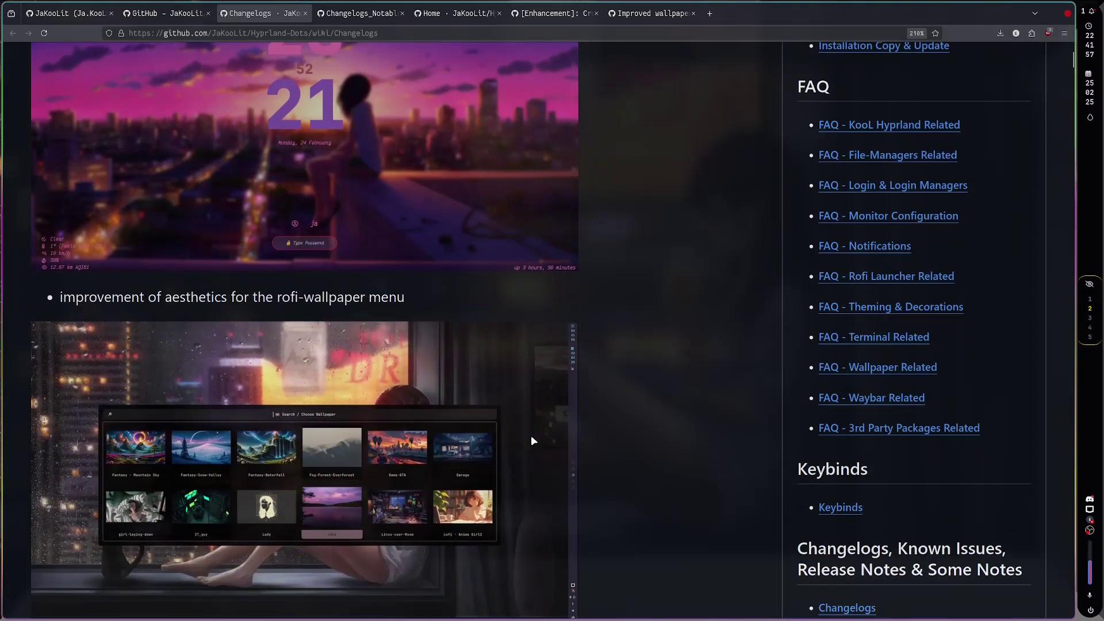
{"action": "scroll", "coordinate": [532, 440], "scroll_direction": "down", "scroll_amount": 2}
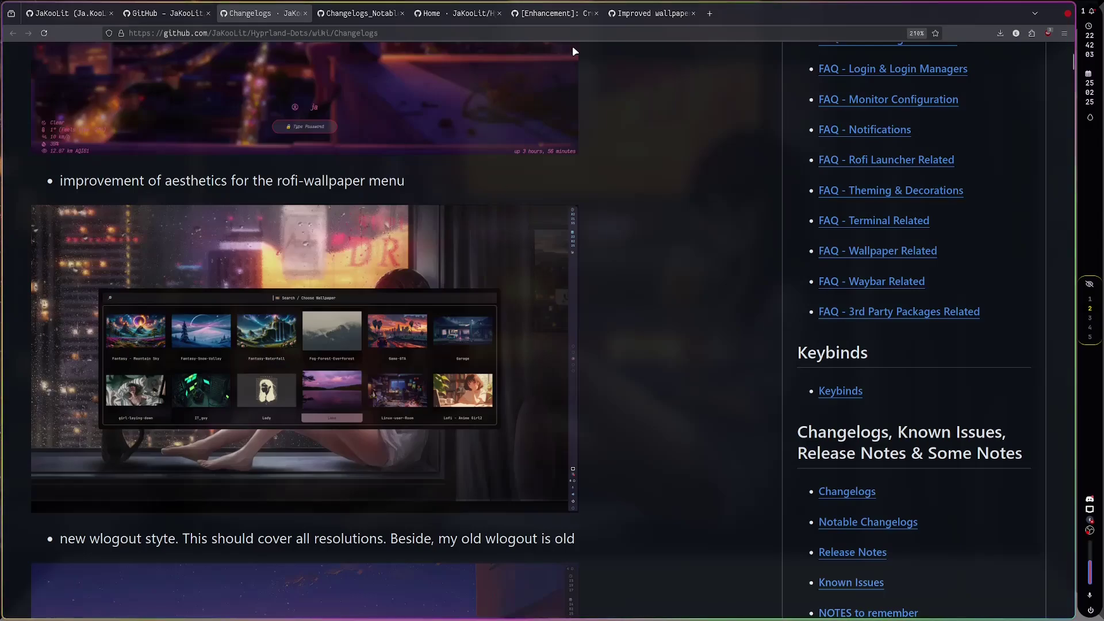
Bring up the 'Improved wallpaper select script #560' discussion and scroll to its selector screenshot
{"action": "left_click", "coordinate": [640, 17]}
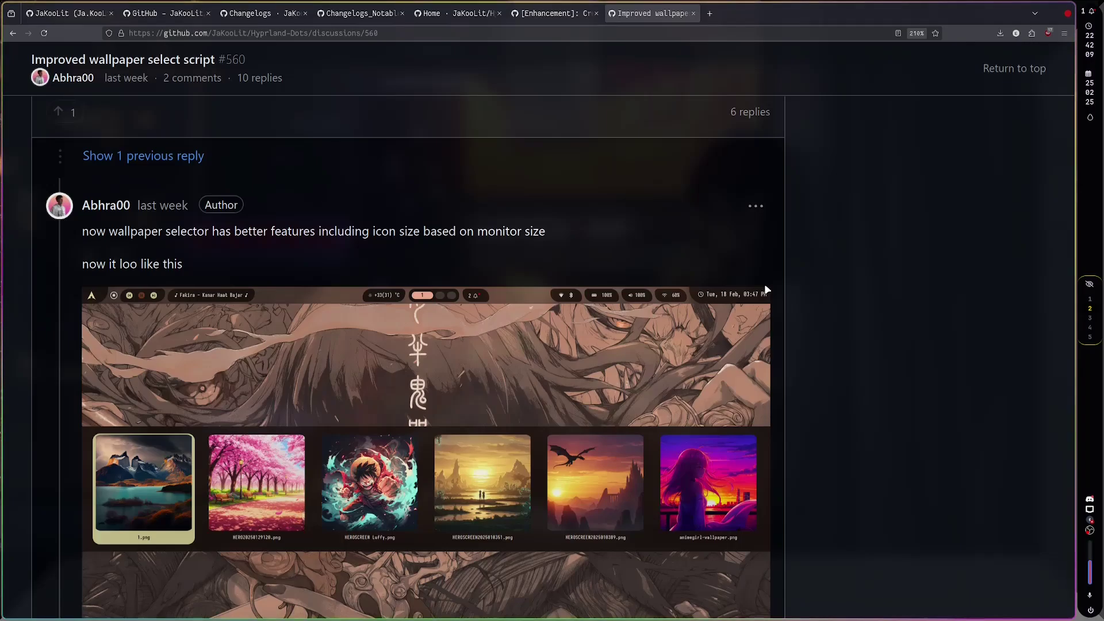
{"action": "scroll", "coordinate": [767, 290], "scroll_direction": "down", "scroll_amount": 2}
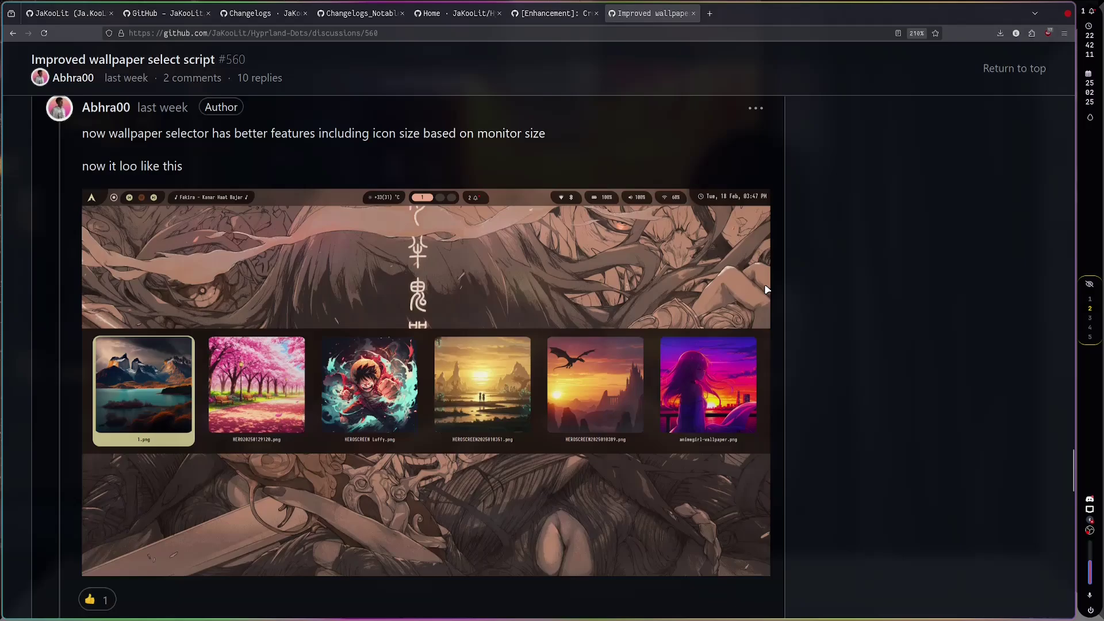
{"action": "scroll", "coordinate": [767, 290], "scroll_direction": "down", "scroll_amount": 2}
{"action": "scroll", "coordinate": [782, 284], "scroll_direction": "up", "scroll_amount": 1}
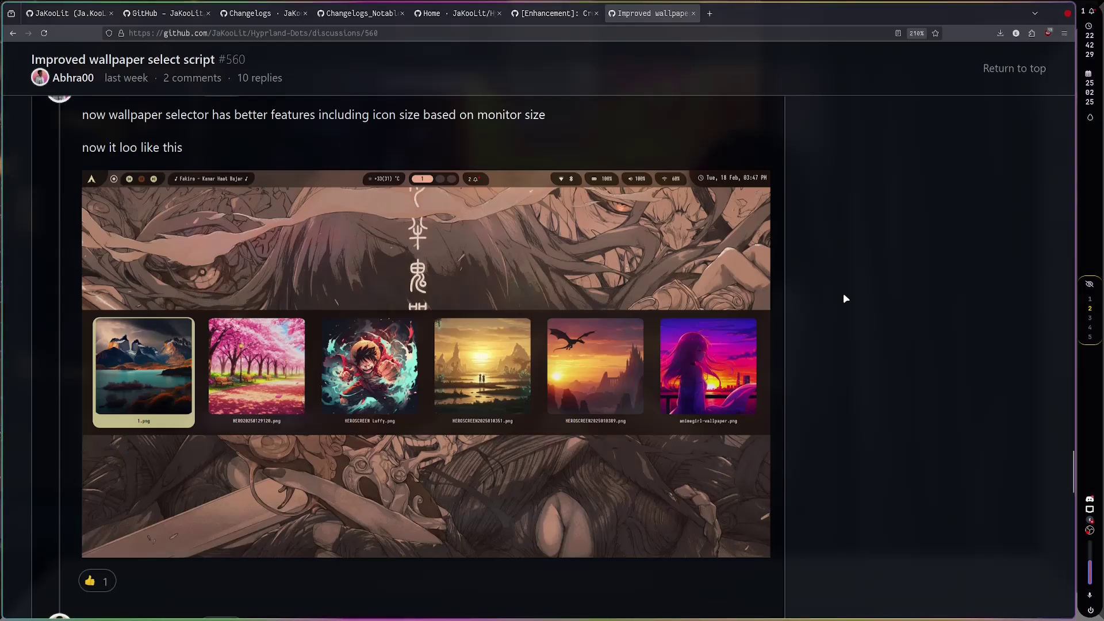
On workspace 1, browse the wallpaper picker grid with arrow keys toward the City wallpapers
{"action": "key", "text": "super+4"}
{"action": "key", "text": "super+1"}
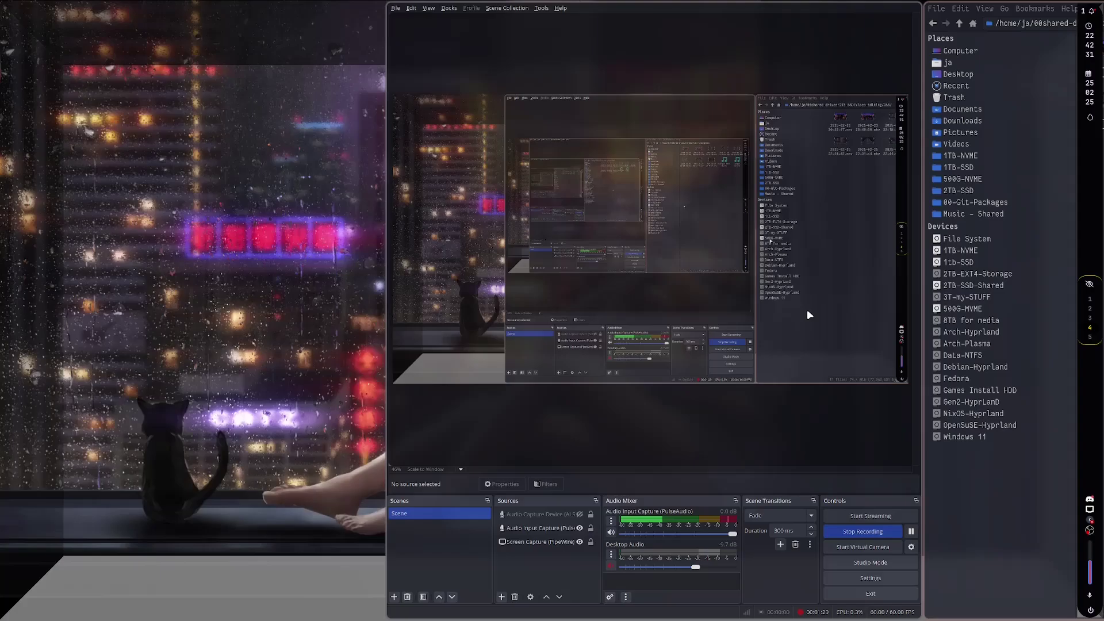
{"action": "key", "text": "super+w"}
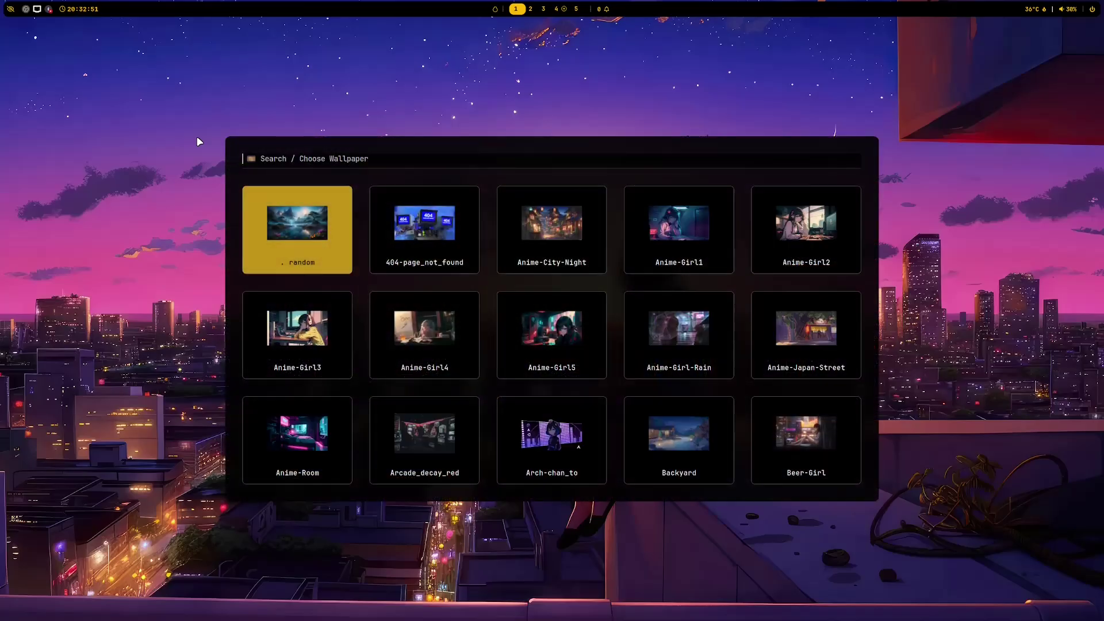
{"action": "key", "text": "Down"}
{"action": "key", "text": "Right"}
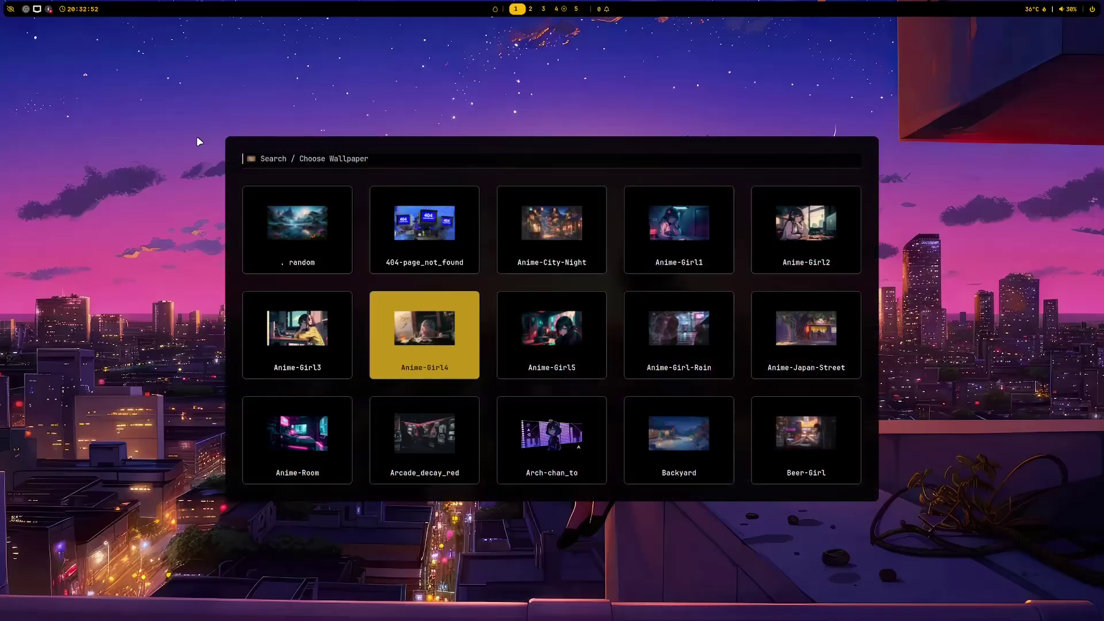
{"action": "key", "text": "Down"}
{"action": "key", "text": "Right"}
{"action": "key", "text": "Right"}
{"action": "key", "text": "Right"}
{"action": "key", "text": "Left"}
{"action": "key", "text": "Down"}
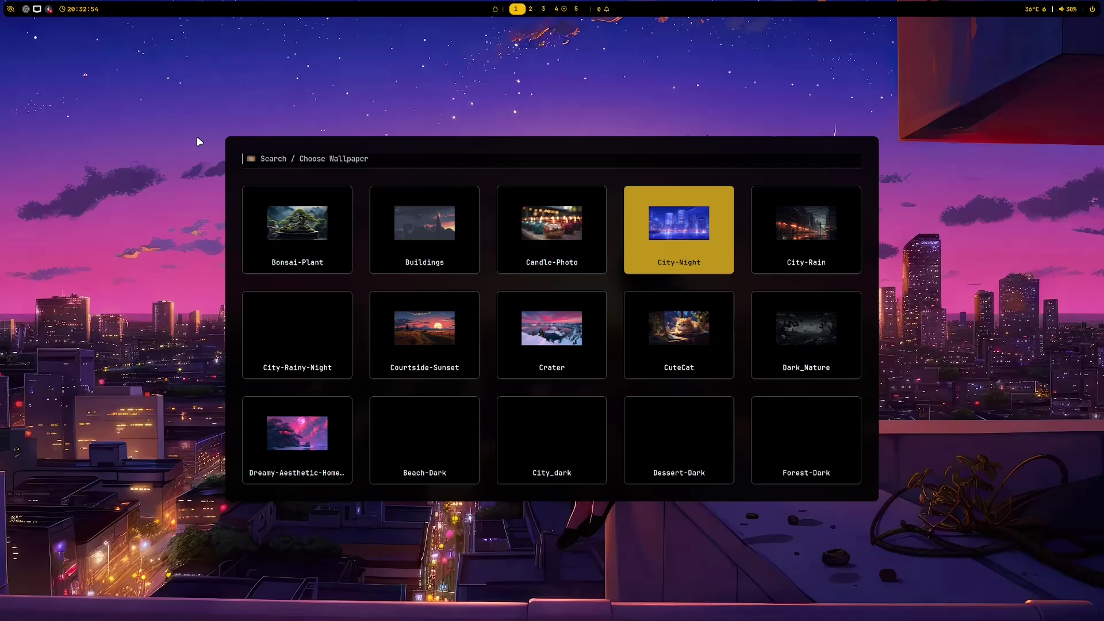
{"action": "key", "text": "Down"}
{"action": "key", "text": "Down"}
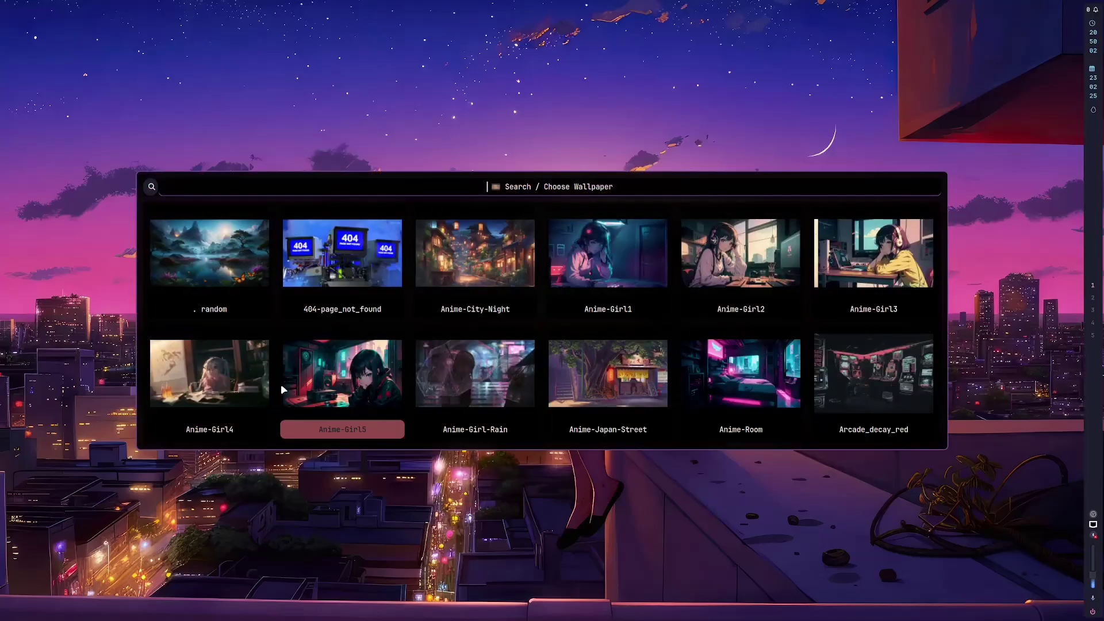
Scroll the Changelogs page to the new wlogout style notes
{"action": "scroll", "coordinate": [236, 387], "scroll_direction": "down", "scroll_amount": 2}
{"action": "scroll", "coordinate": [247, 386], "scroll_direction": "up", "scroll_amount": 2}
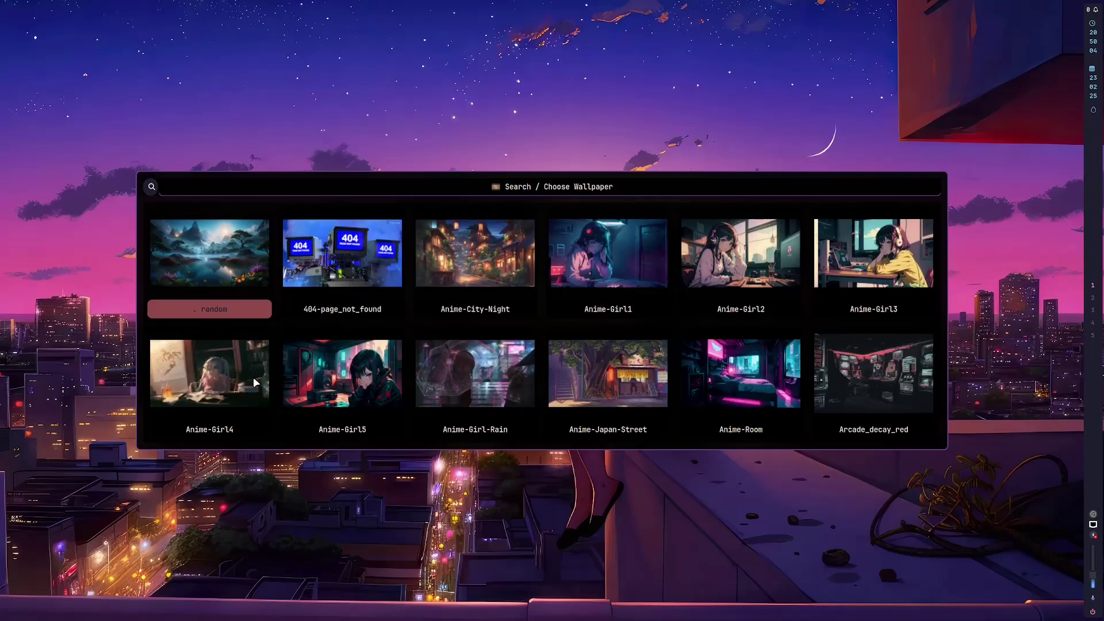
{"action": "scroll", "coordinate": [256, 382], "scroll_direction": "down", "scroll_amount": 3}
{"action": "scroll", "coordinate": [256, 382], "scroll_direction": "down", "scroll_amount": 2}
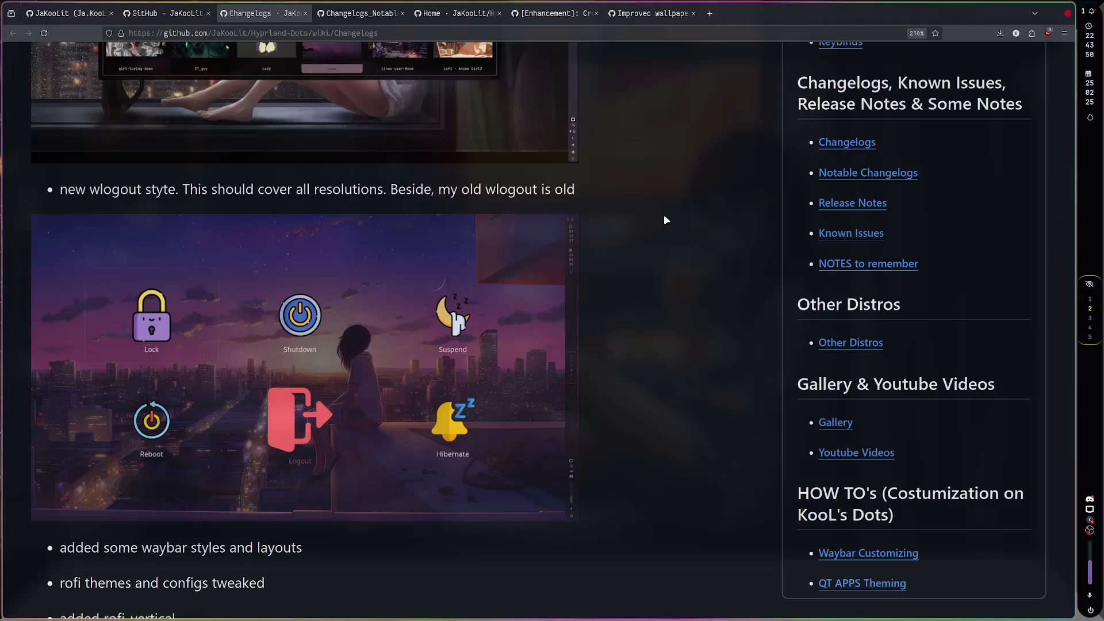
{"action": "key", "text": "ctrl+alt+p"}
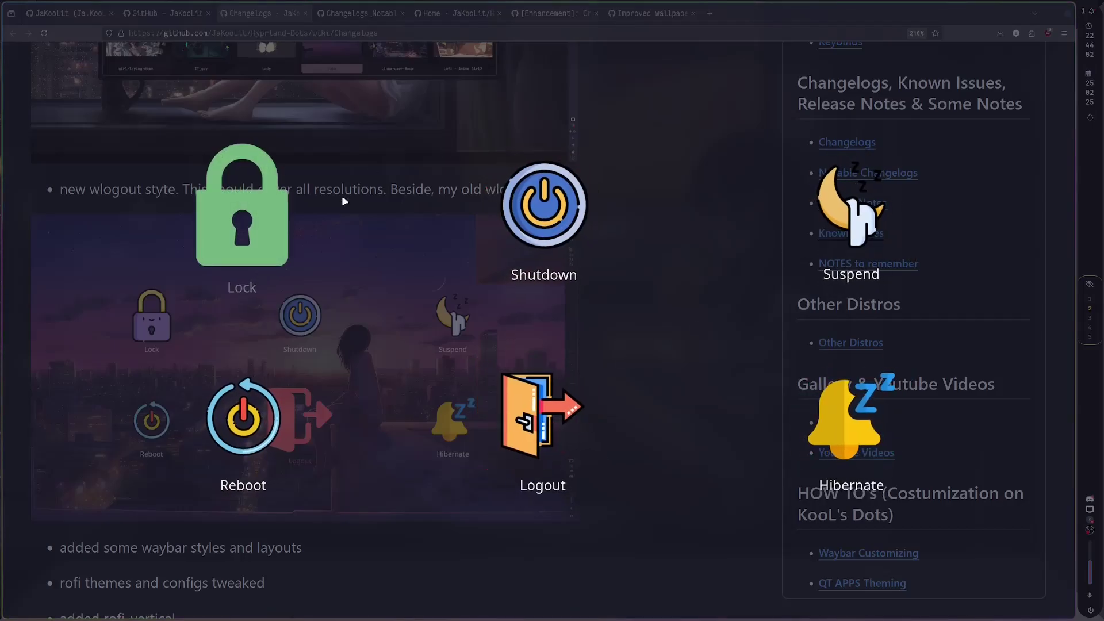
{"action": "left_click", "coordinate": [674, 316]}
{"action": "scroll", "coordinate": [706, 400], "scroll_direction": "down", "scroll_amount": 4}
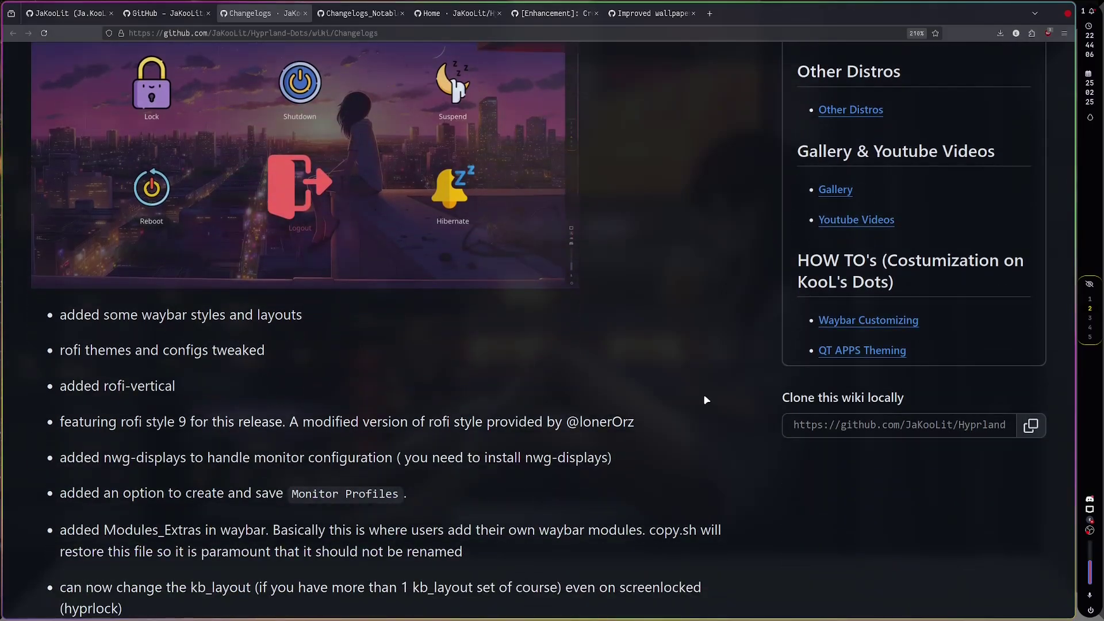
On workspace 1, go from the Waybar Layout menu to the Style menu and select [Black & White] Monochrome
{"action": "key", "text": "super+1"}
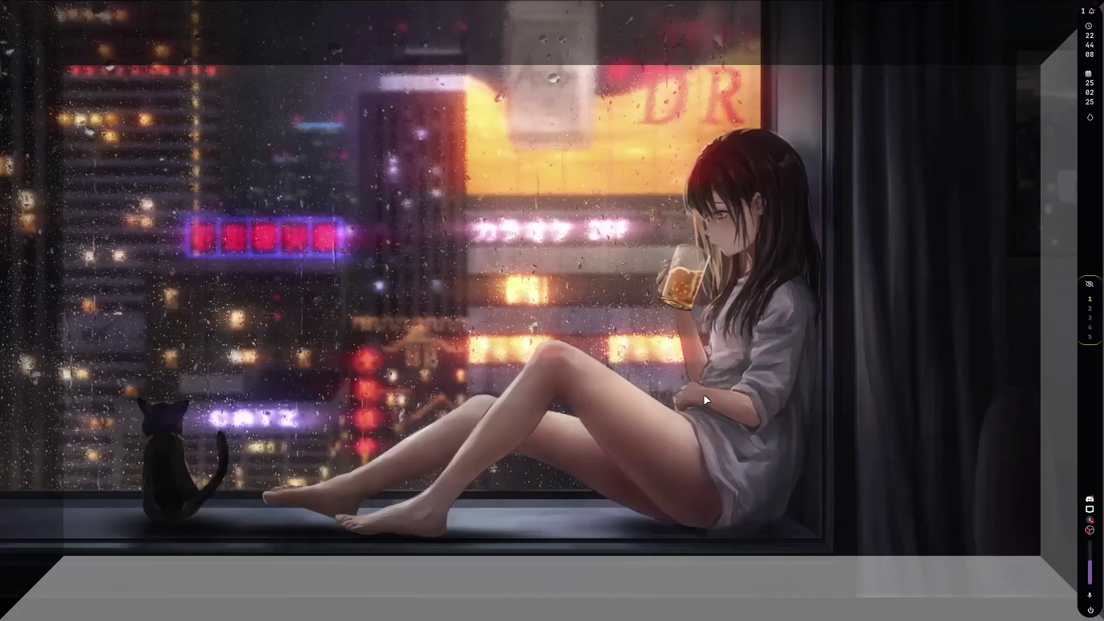
{"action": "key", "text": "super+alt+b"}
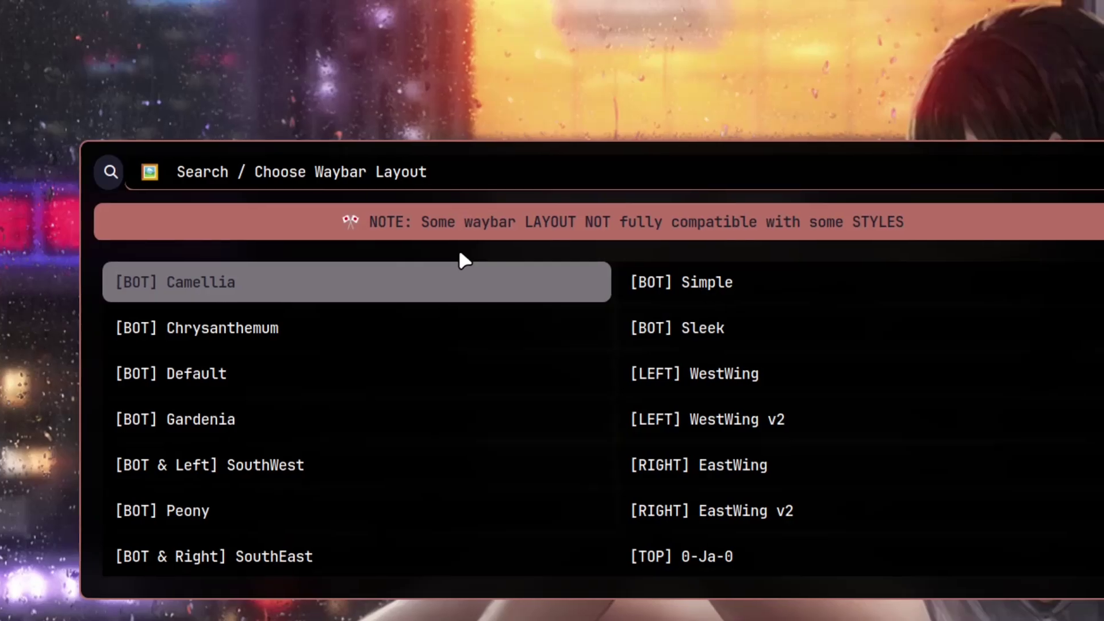
{"action": "key", "text": "Return"}
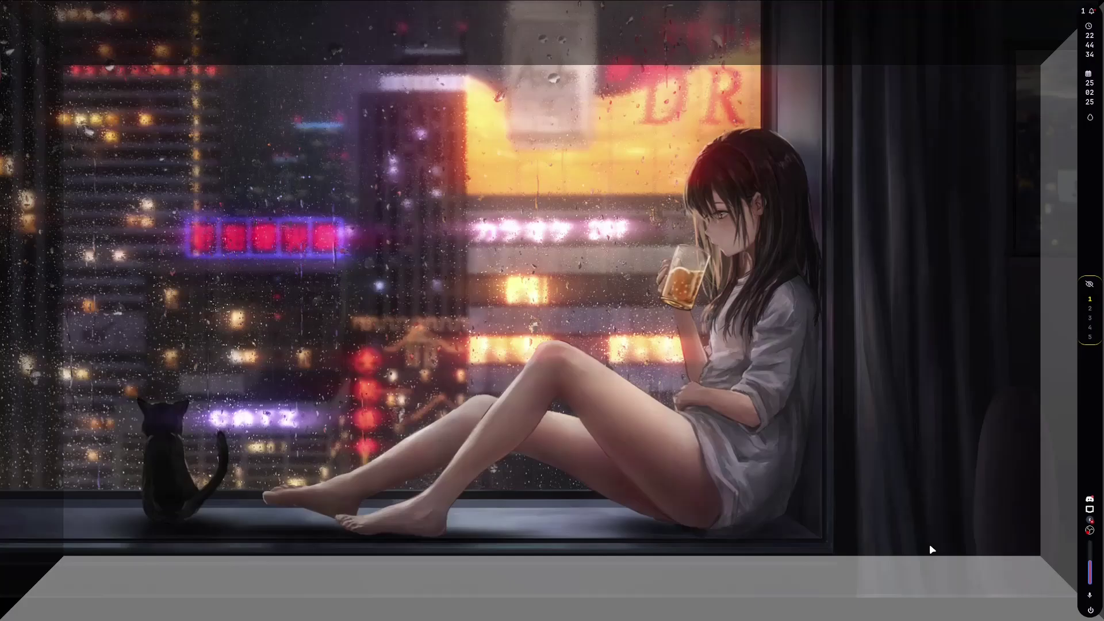
{"action": "key", "text": "super+ctrl+b"}
{"action": "key", "text": "Down"}
{"action": "key", "text": "Down"}
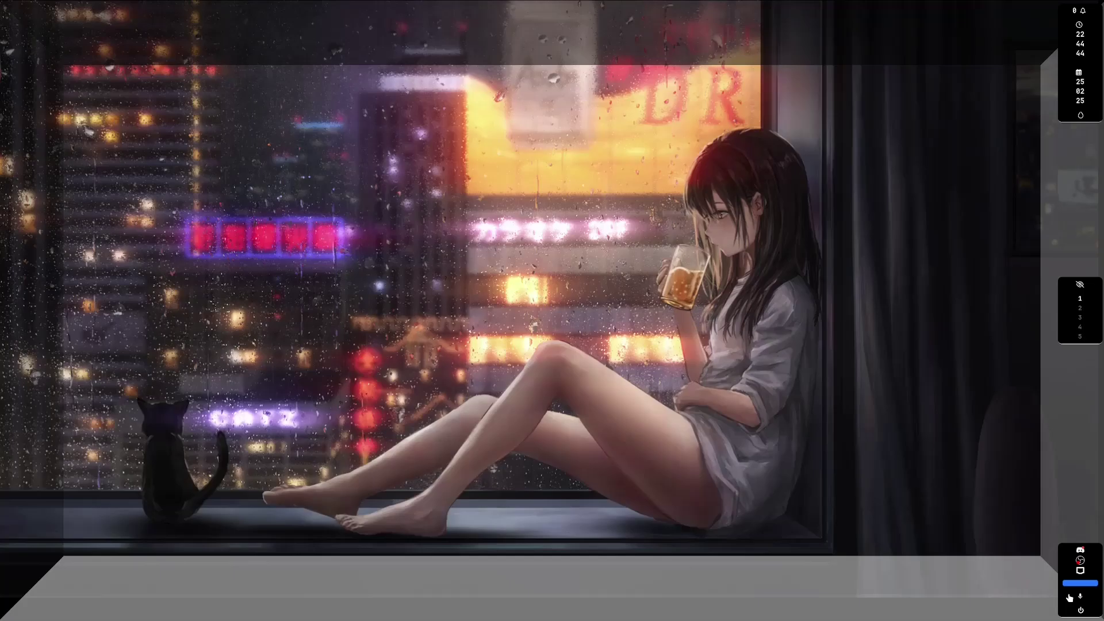
{"action": "mouse_move", "coordinate": [1086, 560]}
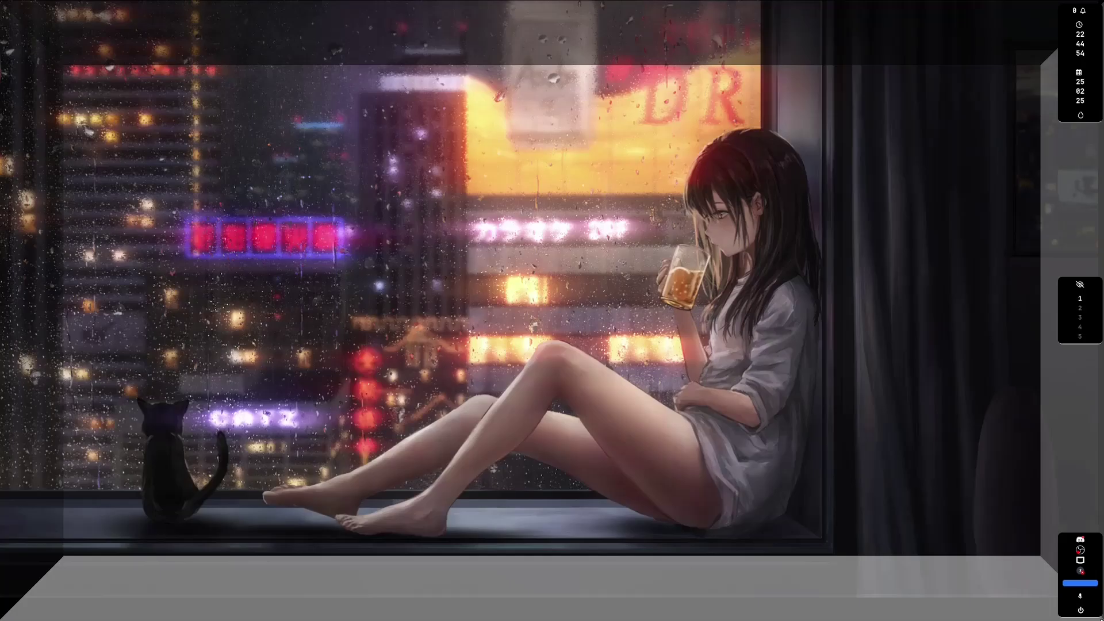
Apply the [0 VERTICAL] Golden Noir Waybar style
{"action": "key", "text": "super+ctrl+b"}
{"action": "key", "text": "Down"}
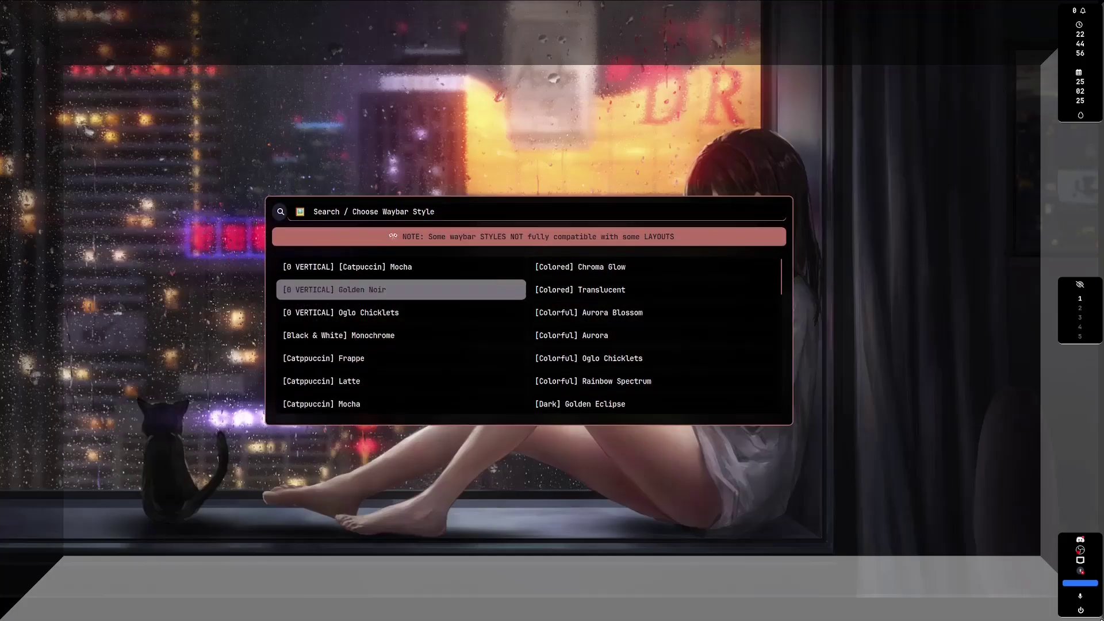
{"action": "key", "text": "Return"}
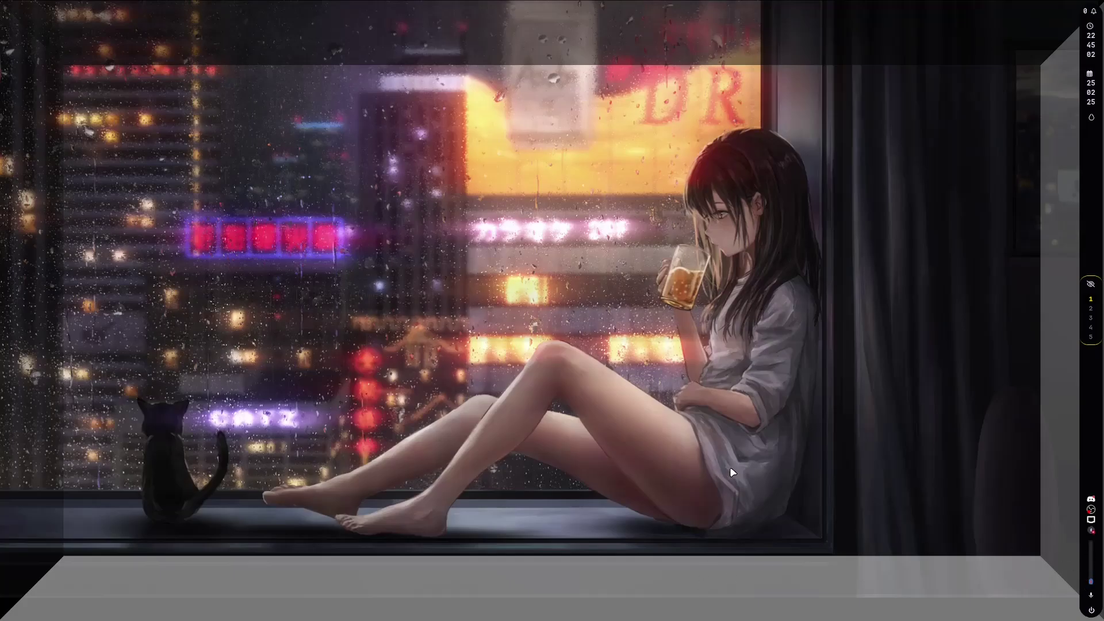
Switch the Waybar layout to the 0-Ja-0 top layout, then reapply the Golden Noir style
{"action": "key", "text": "super+ctrl+b"}
{"action": "key", "text": "super+alt+b"}
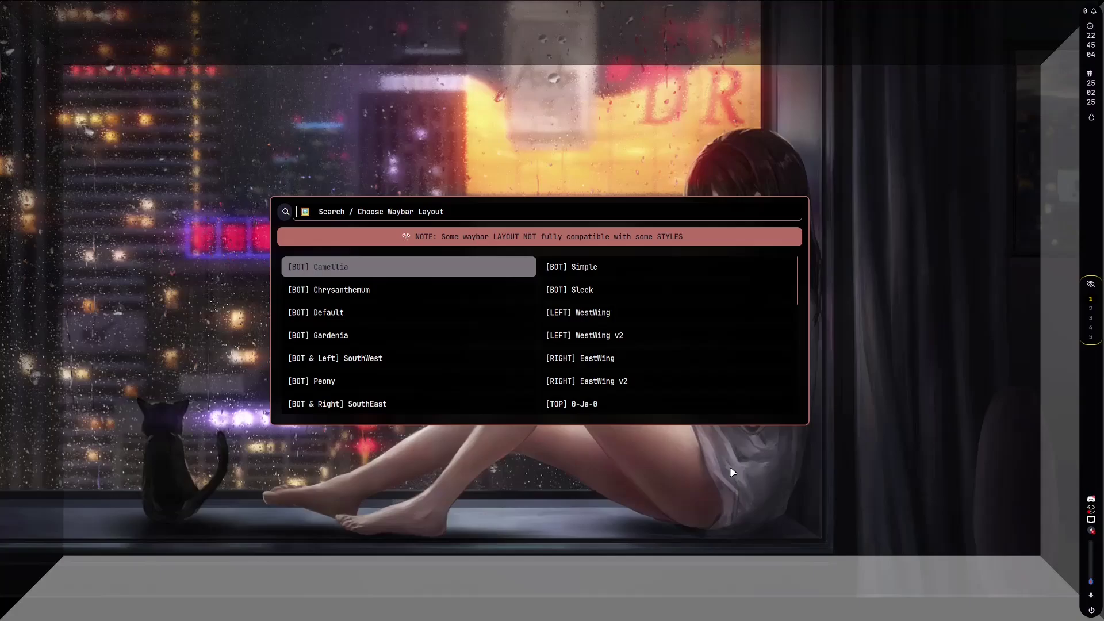
{"action": "key", "text": "Down"}
{"action": "key", "text": "Down"}
{"action": "key", "text": "Down"}
{"action": "key", "text": "Down"}
{"action": "key", "text": "Down"}
{"action": "key", "text": "Down"}
{"action": "key", "text": "Down"}
{"action": "key", "text": "Down"}
{"action": "key", "text": "Down"}
{"action": "key", "text": "Down"}
{"action": "key", "text": "Down"}
{"action": "key", "text": "Down"}
{"action": "key", "text": "Down"}
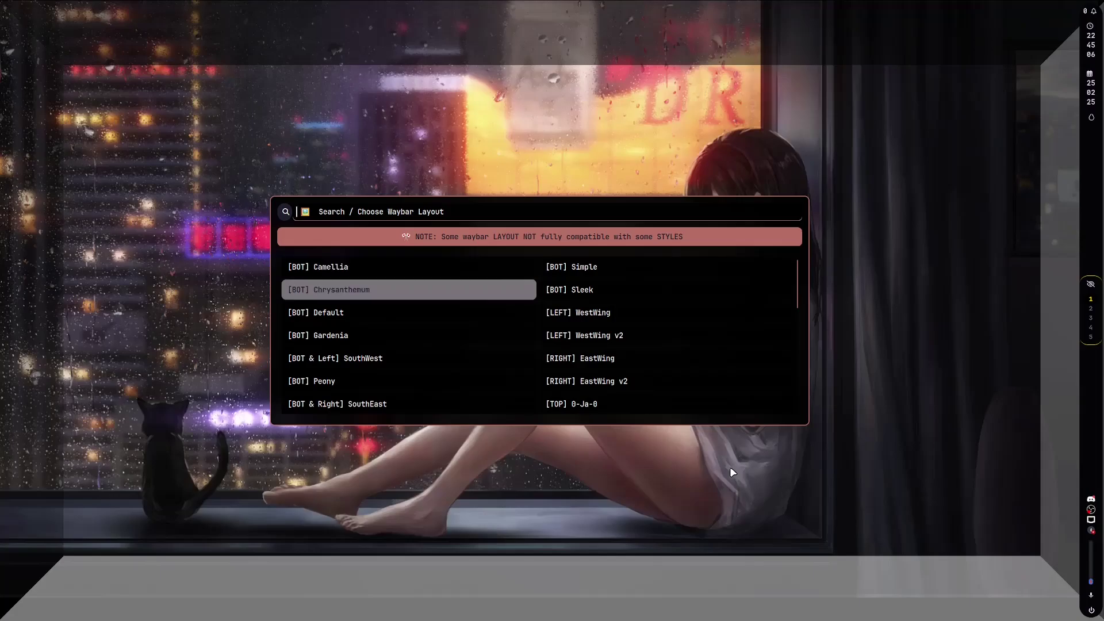
{"action": "key", "text": "Return"}
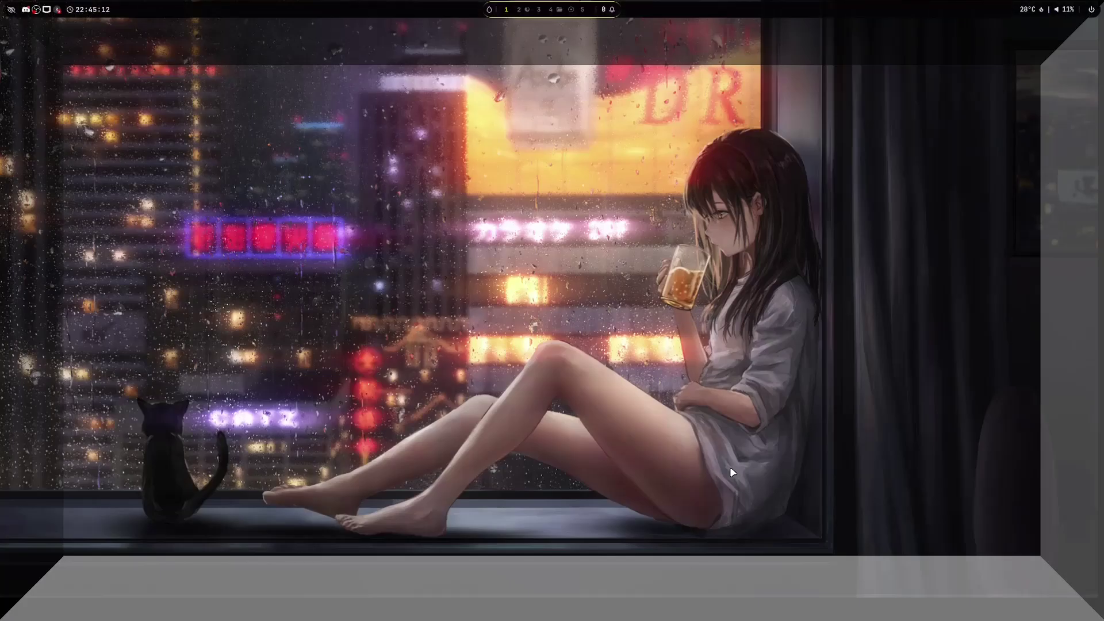
{"action": "key", "text": "super+ctrl+b"}
{"action": "key", "text": "Down"}
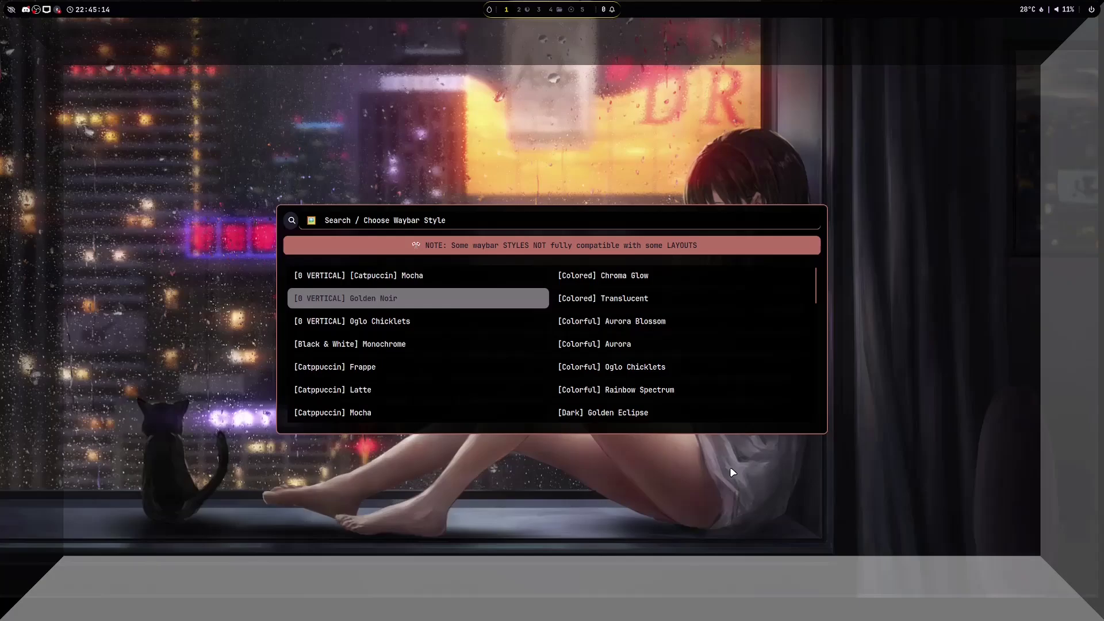
{"action": "key", "text": "Return"}
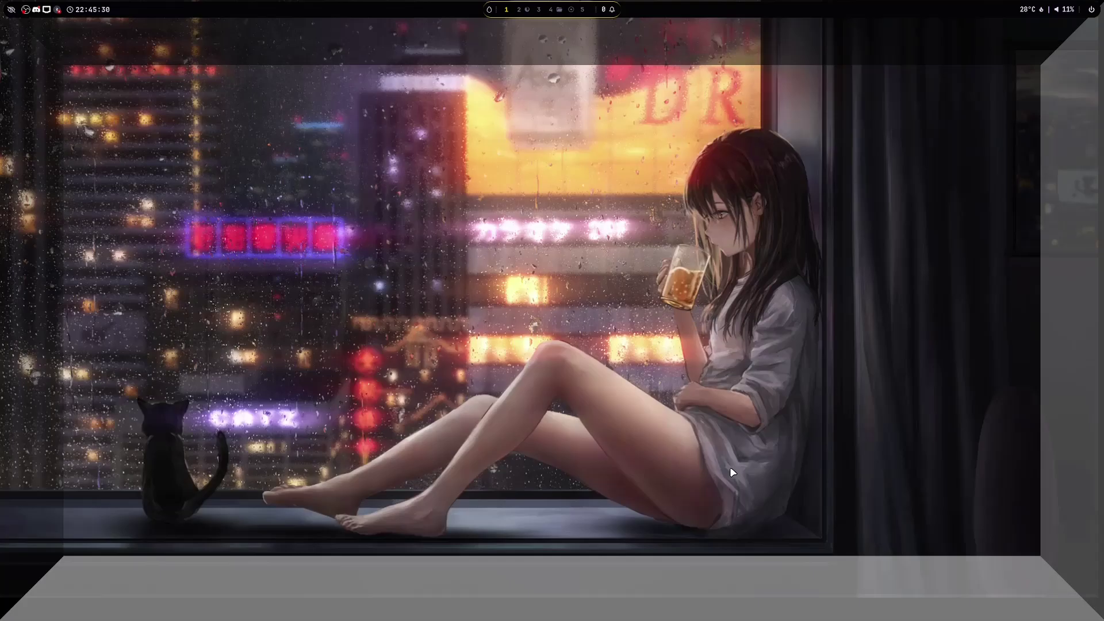
Switch to the browser window showing the wiki via the workspace overview
{"action": "key", "text": "super+a"}
{"action": "left_click", "coordinate": [382, 300]}
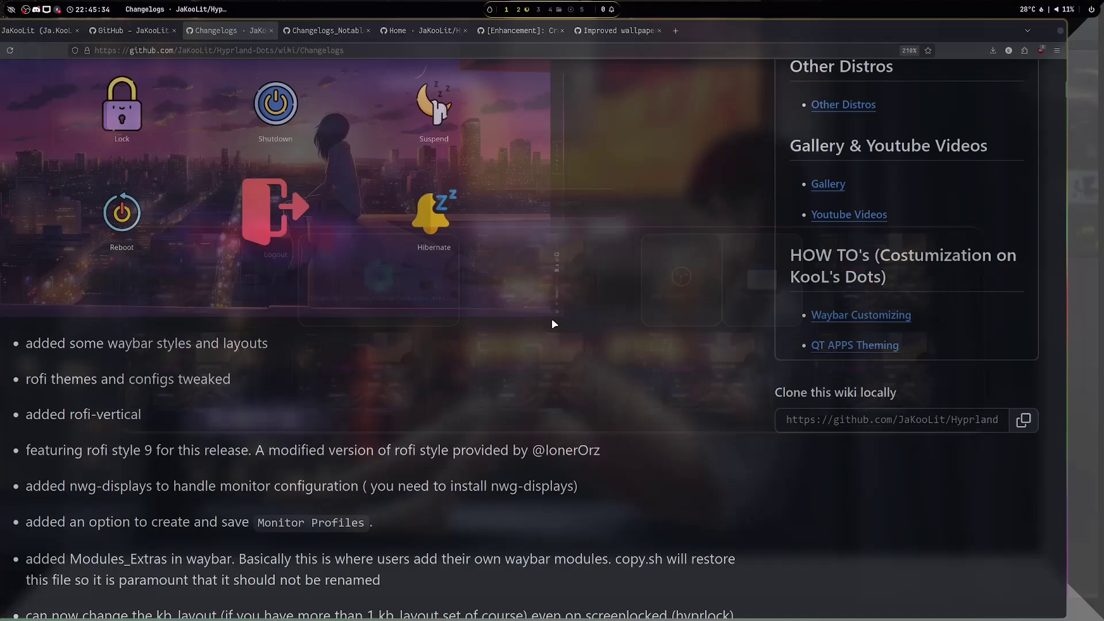
{"action": "scroll", "coordinate": [502, 352], "scroll_direction": "down", "scroll_amount": 3}
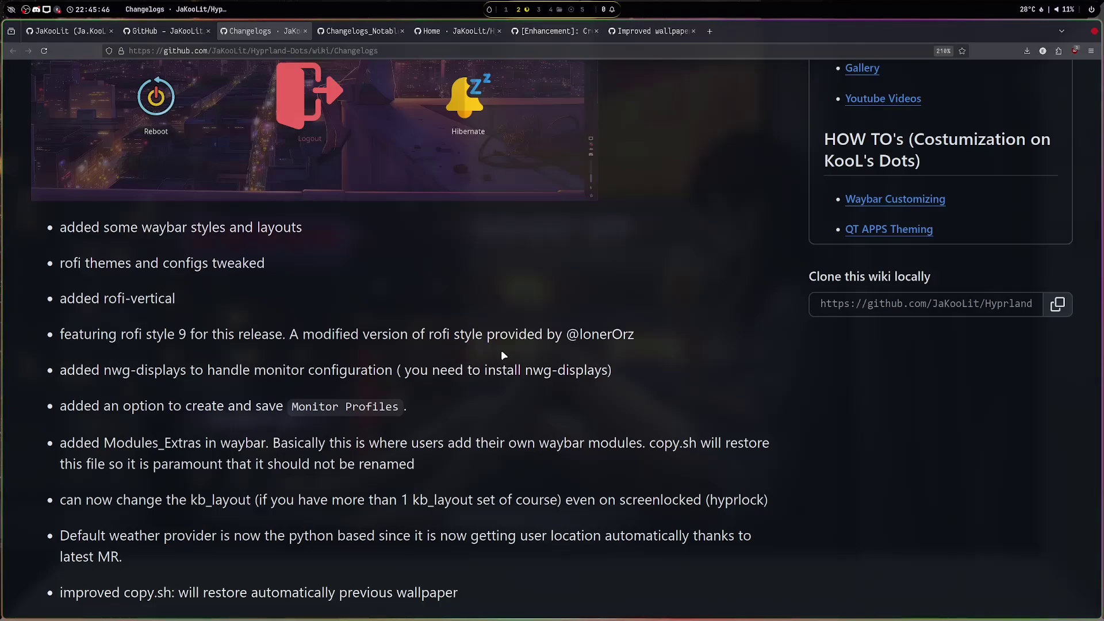
Apply the KooL_style-13-Vertical Rofi theme and preview it in the launcher, Waybar and wallpaper menus
{"action": "key", "text": "super+ctrl+r"}
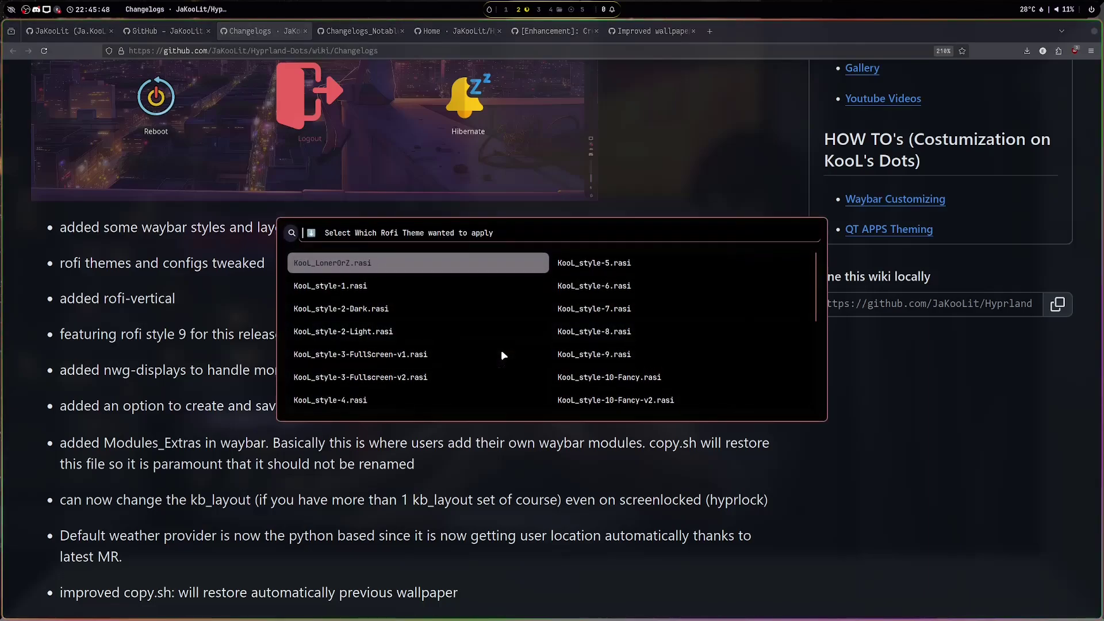
{"action": "key", "text": "Up"}
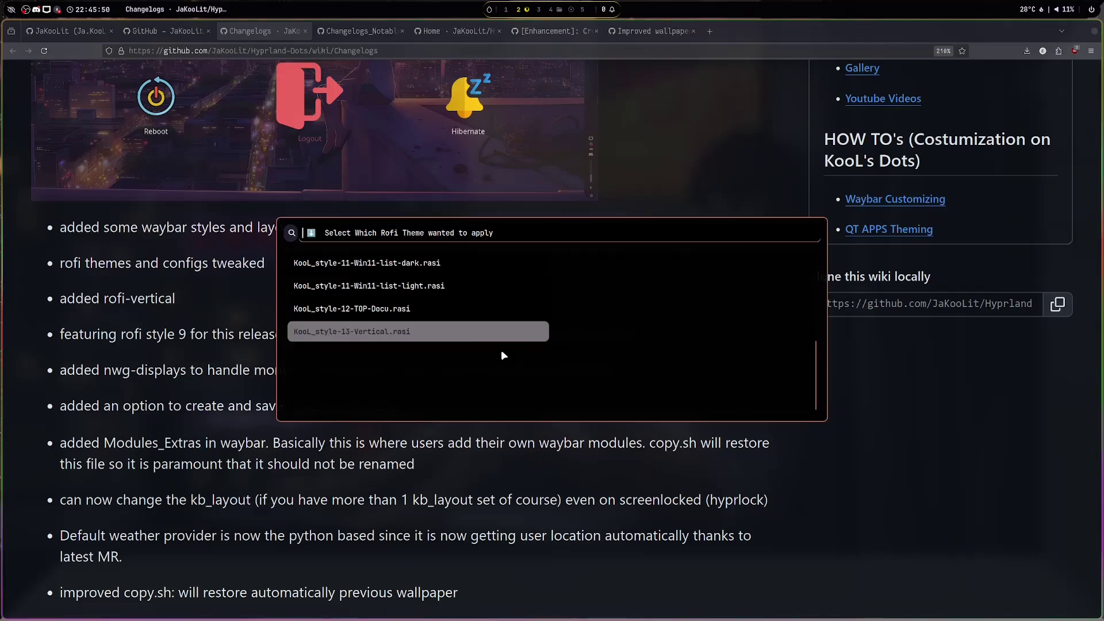
{"action": "key", "text": "Return"}
{"action": "key", "text": "super+d"}
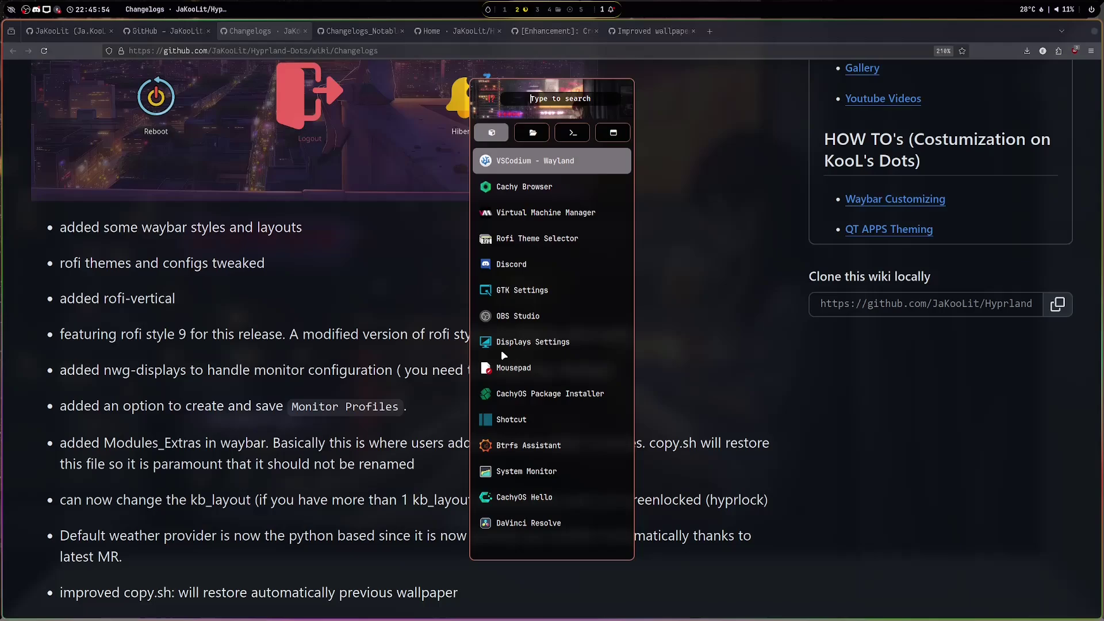
{"action": "key", "text": "super+ctrl+b"}
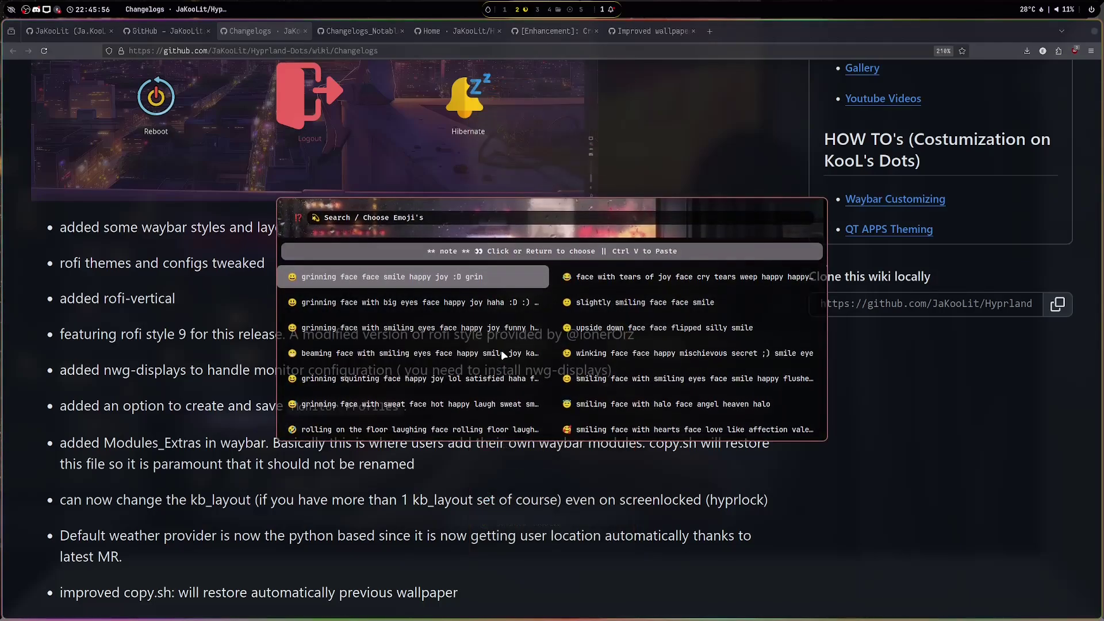
{"action": "key", "text": "super+w"}
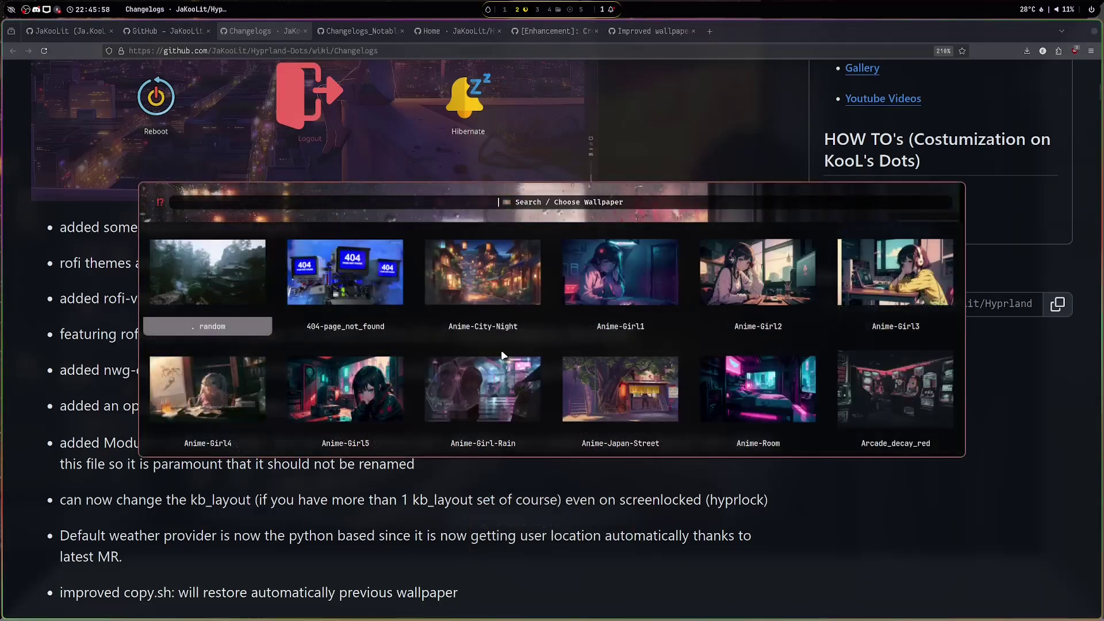
{"action": "key", "text": "Escape"}
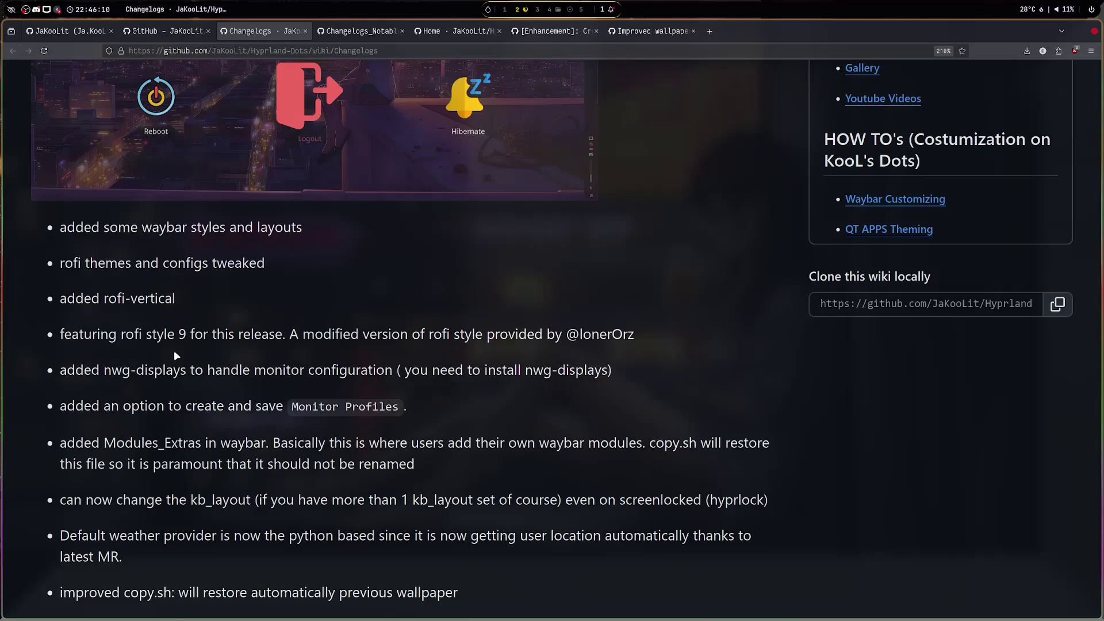
Apply the KooL_LonerOrZ Rofi theme and preview it in the app launcher
{"action": "key", "text": "super+ctrl+r"}
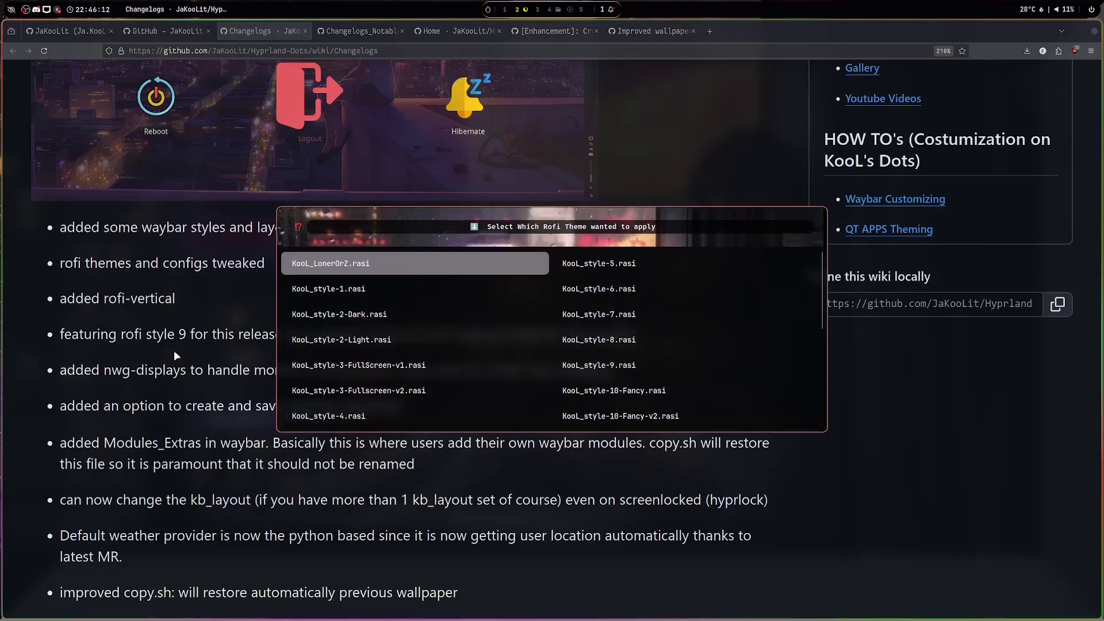
{"action": "key", "text": "Return"}
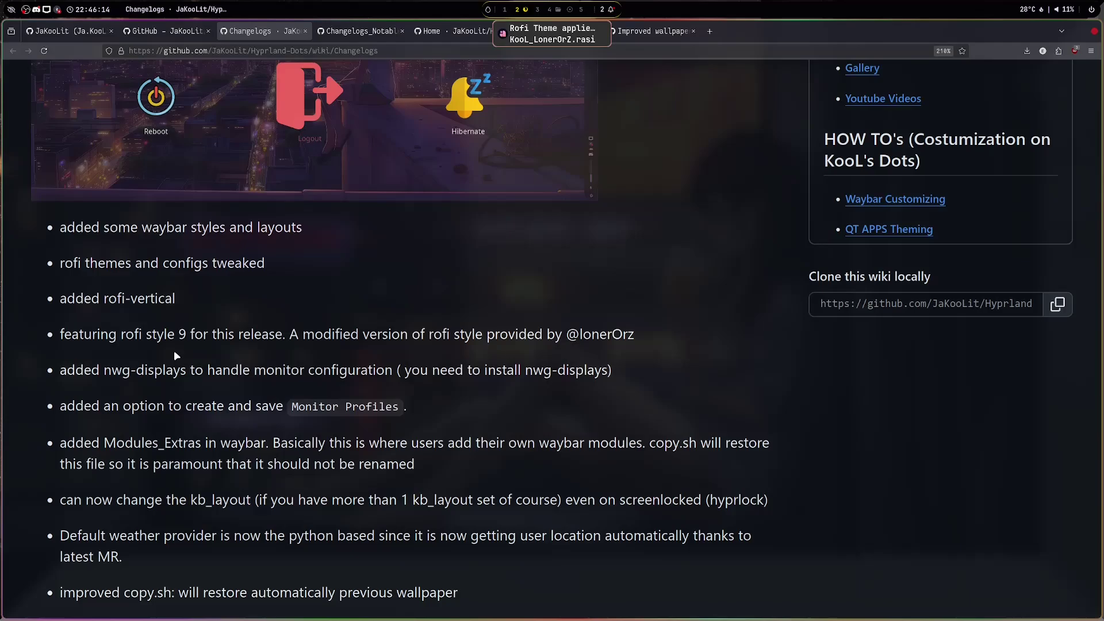
{"action": "key", "text": "super+d"}
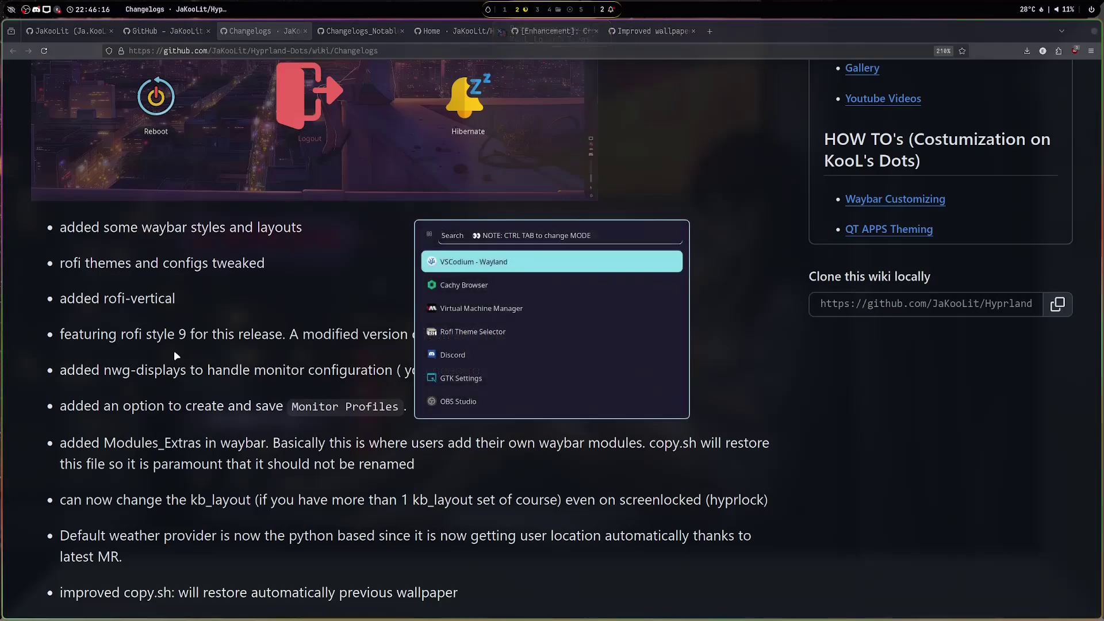
Apply the KooL_style-9.rasi Rofi theme and check it in the app launcher
{"action": "key", "text": "super+ctrl+r"}
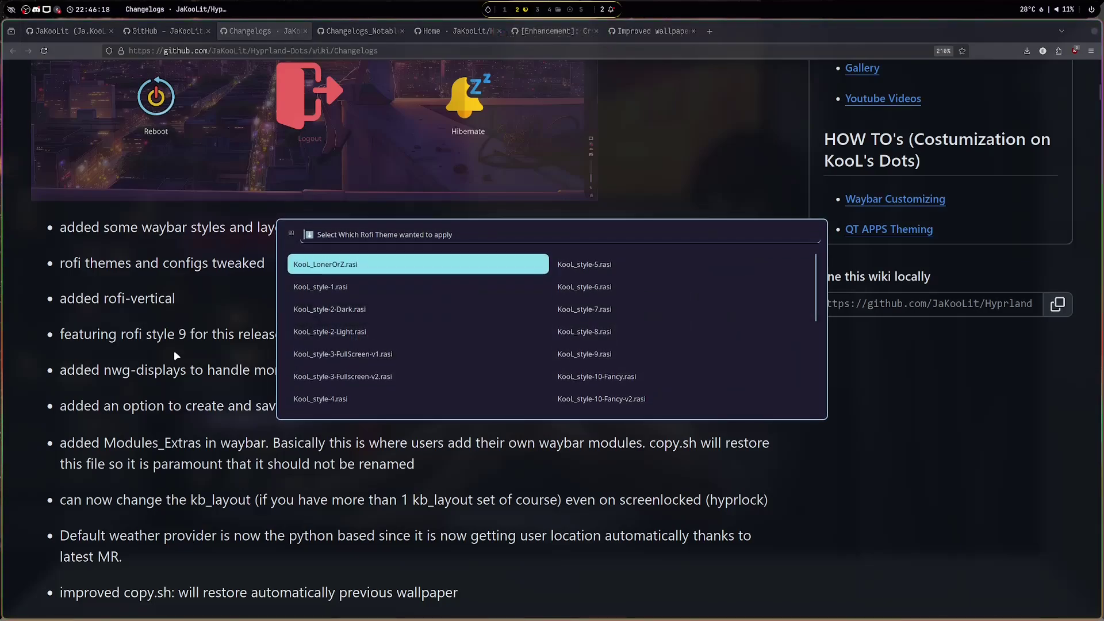
{"action": "key", "text": "Right"}
{"action": "key", "text": "Down"}
{"action": "key", "text": "Down"}
{"action": "key", "text": "Down"}
{"action": "key", "text": "Down"}
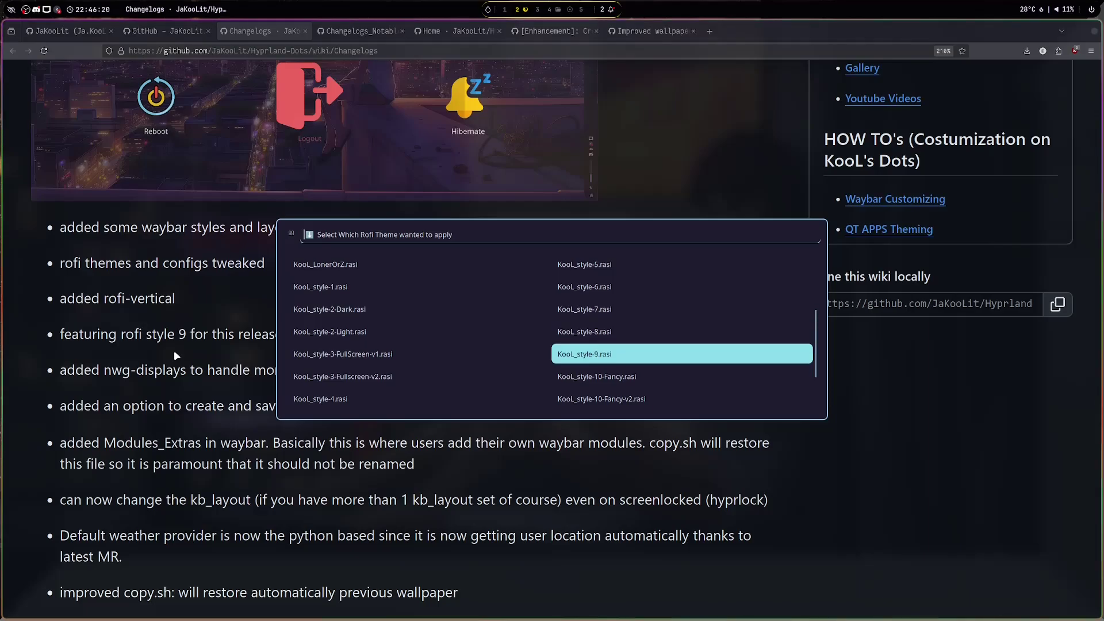
{"action": "key", "text": "Return"}
{"action": "key", "text": "super+d"}
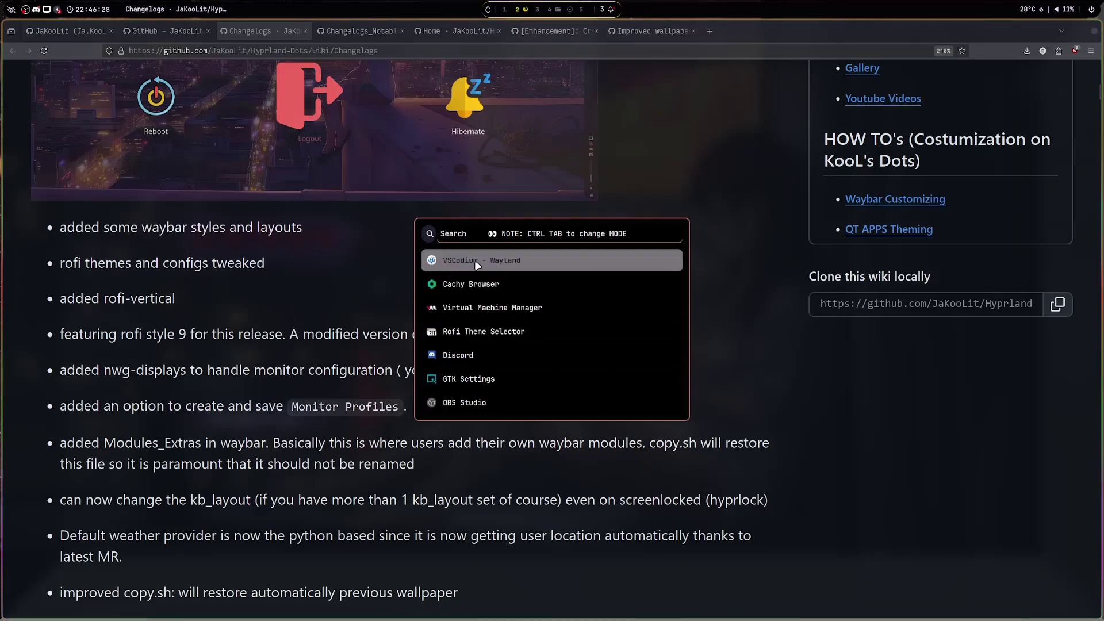
{"action": "key", "text": "Escape"}
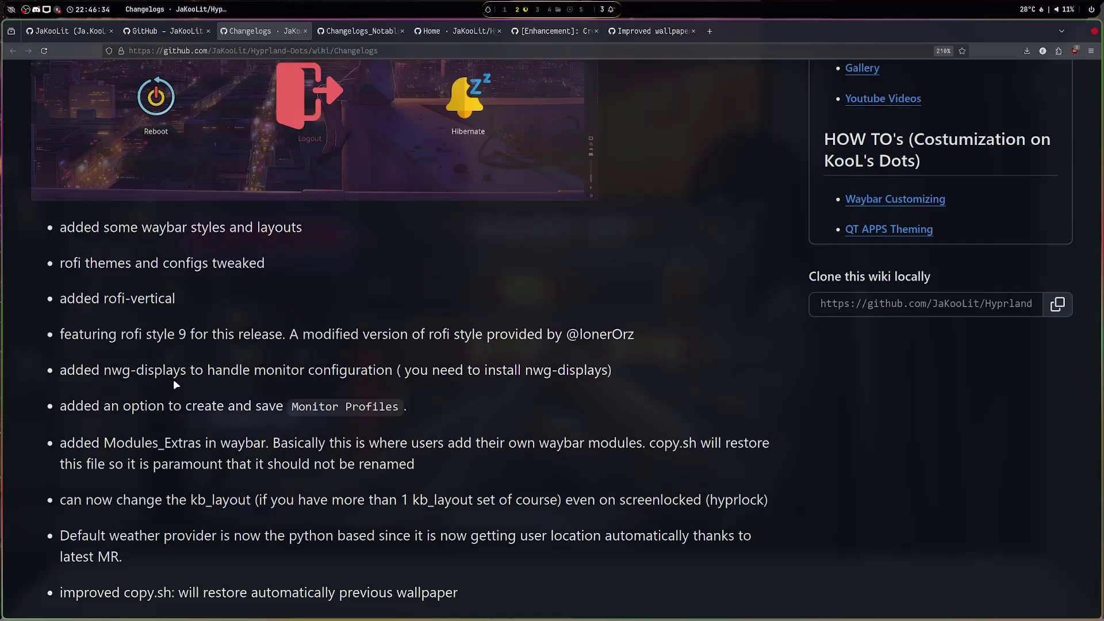
Highlight 'Modules_Extras' in the changelog, then open Thunar's .config full-screen on workspace 5
{"action": "scroll", "coordinate": [181, 386], "scroll_direction": "down", "scroll_amount": 2}
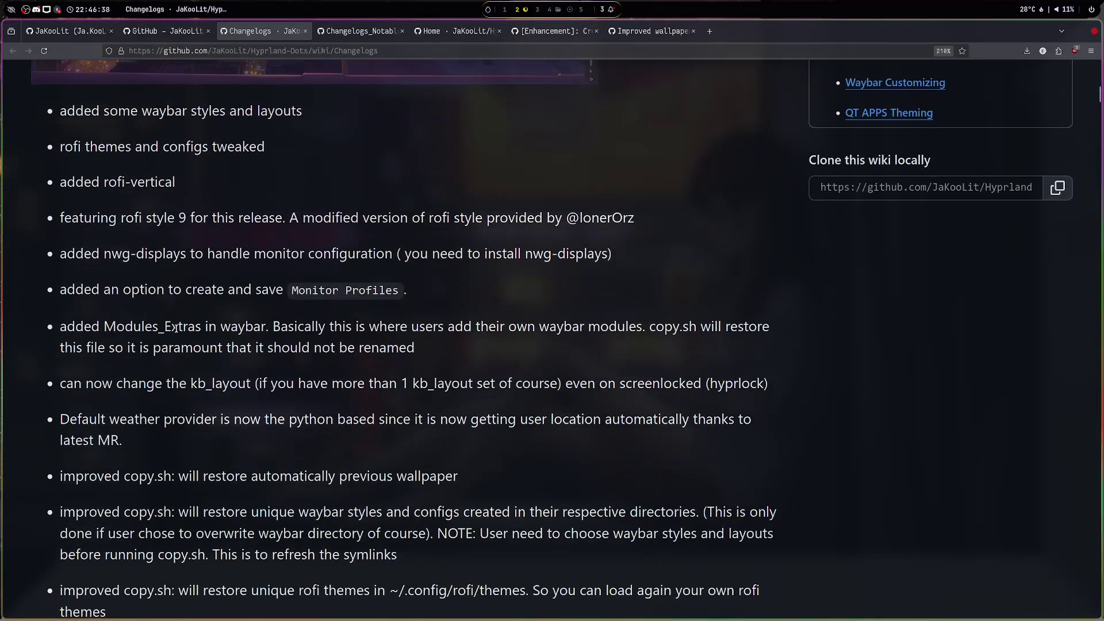
{"action": "left_click_drag", "start_coordinate": [104, 327], "coordinate": [203, 326]}
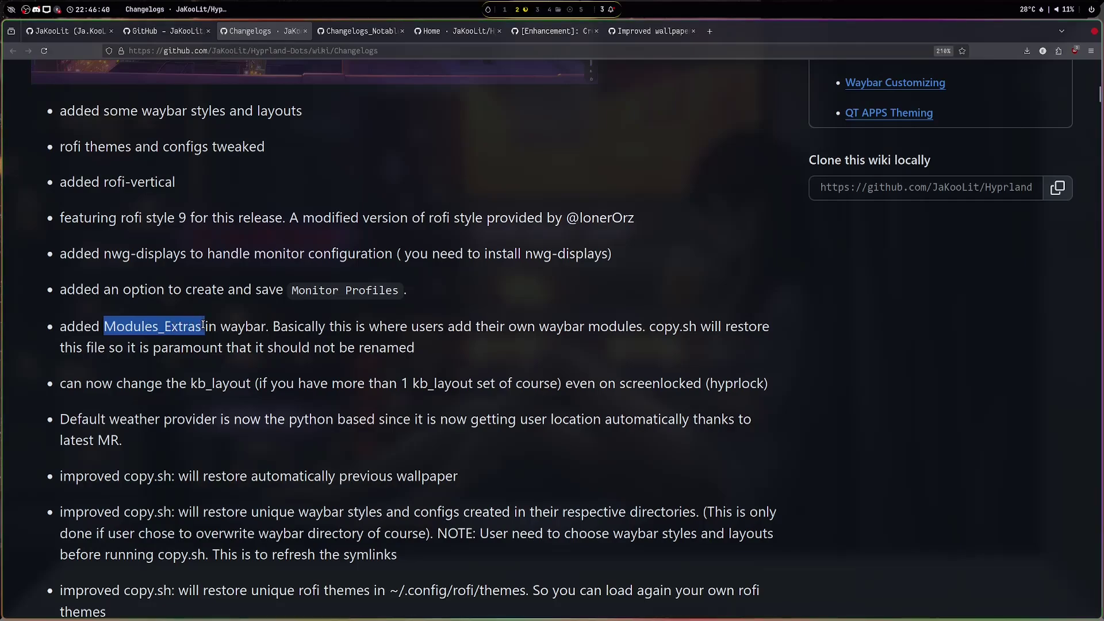
{"action": "key", "text": "super+e"}
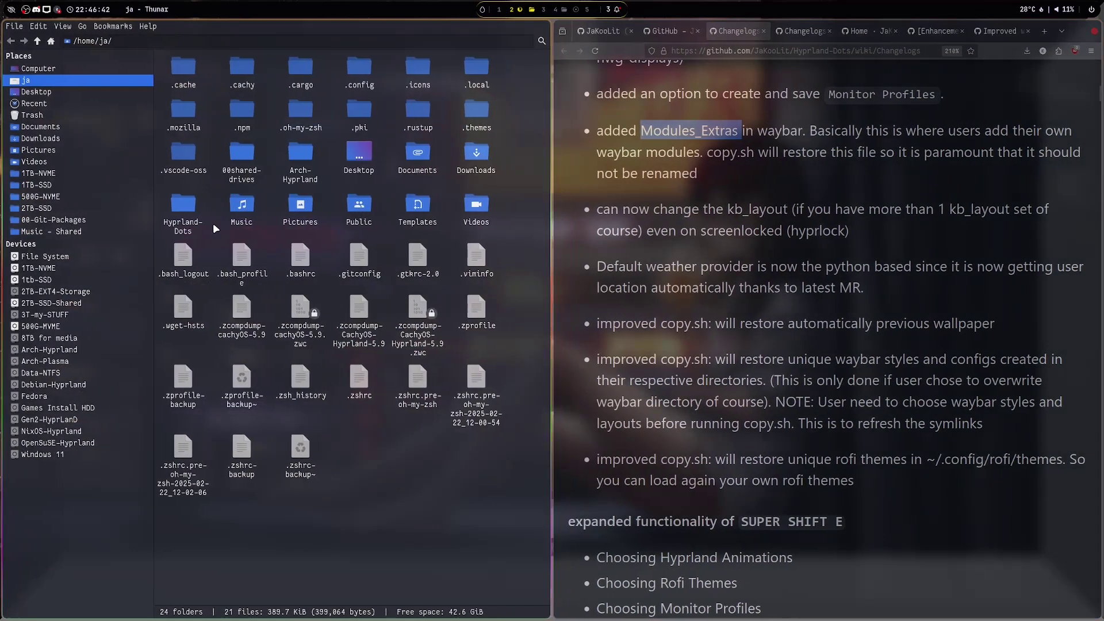
{"action": "double_click", "coordinate": [374, 64]}
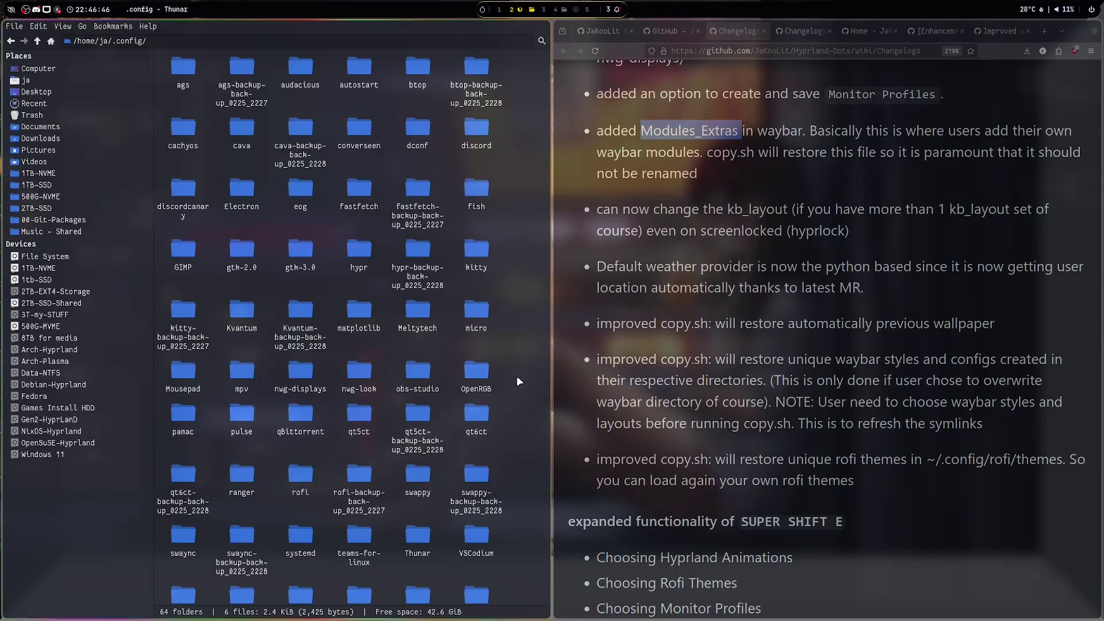
{"action": "key", "text": "super+shift+5"}
{"action": "key", "text": "super+ctrl+f"}
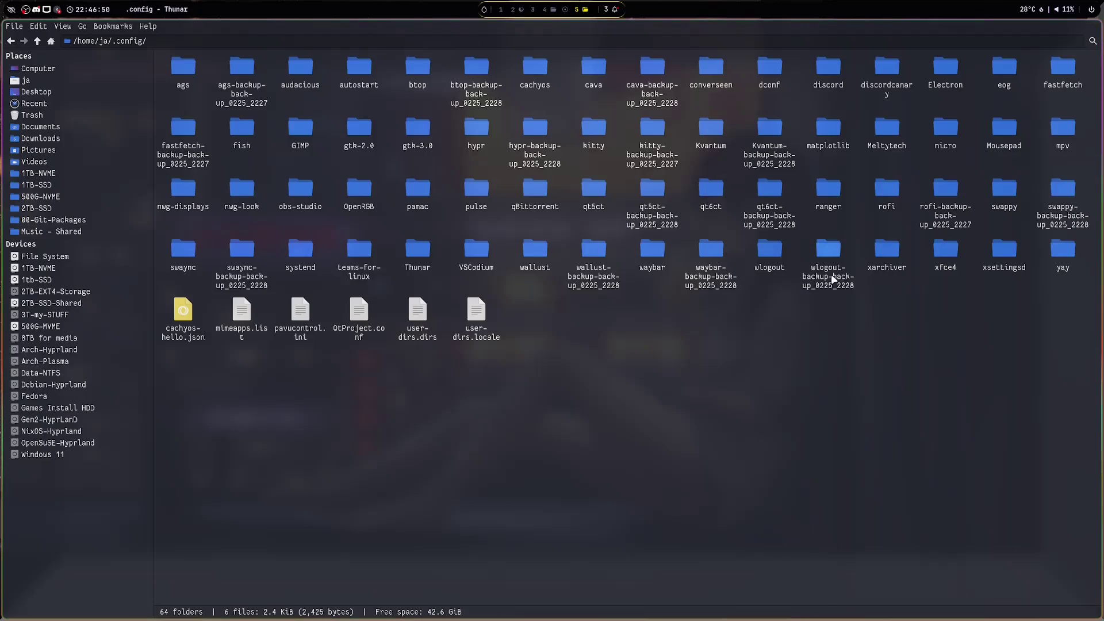
Open waybar's UserModules file in the text editor, then close the editor
{"action": "double_click", "coordinate": [649, 259]}
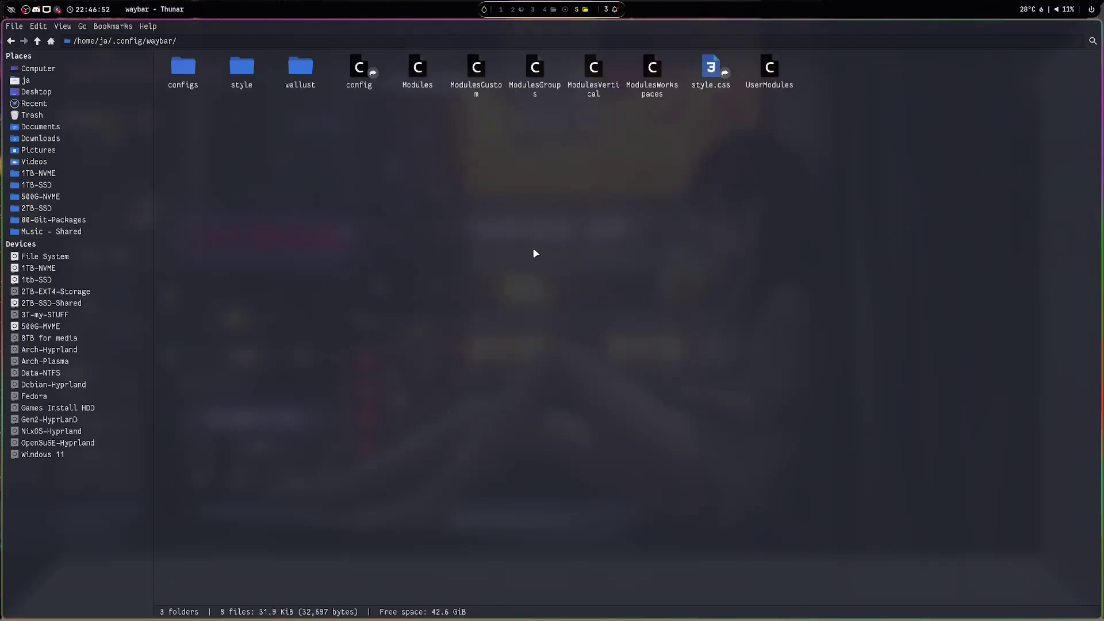
{"action": "scroll", "coordinate": [534, 246], "scroll_direction": "up", "scroll_amount": 3}
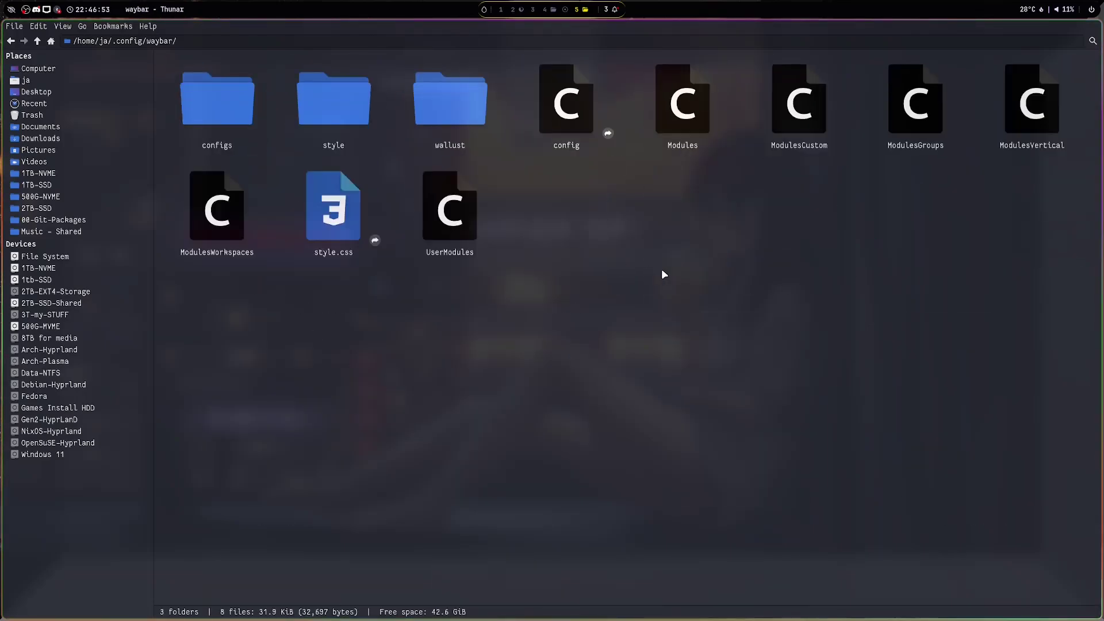
{"action": "left_click", "coordinate": [466, 224]}
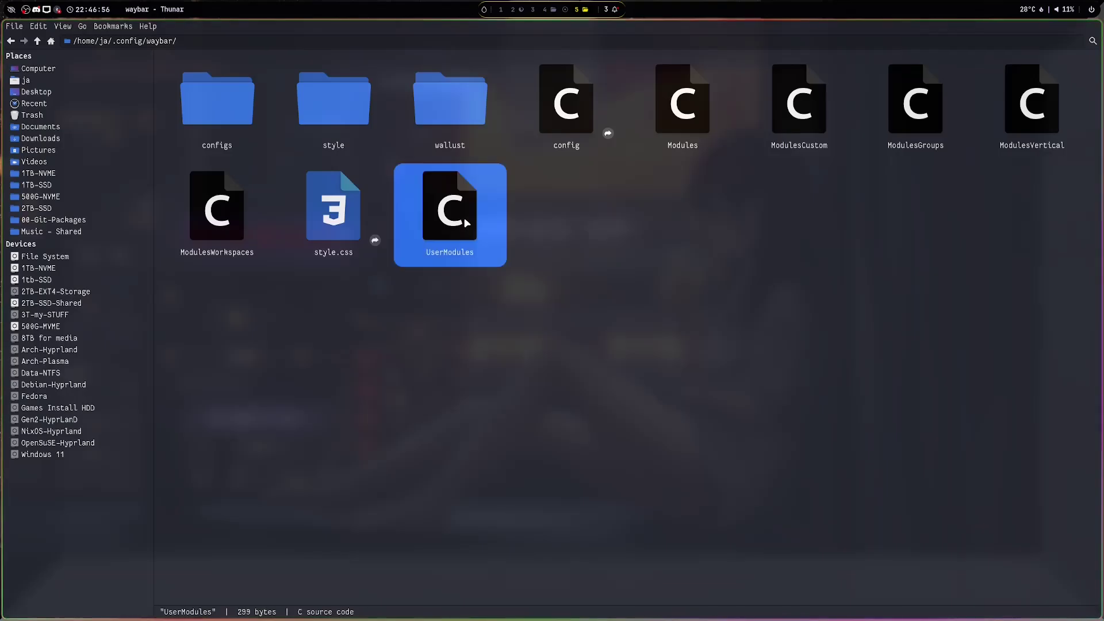
{"action": "double_click", "coordinate": [467, 224]}
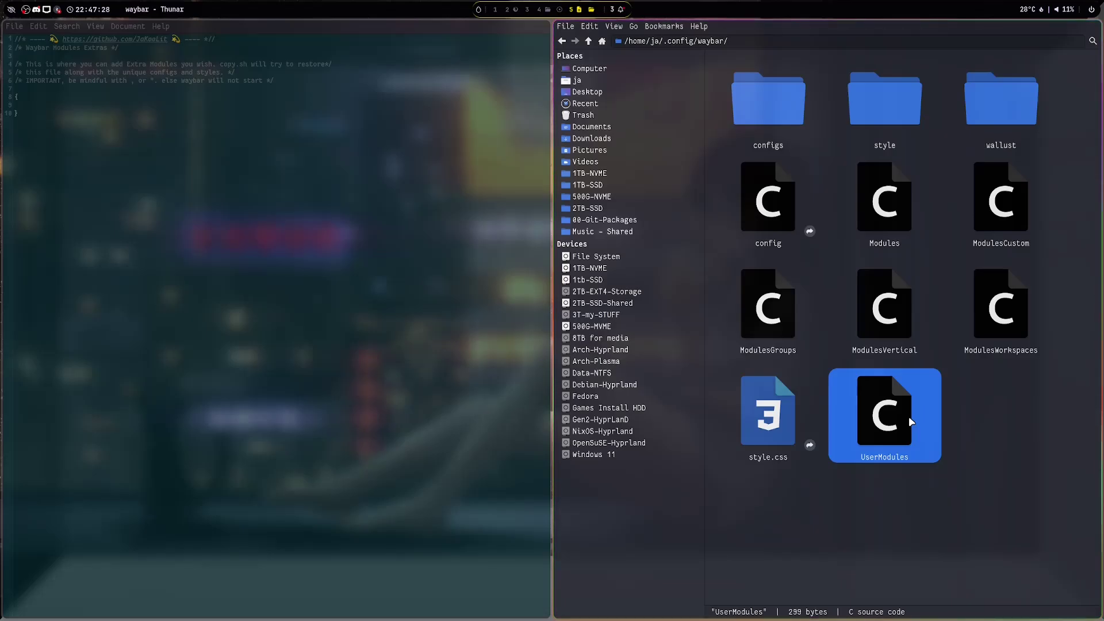
{"action": "key", "text": "ctrl+minus"}
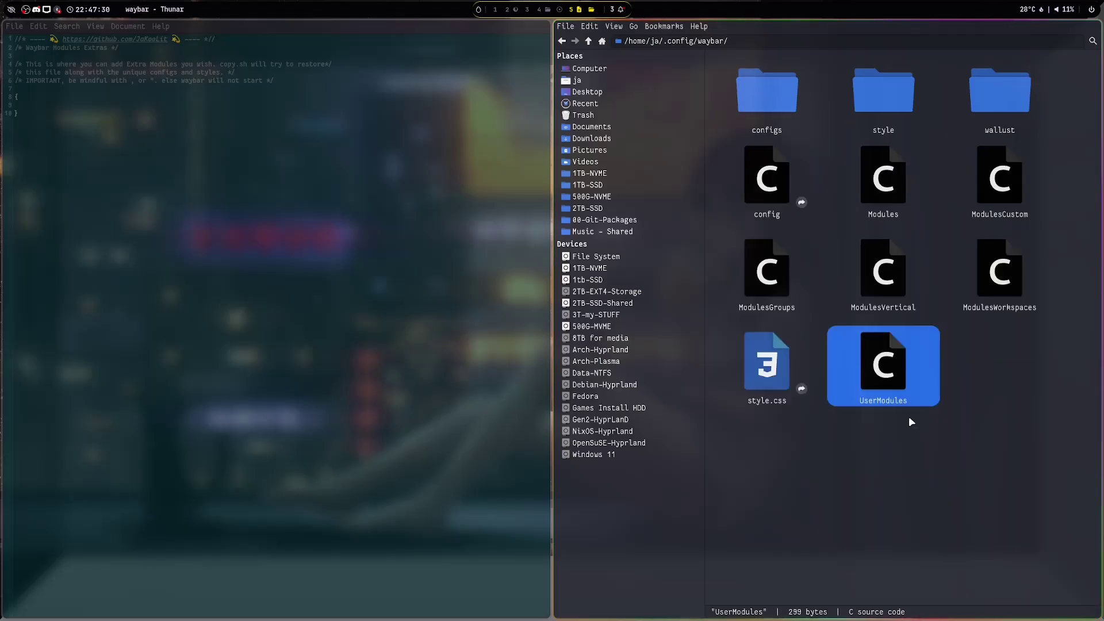
{"action": "key", "text": "super+q"}
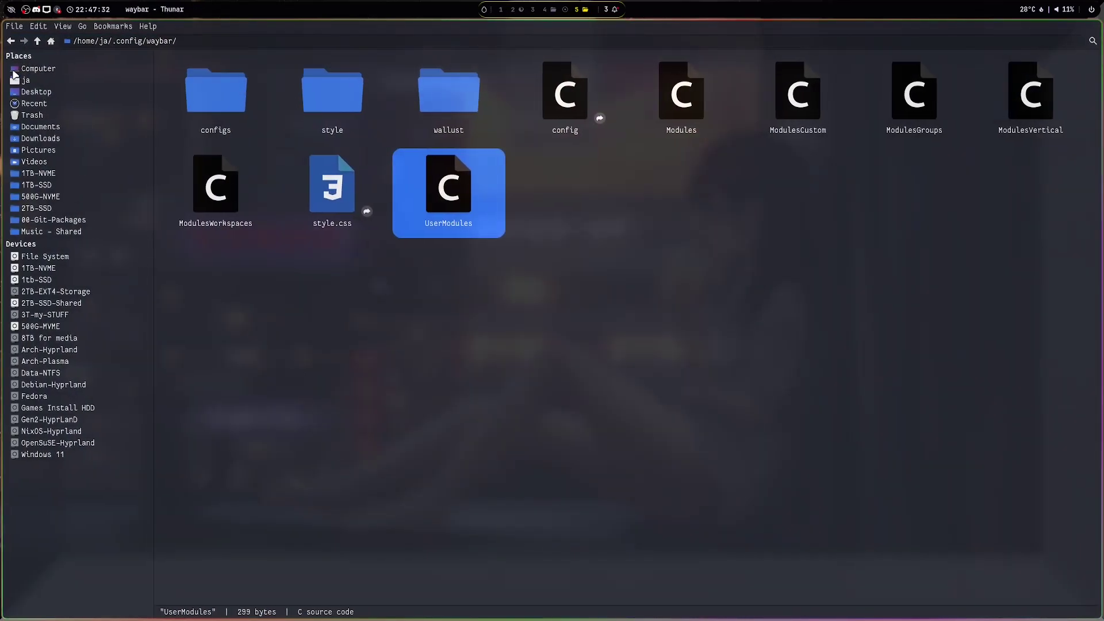
In ~/.config, select the wallust, swaync, swappy and rofi backup folders in turn
{"action": "left_click", "coordinate": [30, 81]}
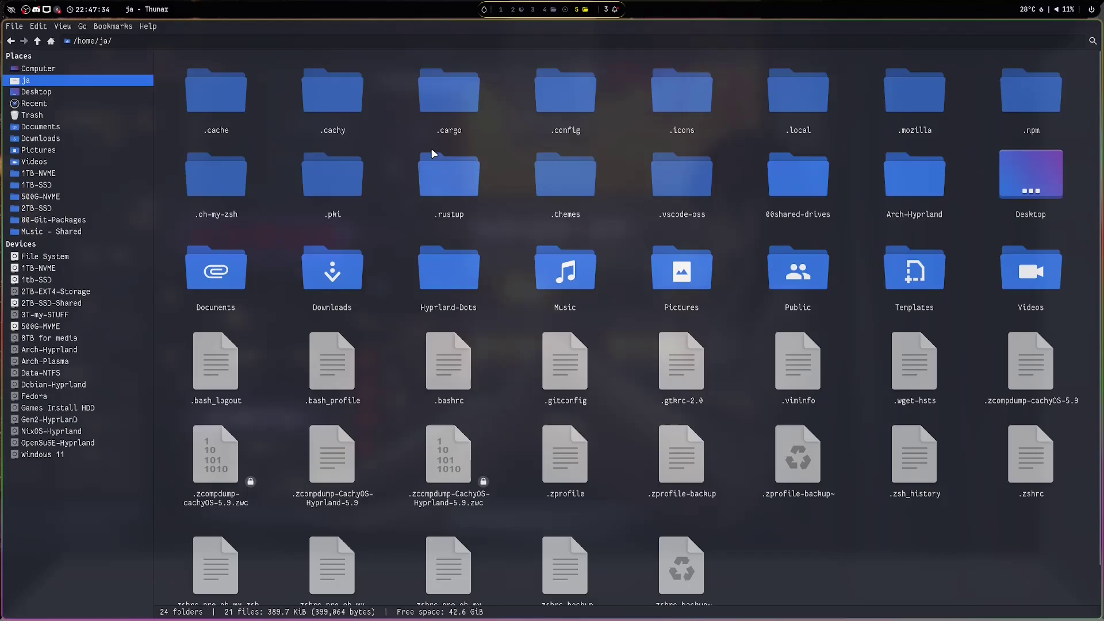
{"action": "double_click", "coordinate": [547, 111]}
{"action": "scroll", "coordinate": [715, 431], "scroll_direction": "down", "scroll_amount": 10}
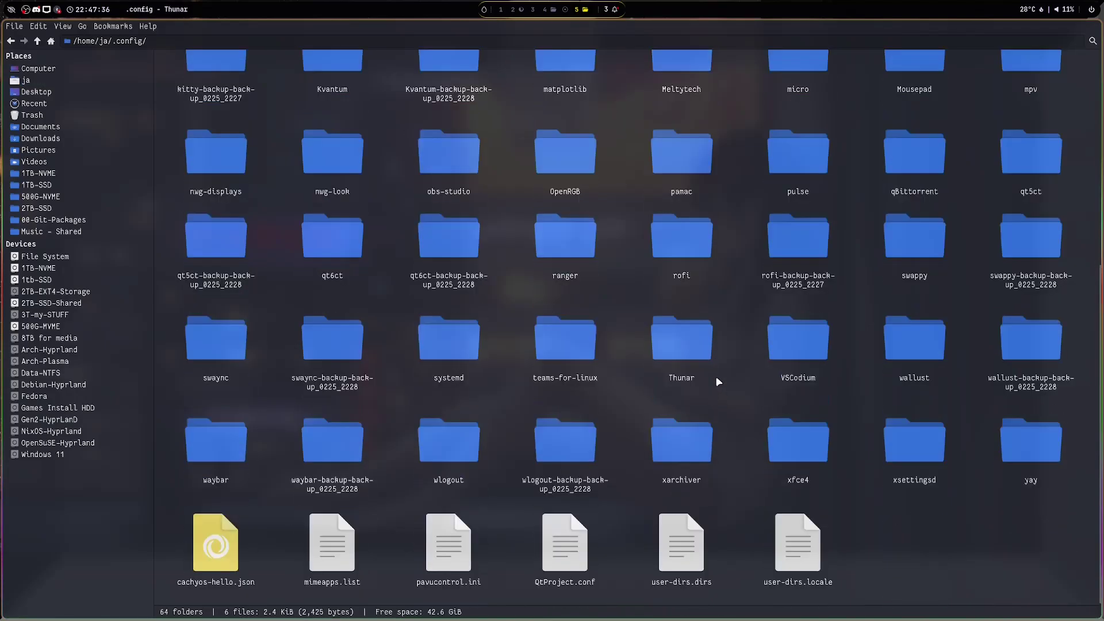
{"action": "left_click", "coordinate": [1031, 384]}
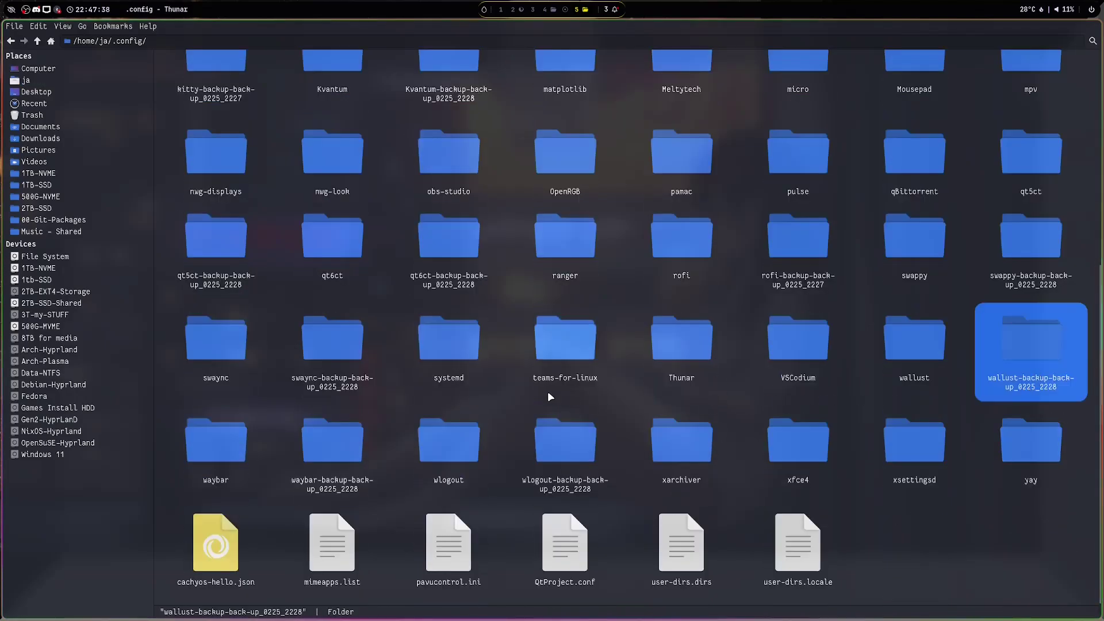
{"action": "left_click", "coordinate": [348, 361]}
{"action": "left_click", "coordinate": [1030, 242]}
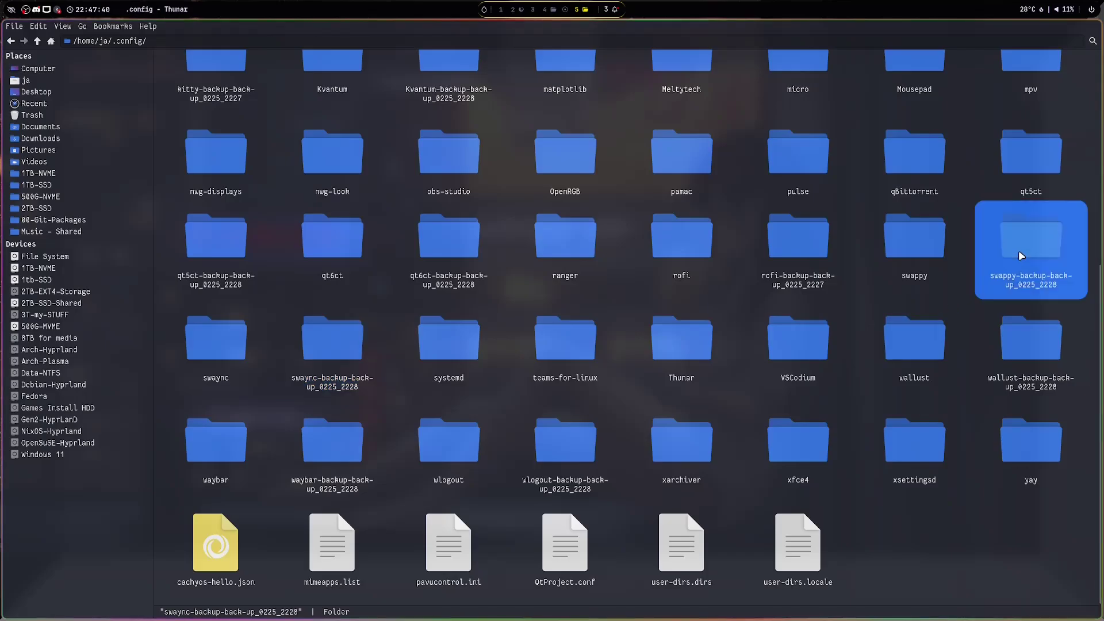
{"action": "left_click", "coordinate": [781, 247]}
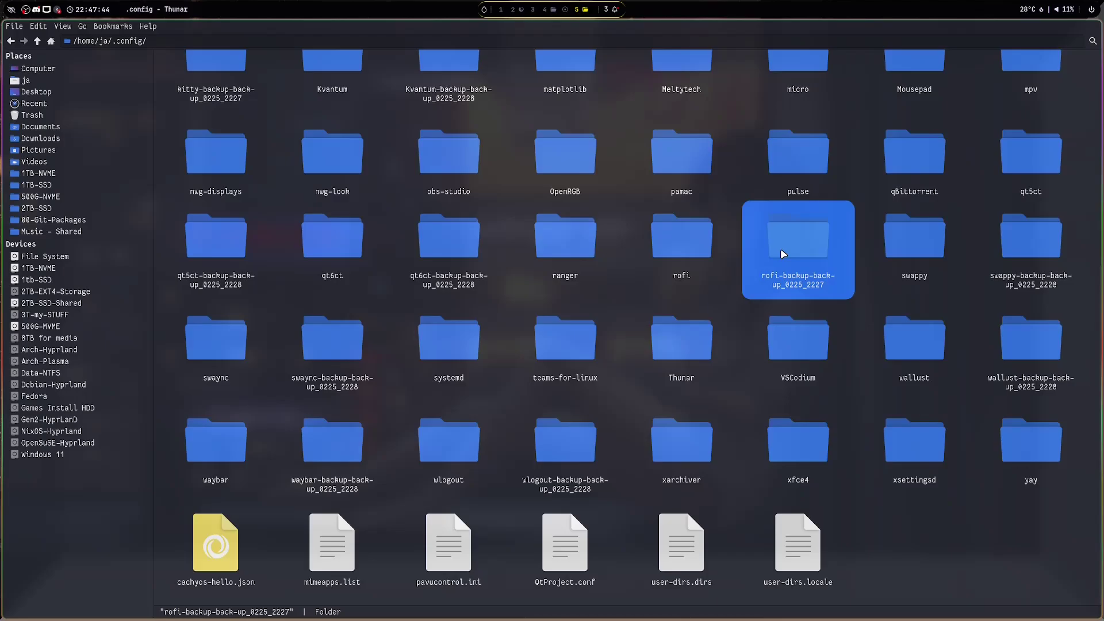
{"action": "key", "text": "alt+Tab"}
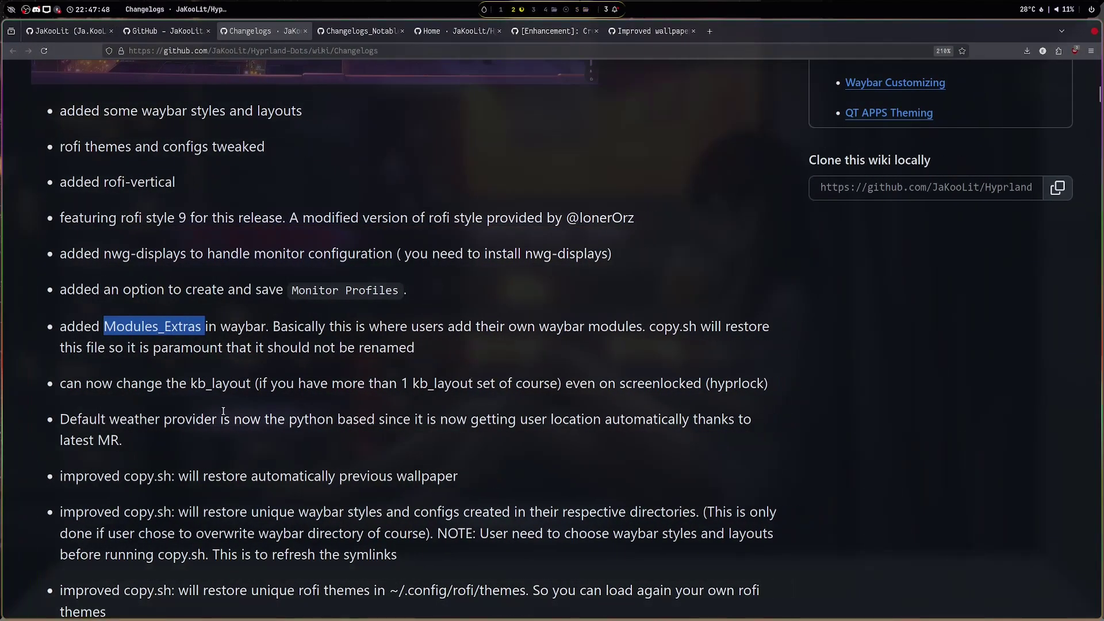
Highlight kb_layout on the Changelogs page, clear it, and scroll to the SUPER SHIFT E section
{"action": "scroll", "coordinate": [224, 411], "scroll_direction": "down", "scroll_amount": 3}
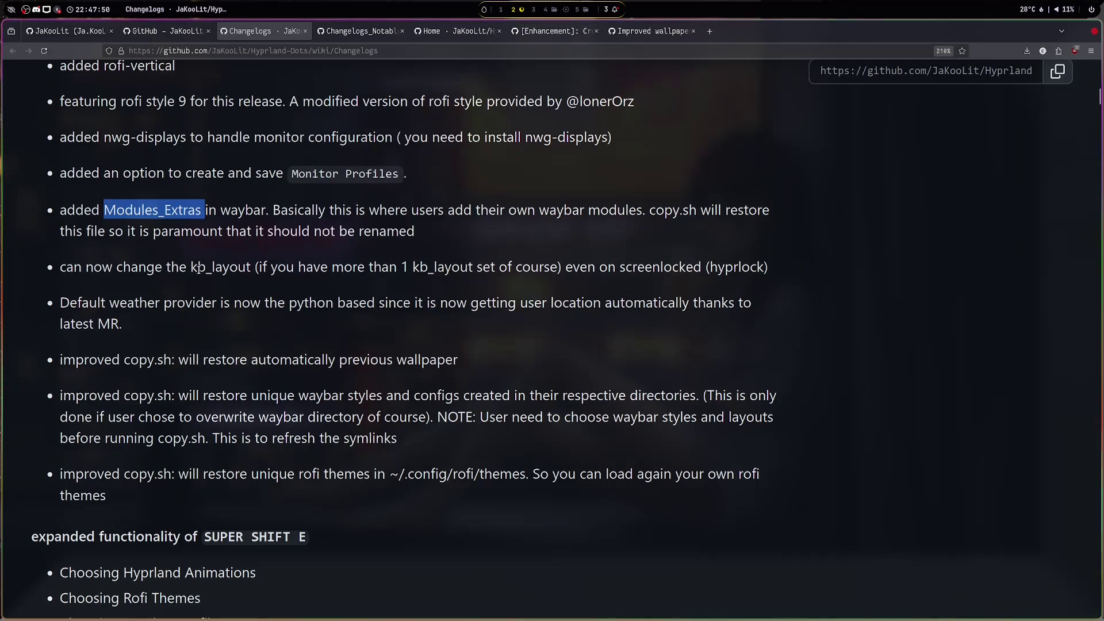
{"action": "left_click_drag", "start_coordinate": [188, 266], "coordinate": [251, 266]}
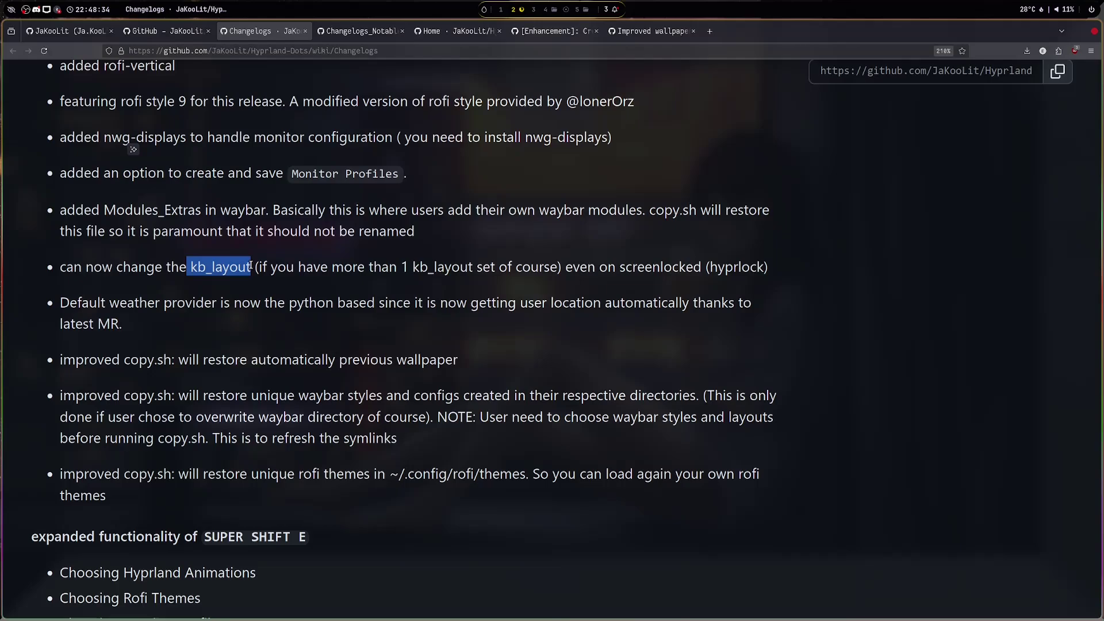
{"action": "left_click", "coordinate": [178, 330]}
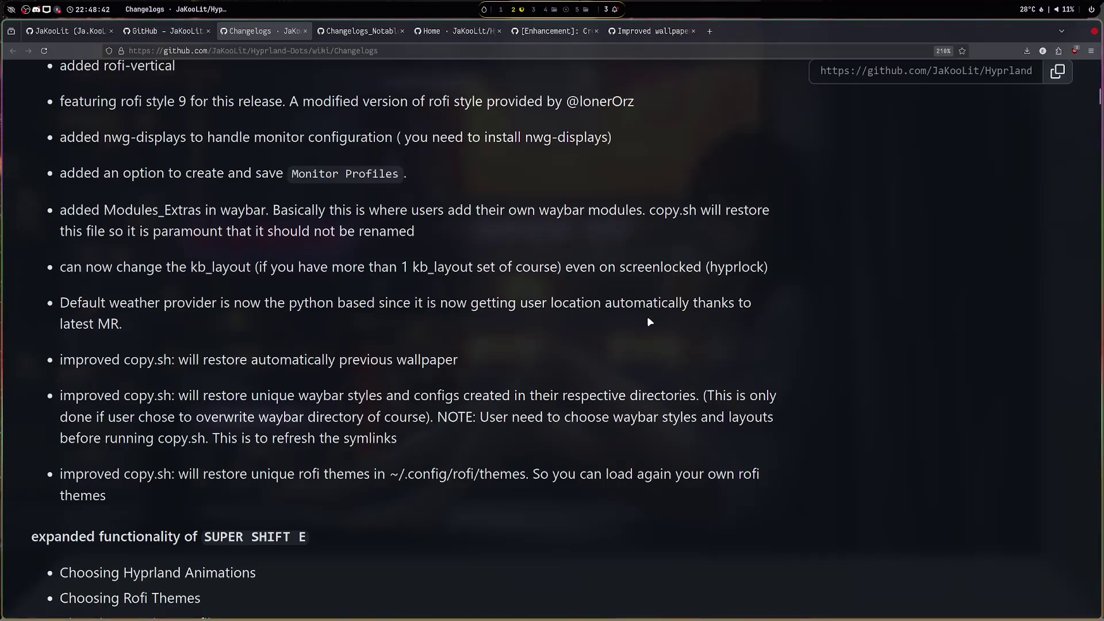
{"action": "scroll", "coordinate": [649, 322], "scroll_direction": "down", "scroll_amount": 5}
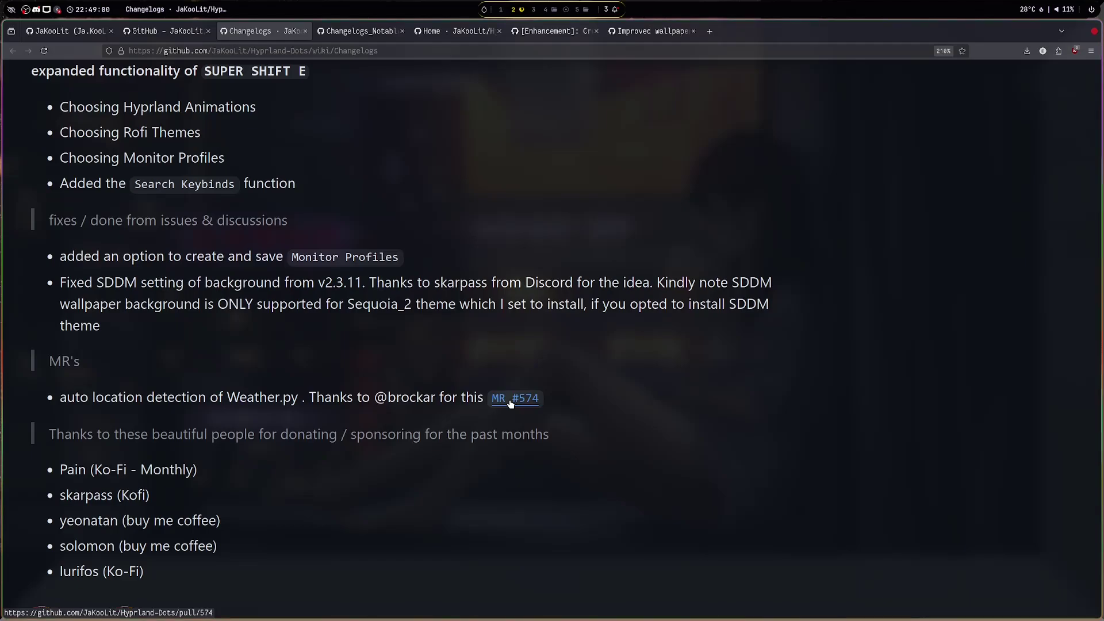
Open Weather.py from ~/.config/hypr/UserScripts in Mousepad
{"action": "key", "text": "super+5"}
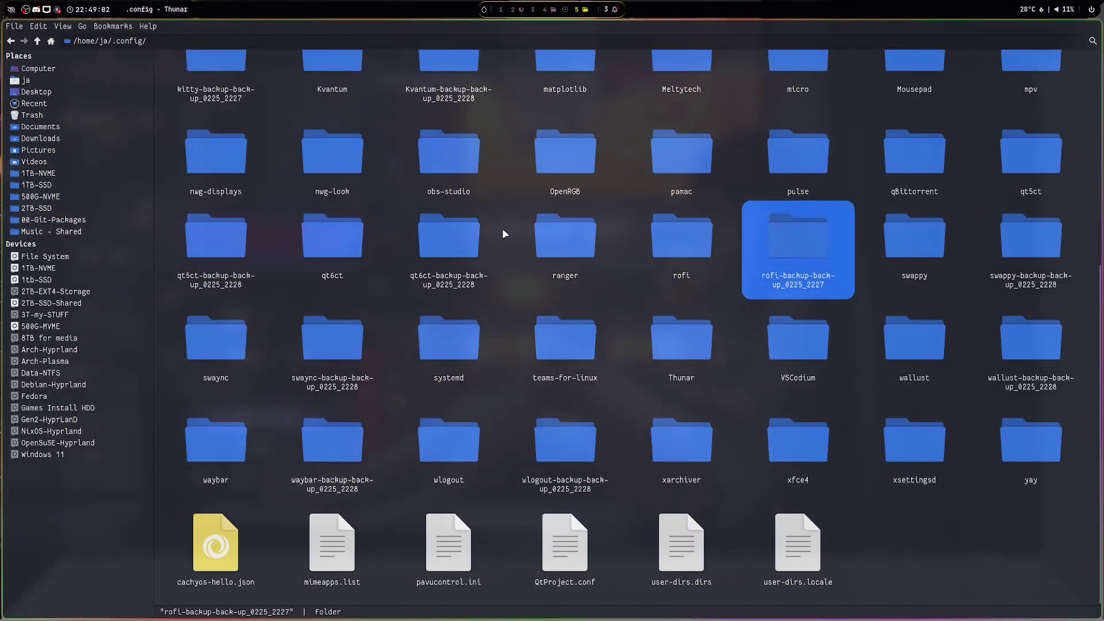
{"action": "scroll", "coordinate": [504, 232], "scroll_direction": "up", "scroll_amount": 5}
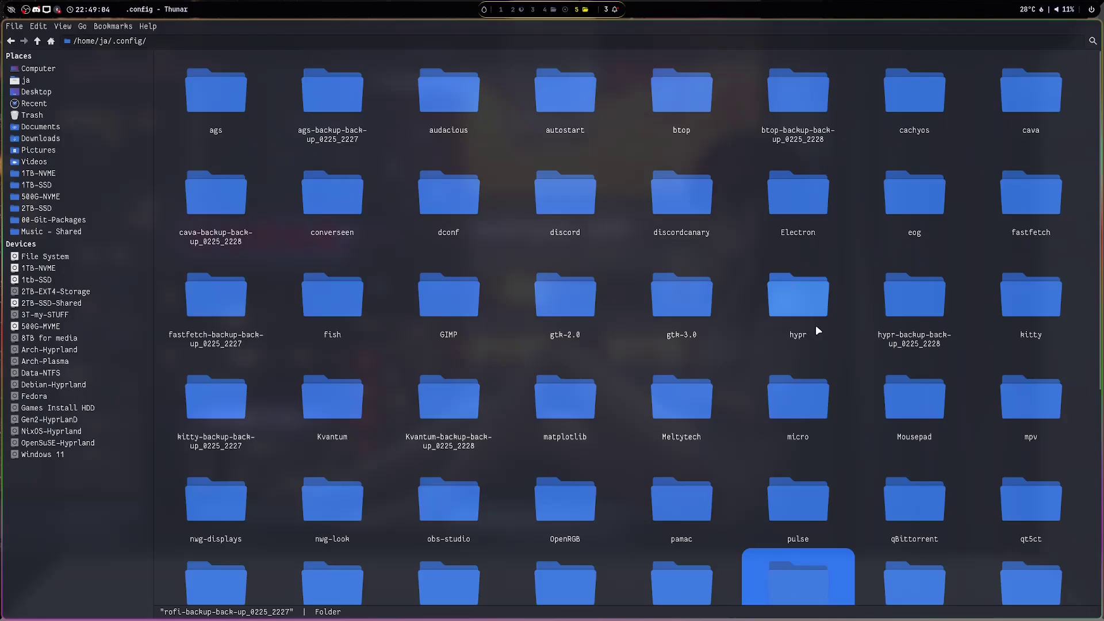
{"action": "double_click", "coordinate": [797, 322]}
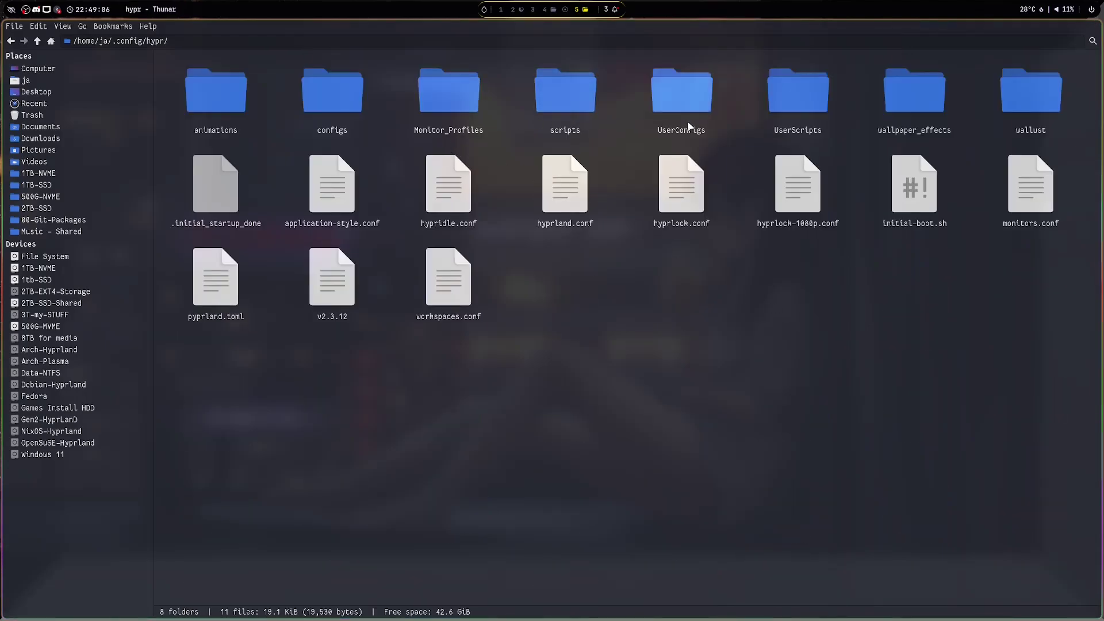
{"action": "double_click", "coordinate": [798, 95]}
{"action": "right_click", "coordinate": [353, 209]}
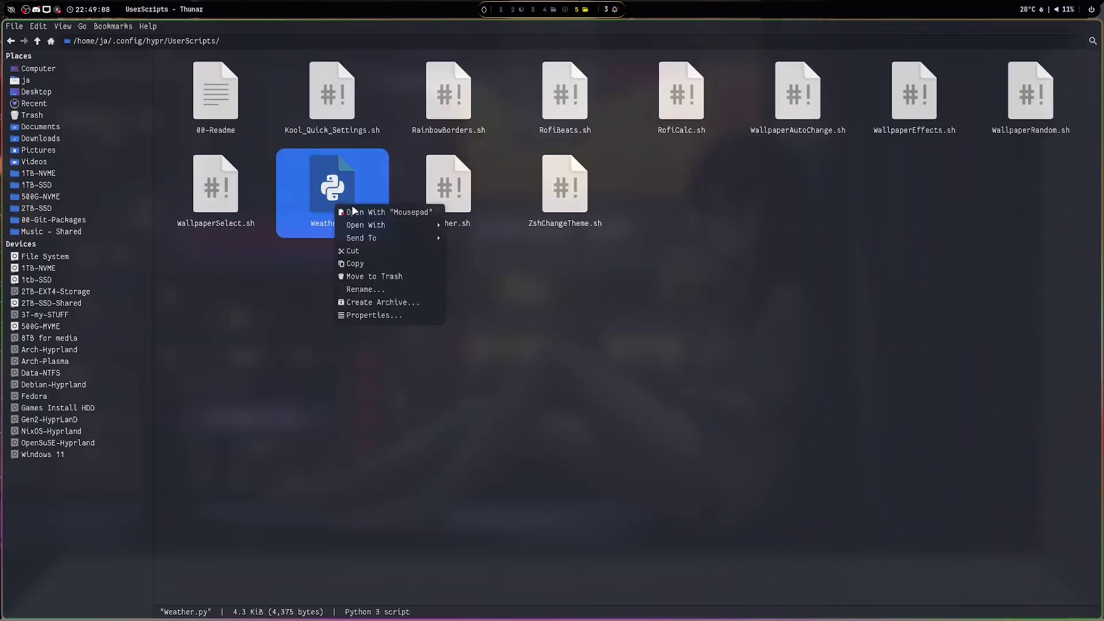
{"action": "left_click", "coordinate": [354, 212]}
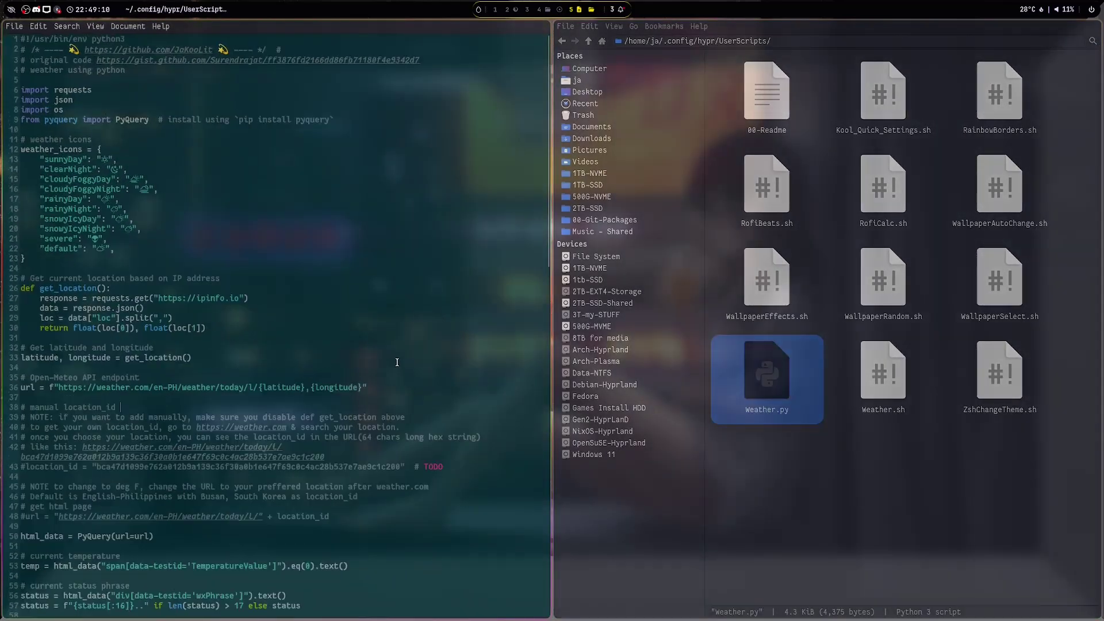
Close Thunar, enlarge the editor text and place the cursor at the get_location line
{"action": "left_click", "coordinate": [901, 532]}
{"action": "key", "text": "super+q"}
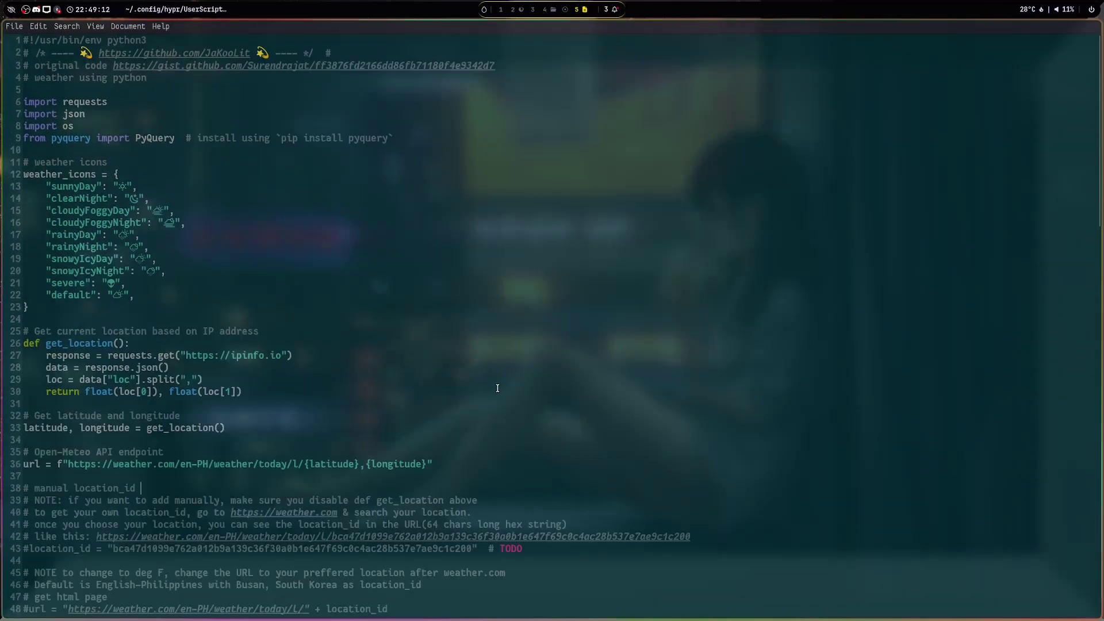
{"action": "key", "text": "ctrl+plus"}
{"action": "scroll", "coordinate": [498, 388], "scroll_direction": "down", "scroll_amount": 4}
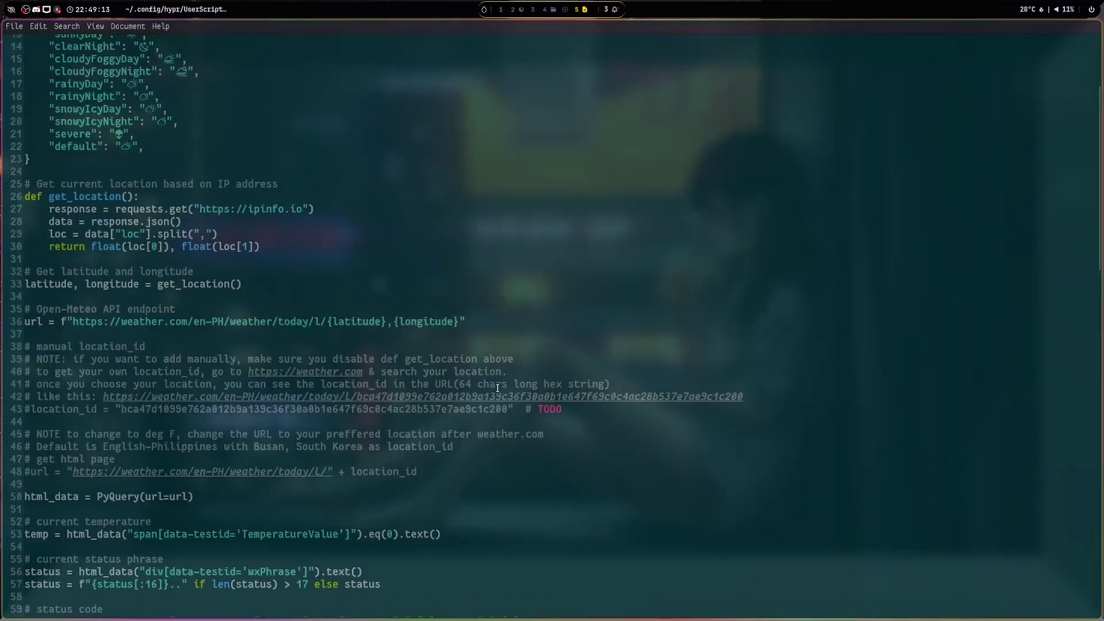
{"action": "left_click", "coordinate": [22, 199]}
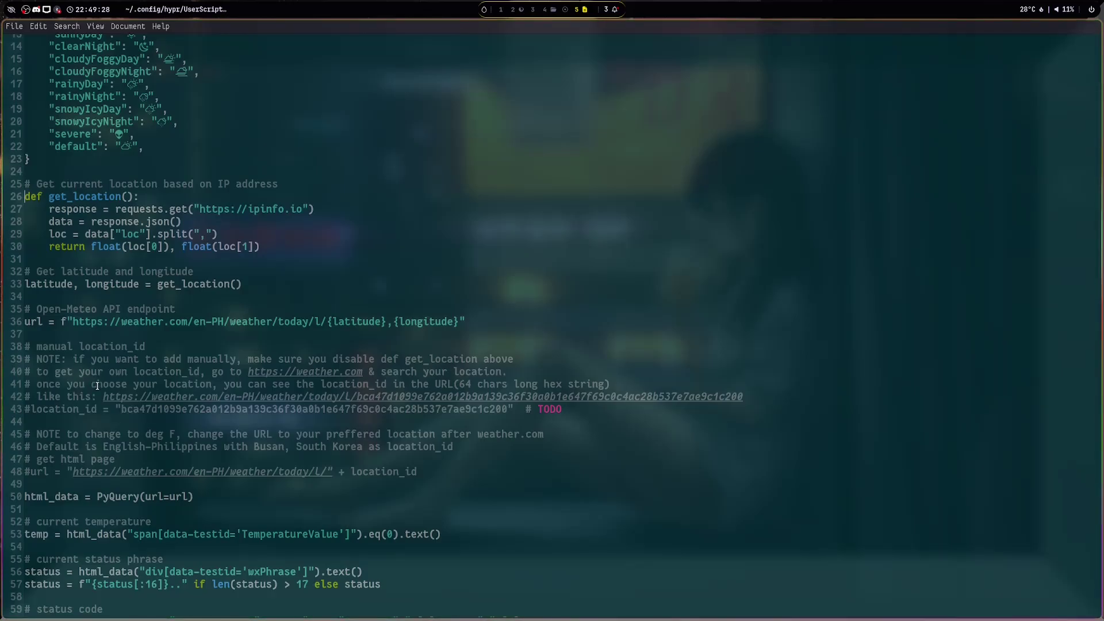
Revisit the Changelogs browser window from the overview, then return to workspace 5
{"action": "key", "text": "super+a"}
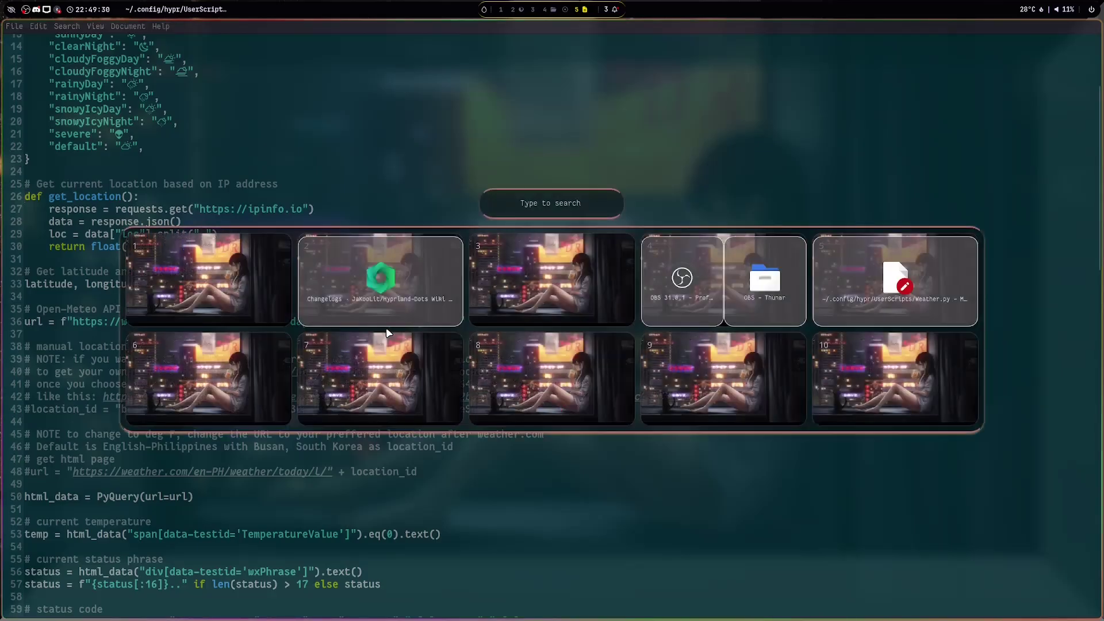
{"action": "left_click", "coordinate": [385, 322]}
{"action": "scroll", "coordinate": [247, 331], "scroll_direction": "up", "scroll_amount": 5}
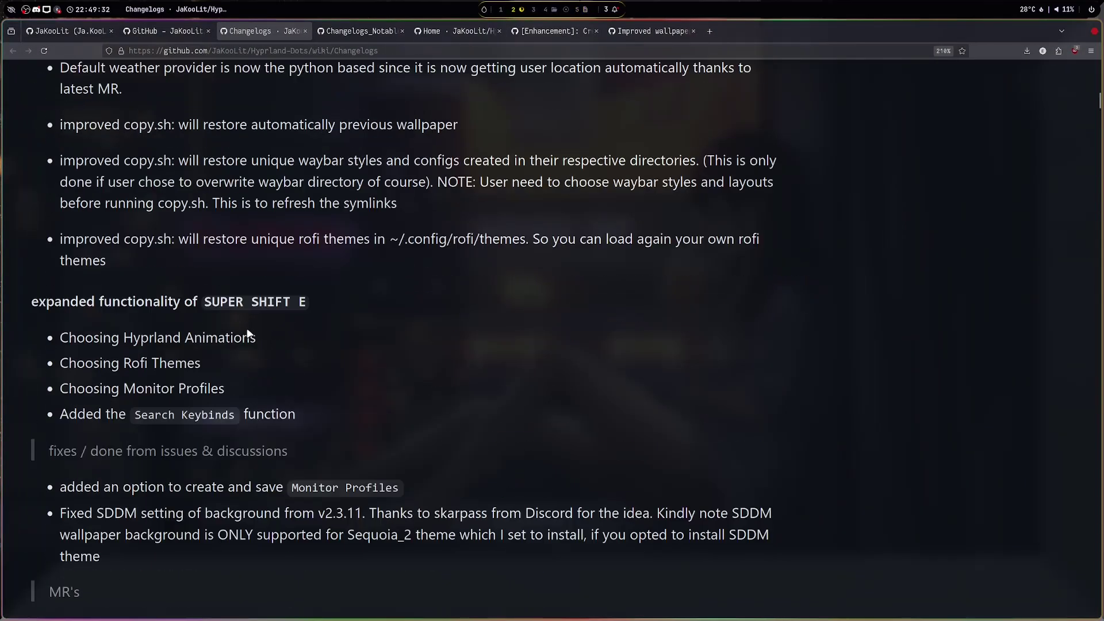
{"action": "scroll", "coordinate": [247, 330], "scroll_direction": "up", "scroll_amount": 4}
{"action": "scroll", "coordinate": [249, 328], "scroll_direction": "down", "scroll_amount": 3}
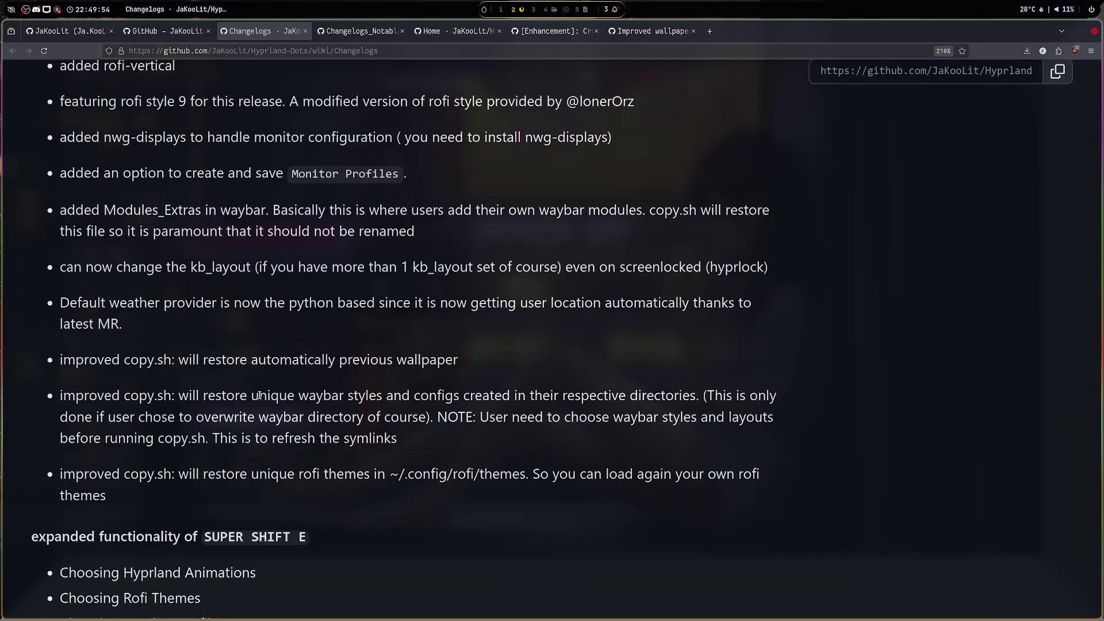
{"action": "key", "text": "super+5"}
Close Mousepad and open ~/.config/waybar in Thunar
{"action": "key", "text": "super+q"}
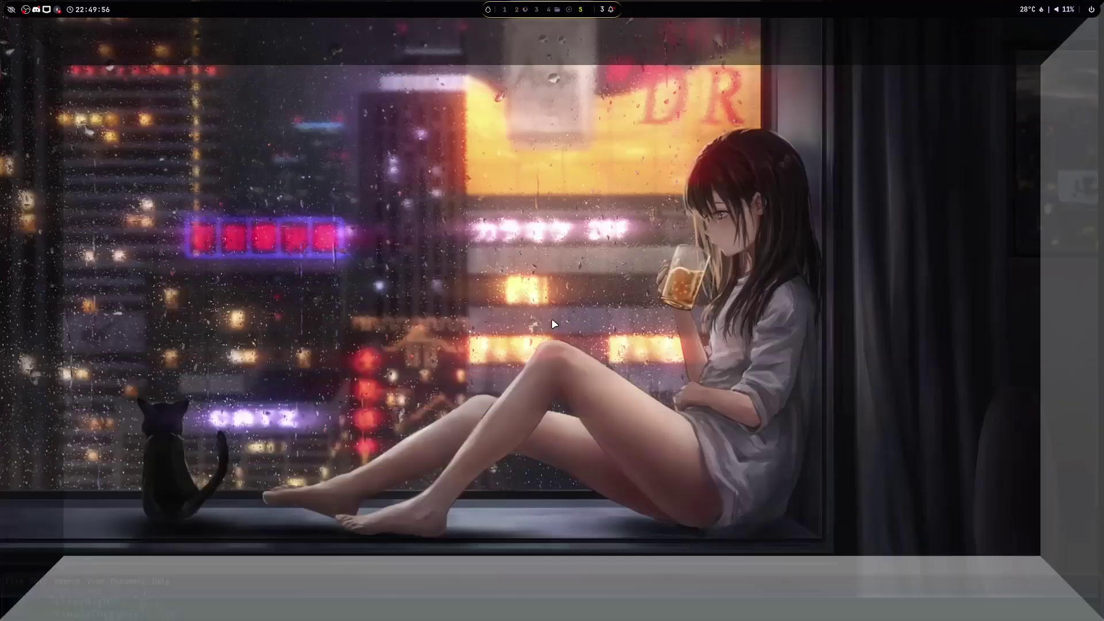
{"action": "key", "text": "super+e"}
{"action": "double_click", "coordinate": [564, 116]}
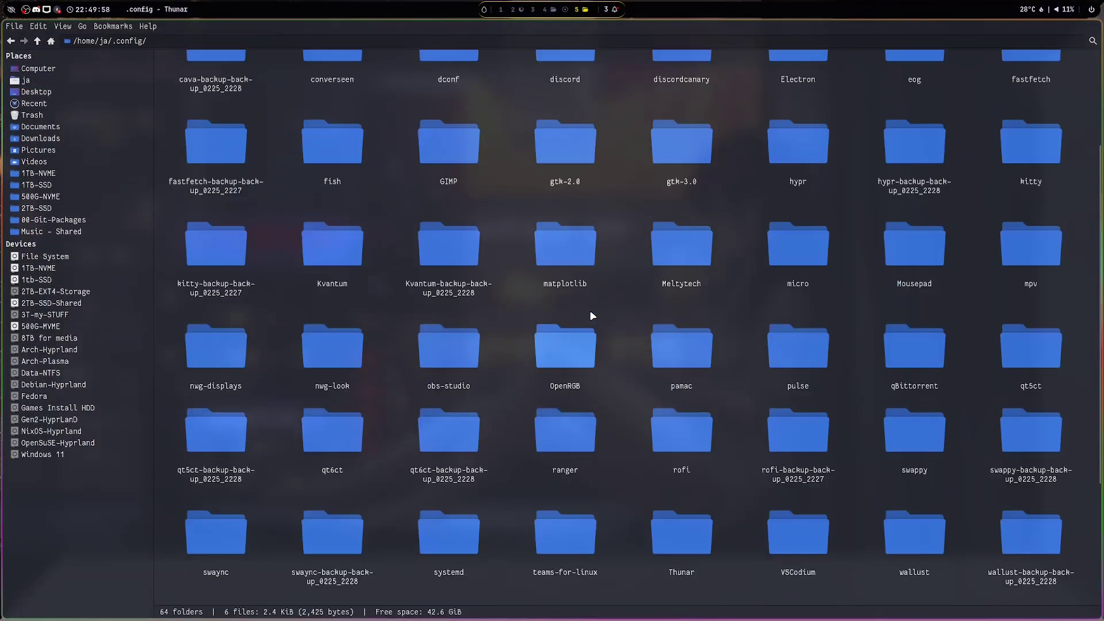
{"action": "scroll", "coordinate": [768, 463], "scroll_direction": "down", "scroll_amount": 3}
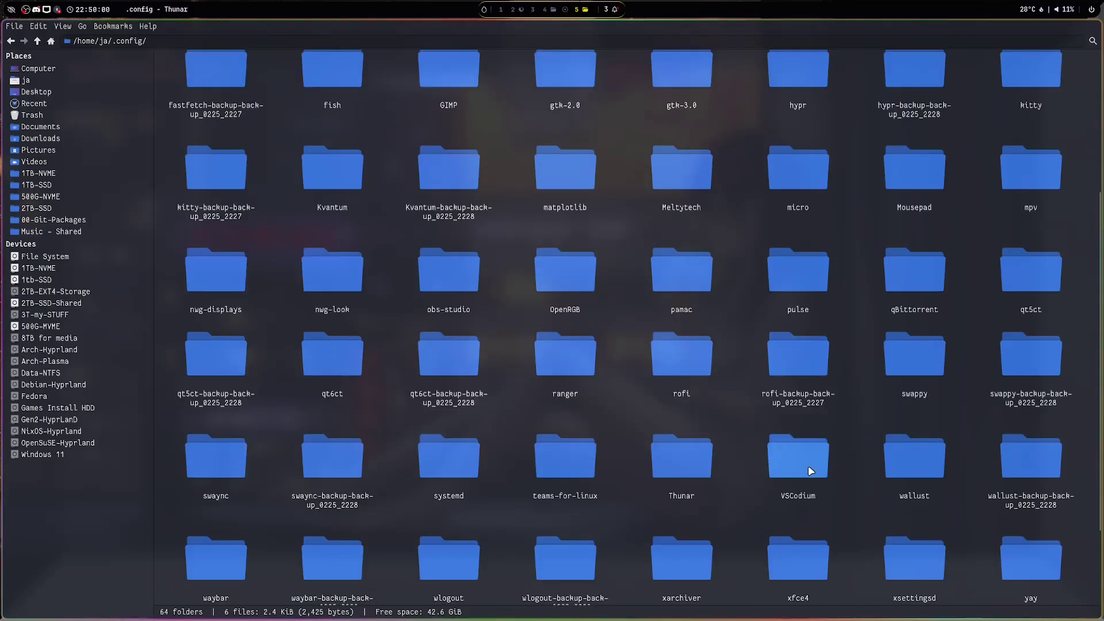
{"action": "scroll", "coordinate": [808, 464], "scroll_direction": "down", "scroll_amount": 5}
{"action": "double_click", "coordinate": [216, 442]}
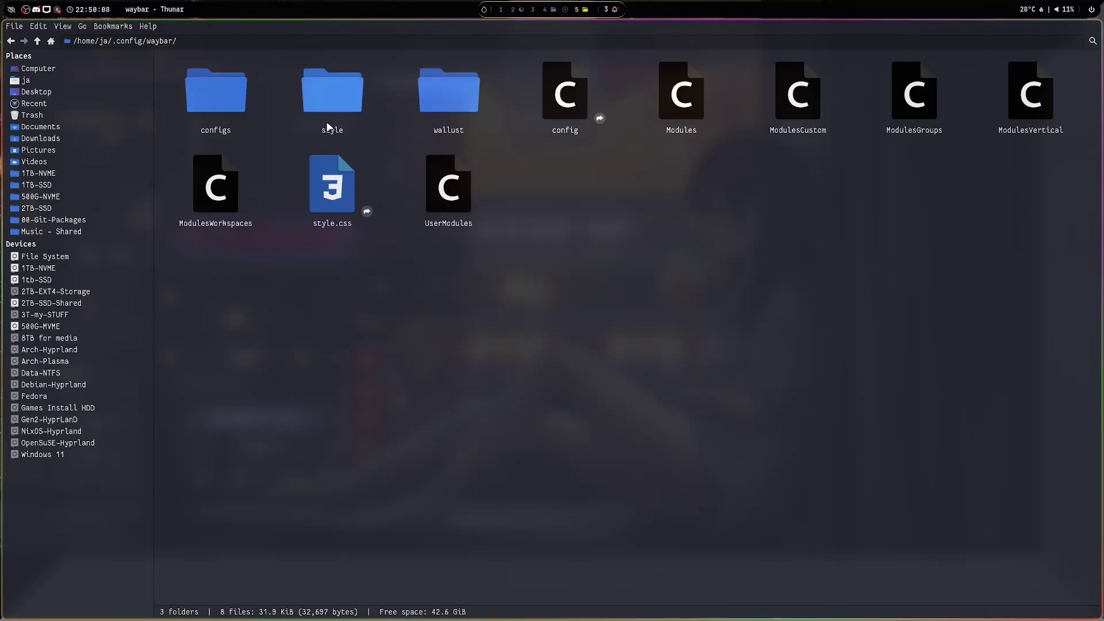
Select the linked config and style.css files to check where each link points
{"action": "left_click", "coordinate": [566, 99]}
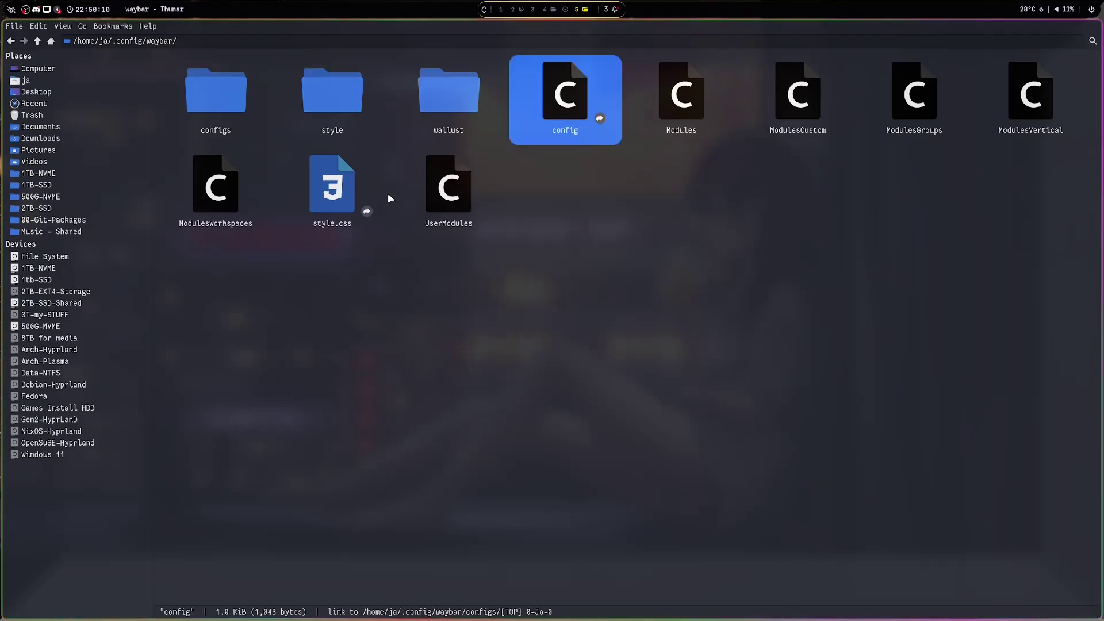
{"action": "left_click", "coordinate": [339, 208]}
{"action": "left_click", "coordinate": [585, 89]}
{"action": "left_click", "coordinate": [341, 198]}
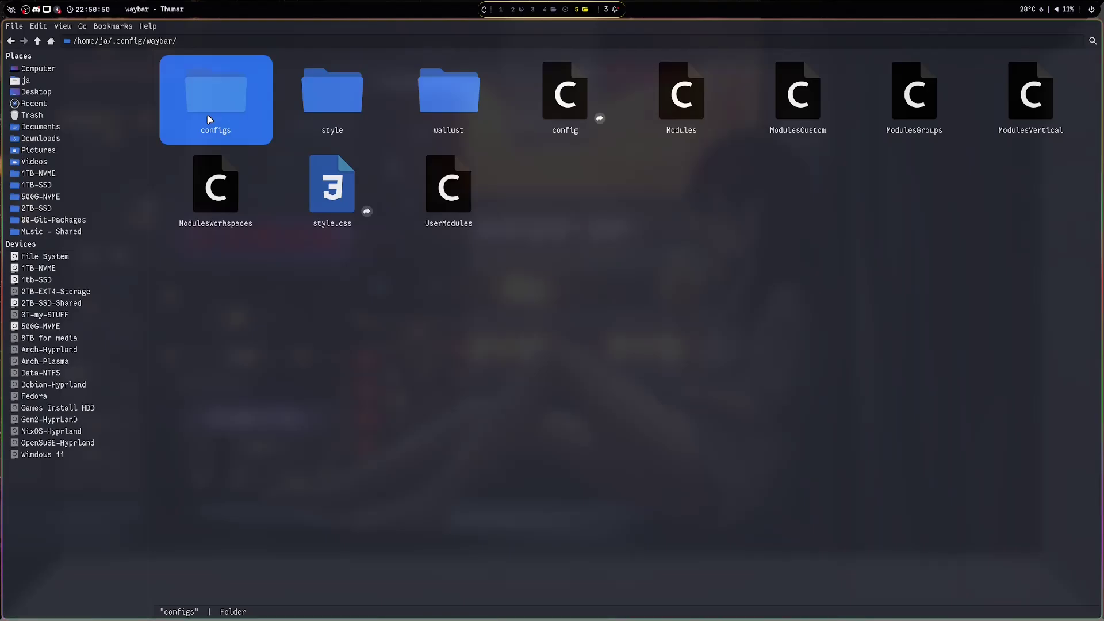
{"action": "key", "text": "super+Tab"}
{"action": "left_click", "coordinate": [258, 282]}
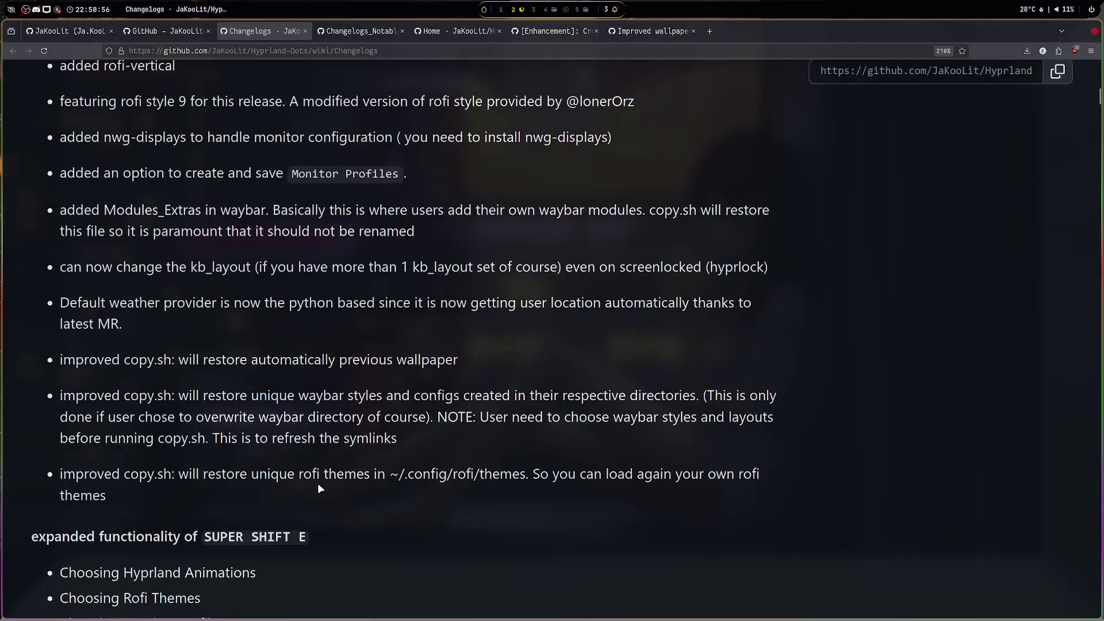
{"action": "key", "text": "super+Tab"}
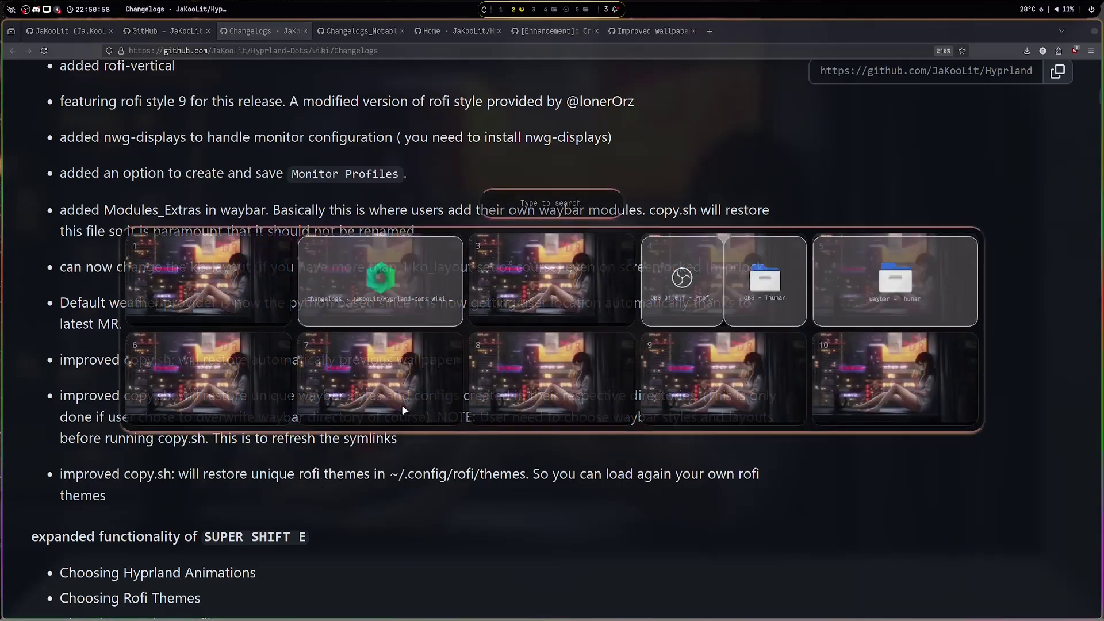
{"action": "left_click", "coordinate": [892, 254]}
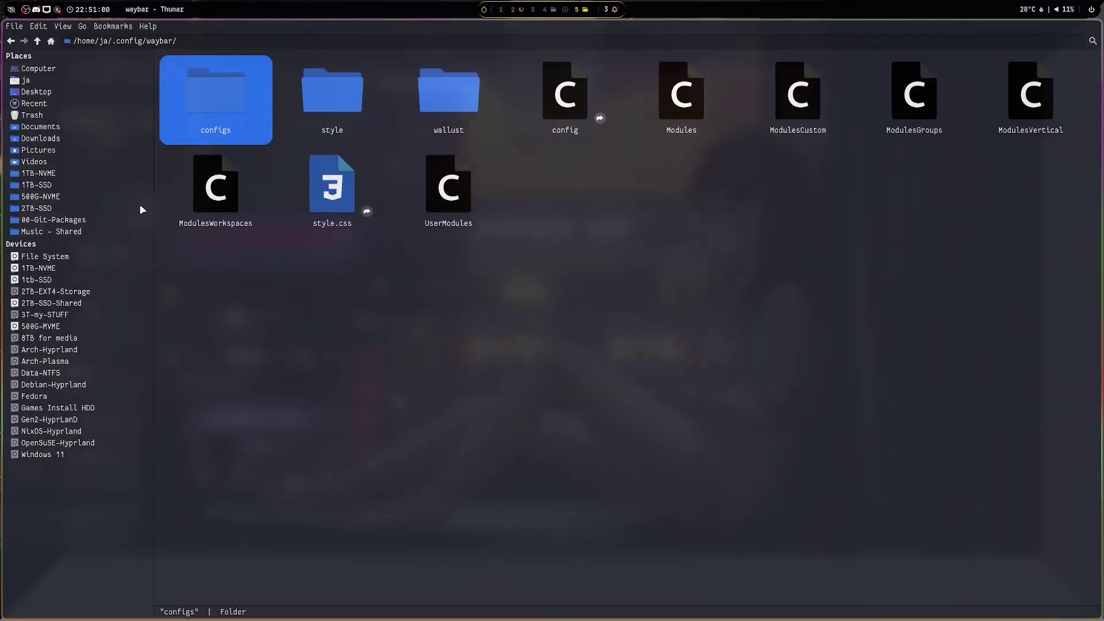
{"action": "key", "text": "BackSpace"}
{"action": "scroll", "coordinate": [469, 343], "scroll_direction": "down", "scroll_amount": 2}
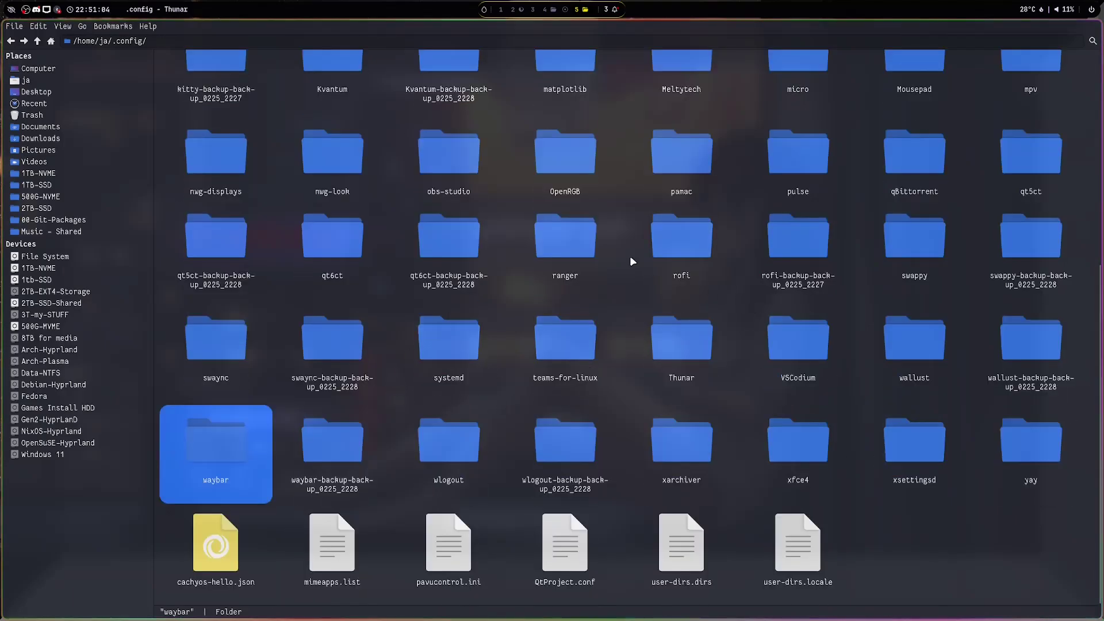
{"action": "double_click", "coordinate": [689, 227]}
{"action": "left_click", "coordinate": [224, 109]}
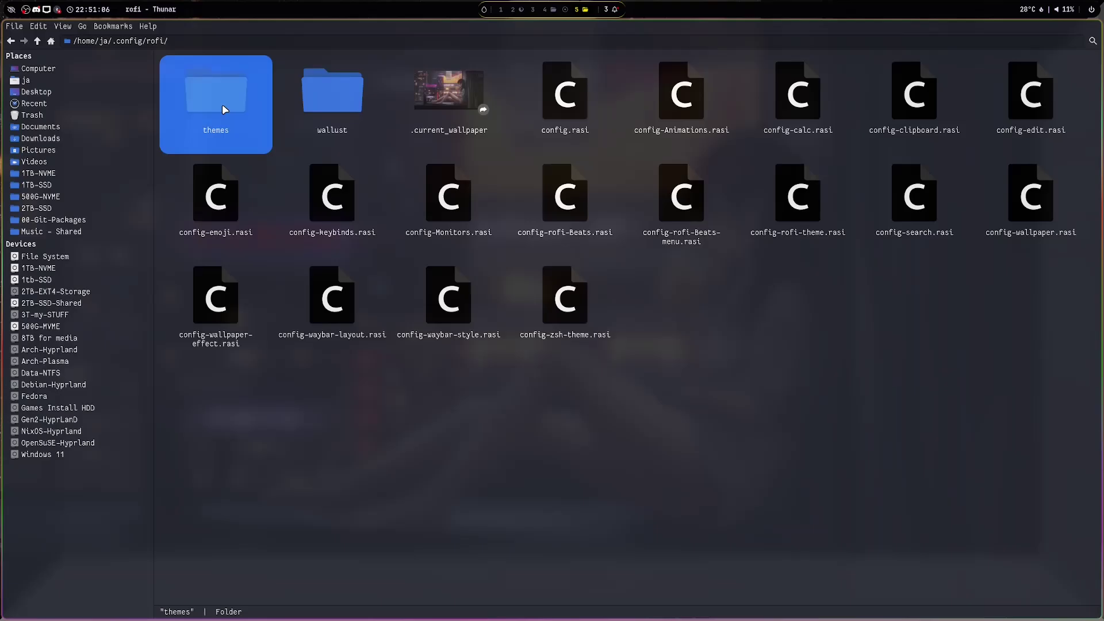
{"action": "left_click", "coordinate": [570, 124]}
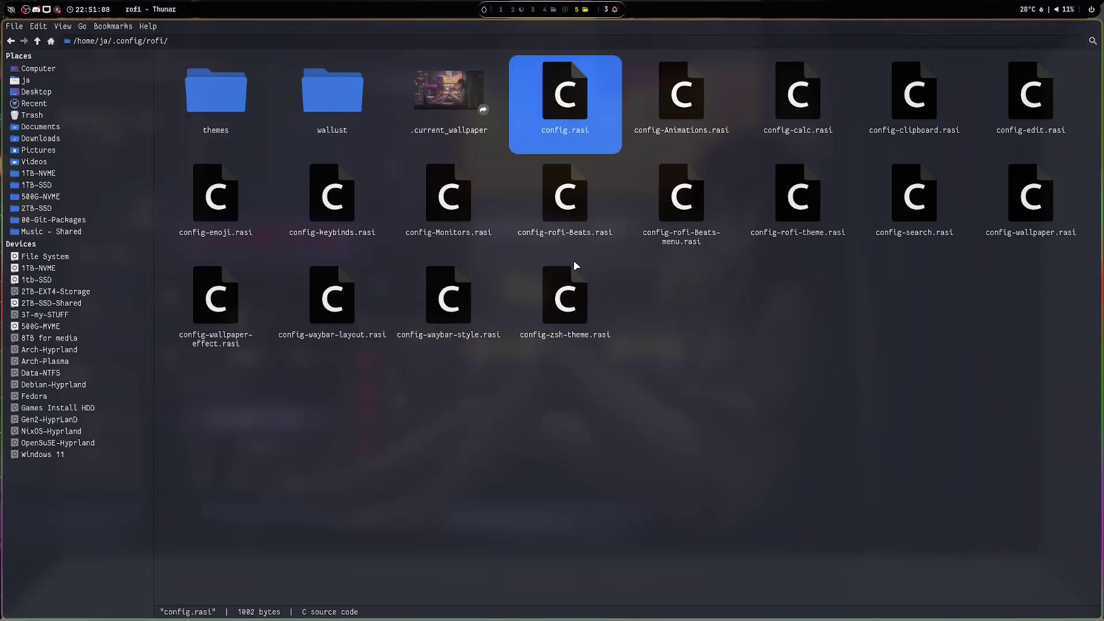
{"action": "left_click", "coordinate": [573, 306], "text": "shift"}
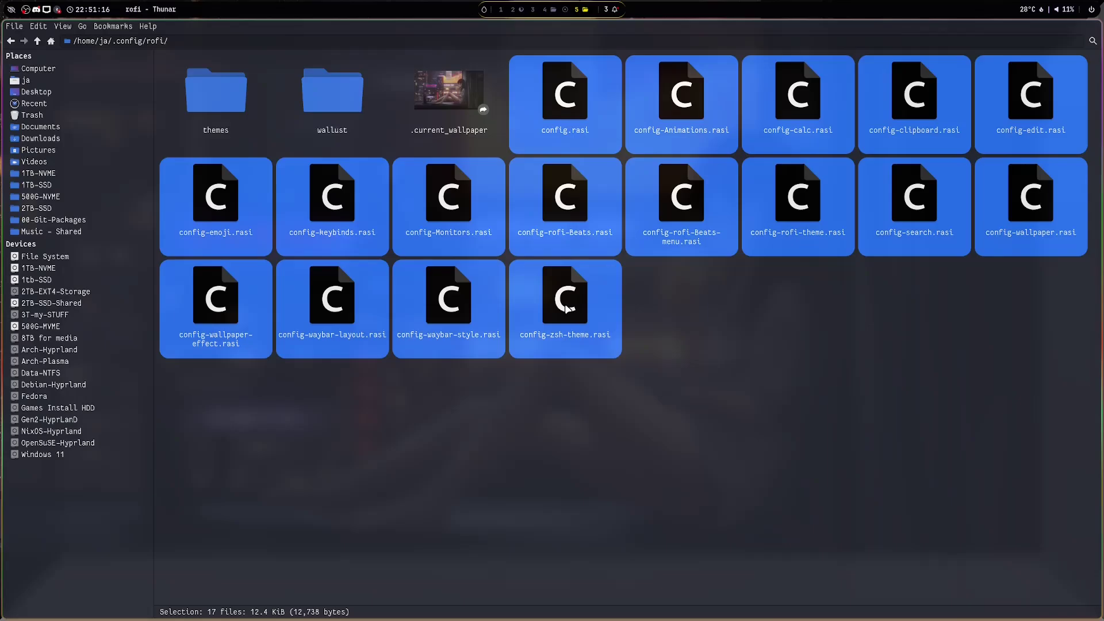
{"action": "left_click", "coordinate": [221, 98]}
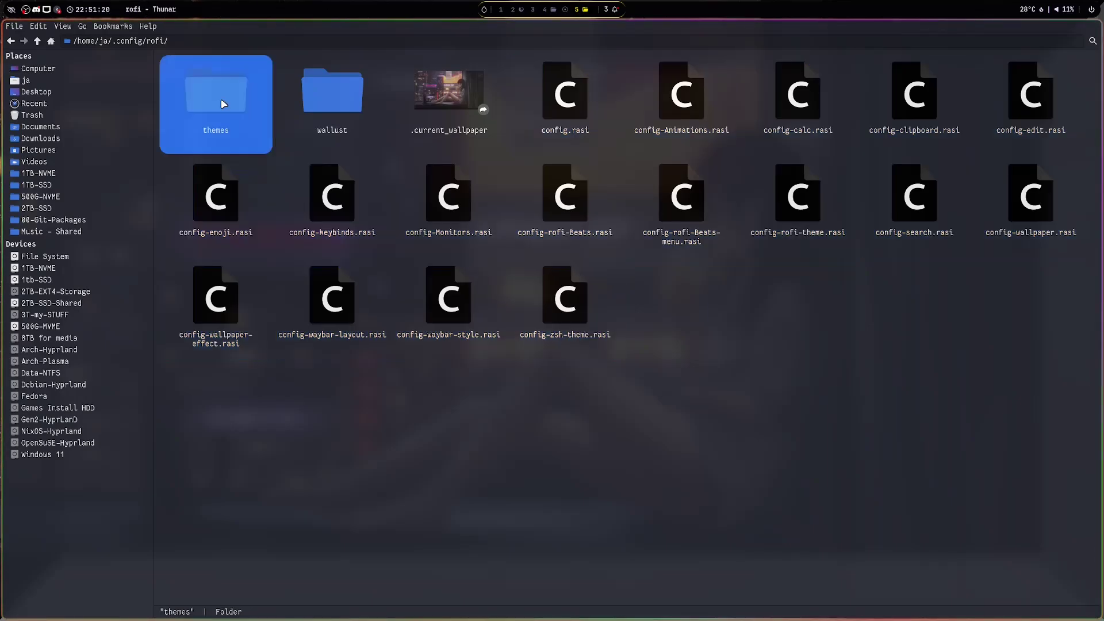
In the rofi themes folder, rename KooL_LonerOrZ.rasi to 1_KooL_LonerOrZ.rasi
{"action": "double_click", "coordinate": [224, 105]}
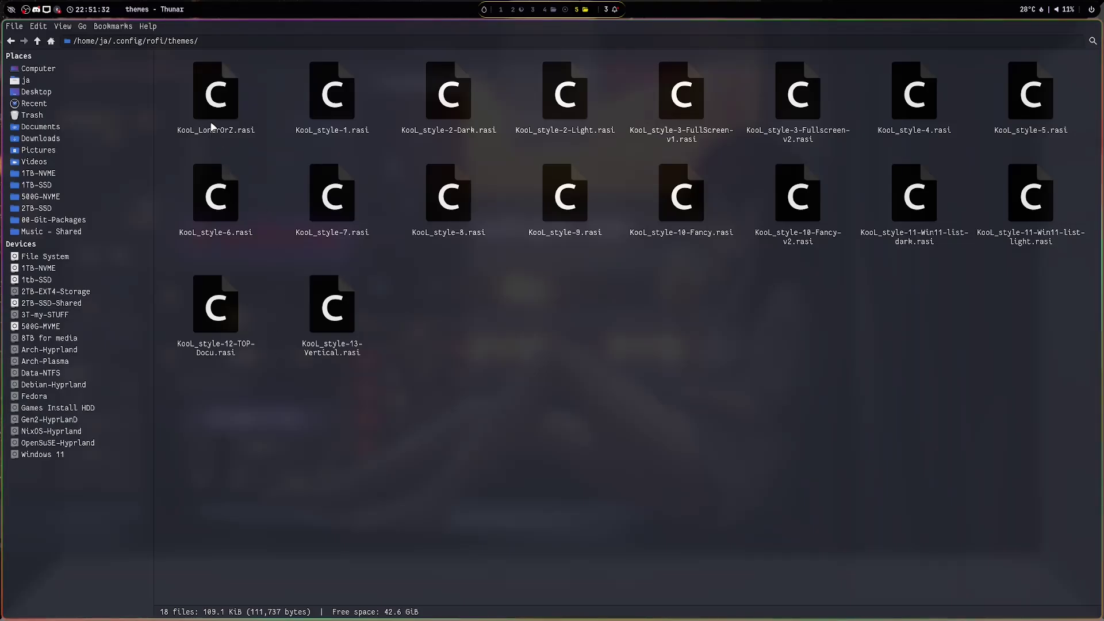
{"action": "right_click", "coordinate": [212, 125]}
{"action": "left_click", "coordinate": [266, 208]}
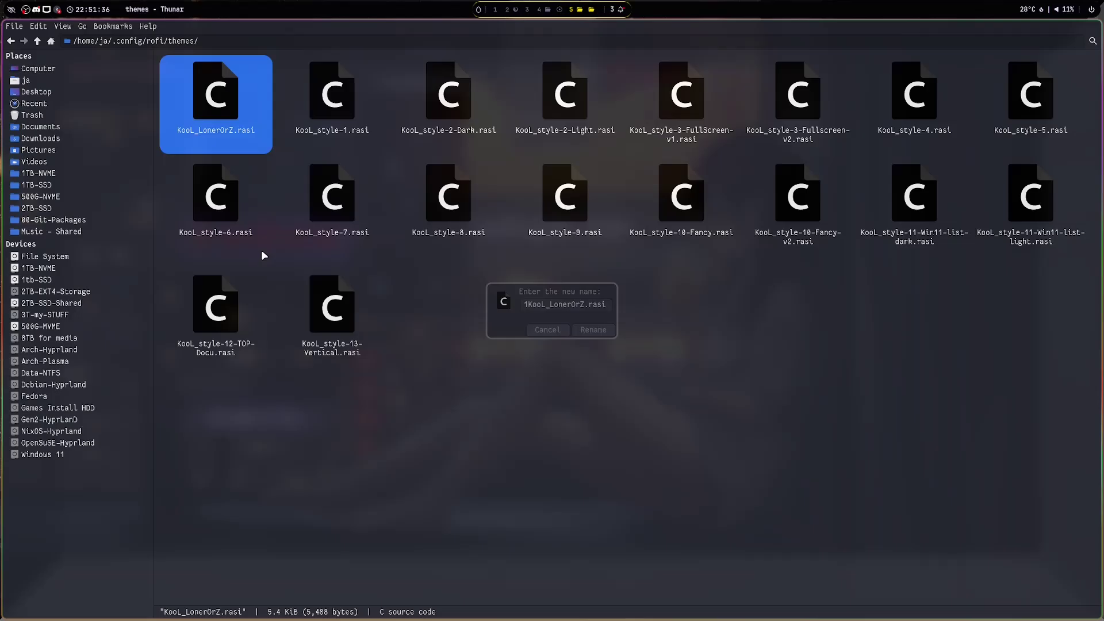
{"action": "type", "text": "1_"}
{"action": "key", "text": "Return"}
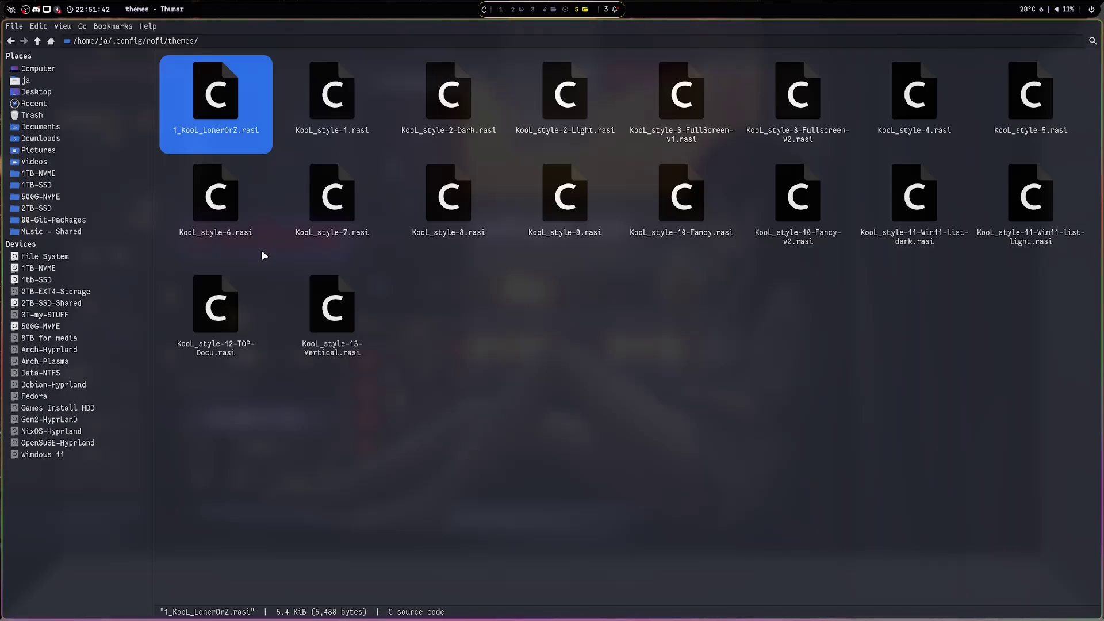
Reopen the rename field on 1_KooL_LonerOrZ.rasi, then return to the Changelogs page on workspace 2
{"action": "key", "text": "F2"}
{"action": "key", "text": "Home"}
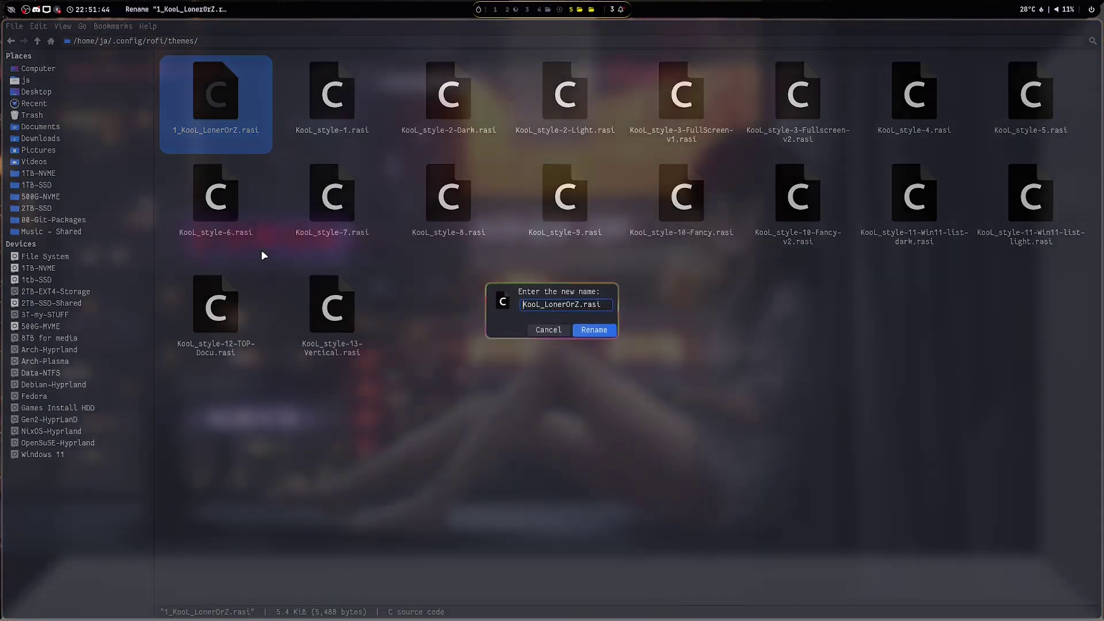
{"action": "key", "text": "super+2"}
{"action": "scroll", "coordinate": [148, 511], "scroll_direction": "down", "scroll_amount": 5}
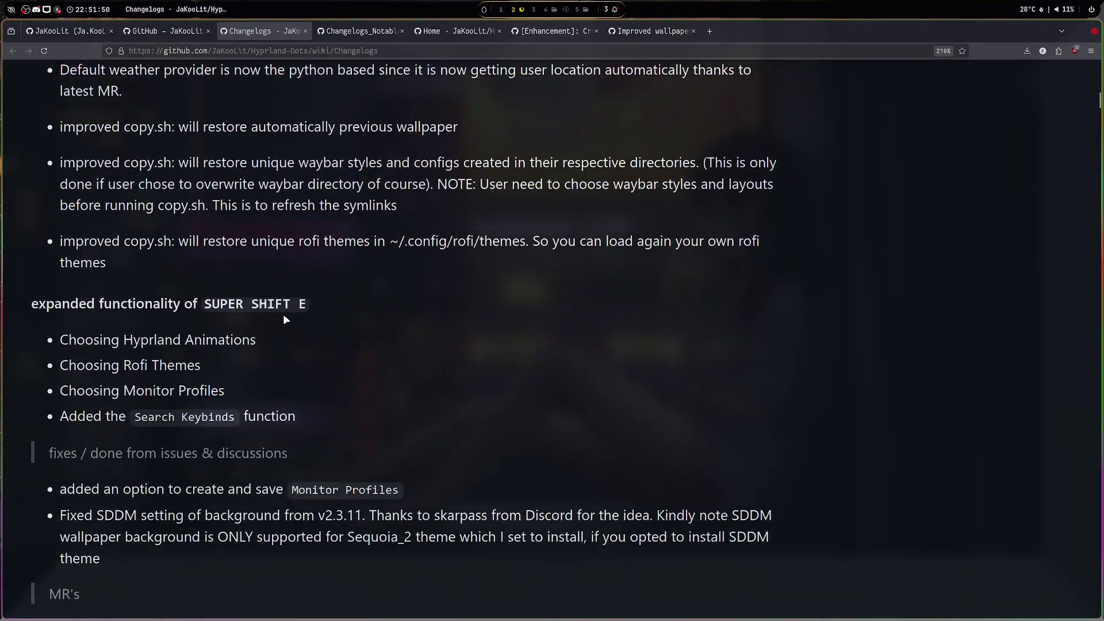
Scroll to the SDDM background fix note and highlight the theme name Sequoia_2
{"action": "scroll", "coordinate": [283, 314], "scroll_direction": "down", "scroll_amount": 3}
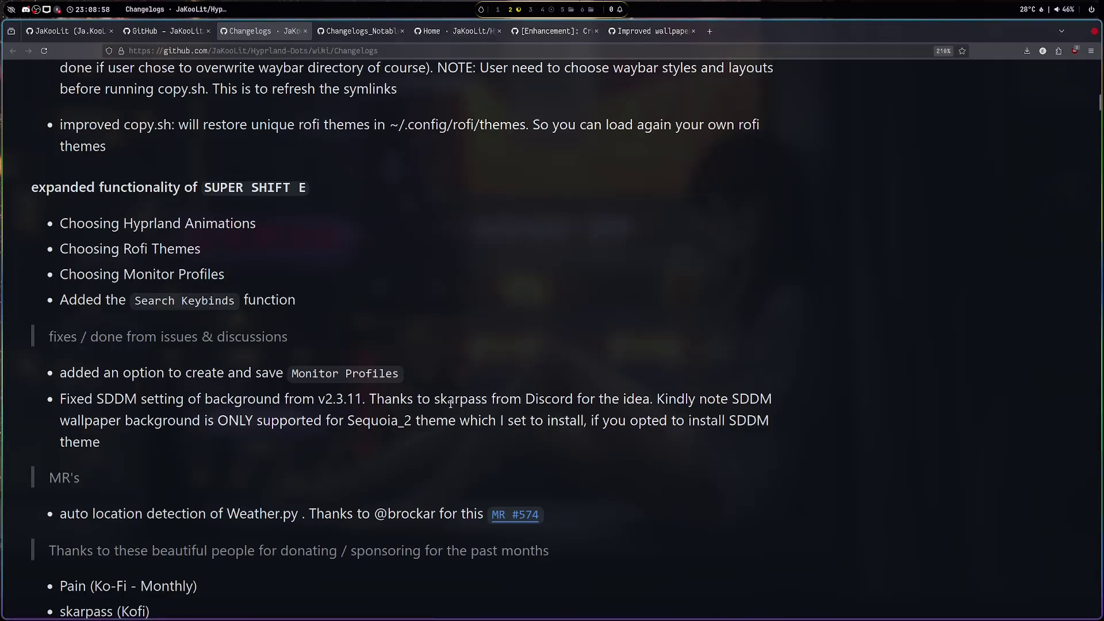
{"action": "left_click_drag", "start_coordinate": [450, 402], "coordinate": [468, 403]}
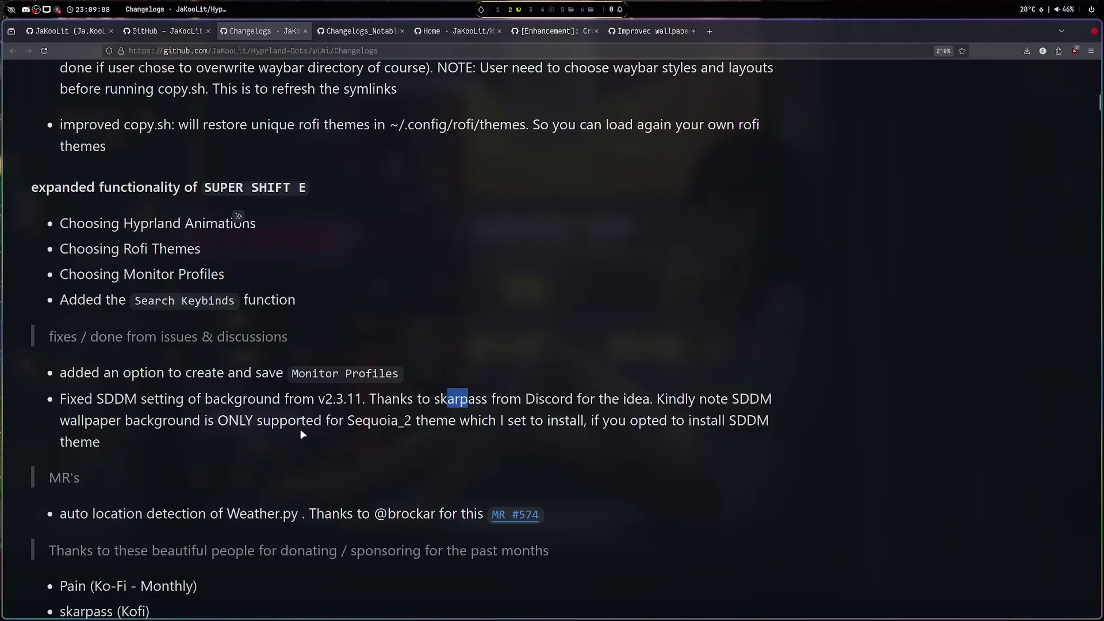
{"action": "left_click_drag", "start_coordinate": [347, 421], "coordinate": [406, 420]}
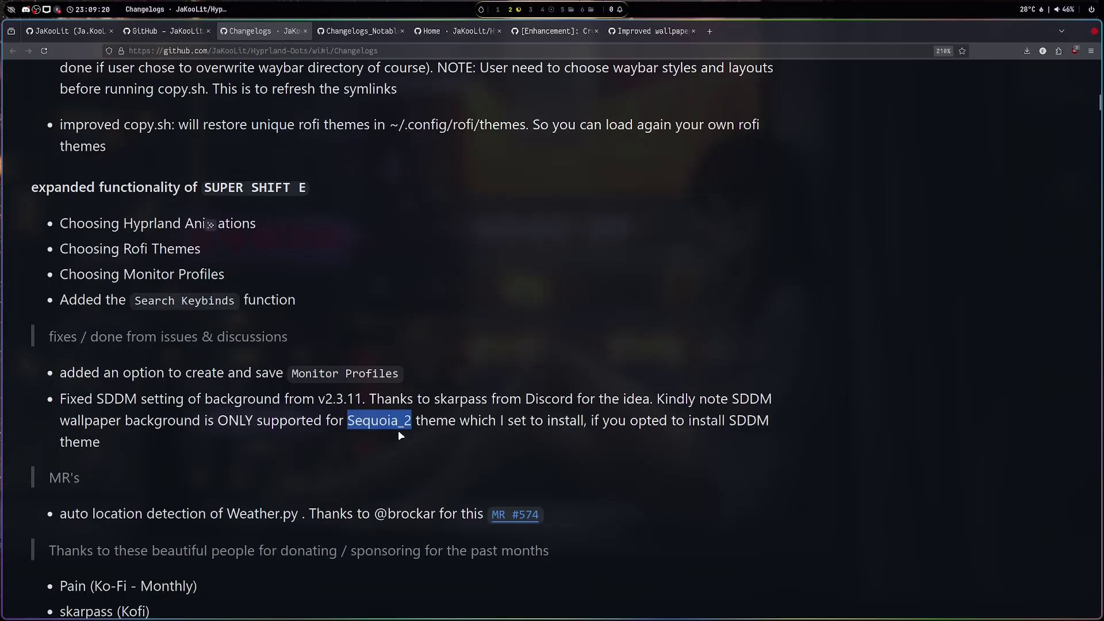
On workspace 1, try Anime-Room, then apply Anime-Girl3 and accept it as the SDDM background
{"action": "key", "text": "super+1"}
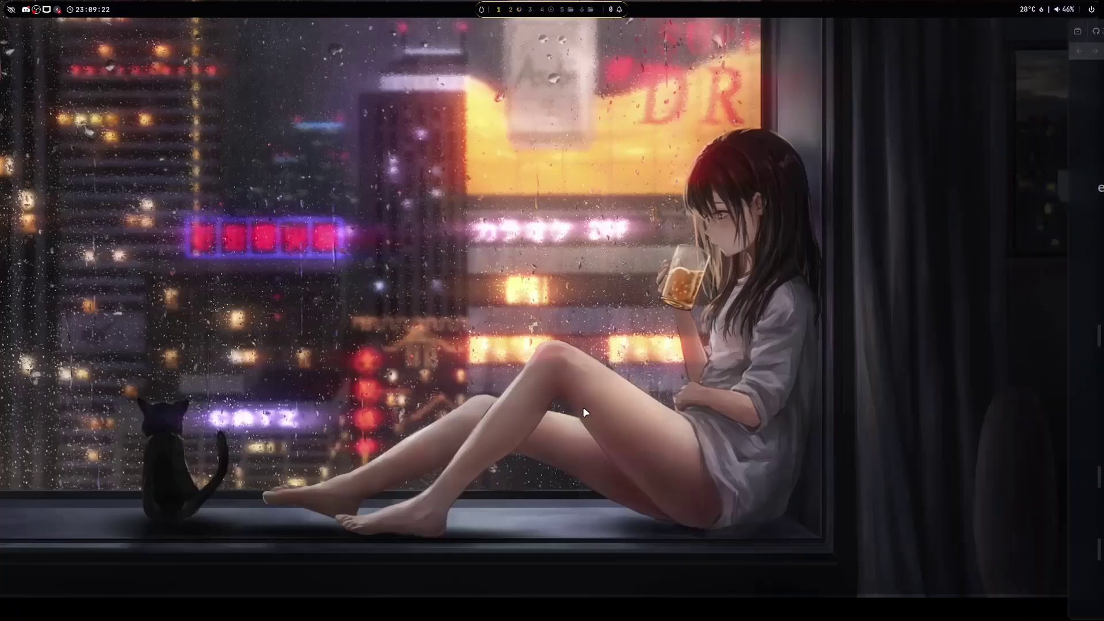
{"action": "key", "text": "super+w"}
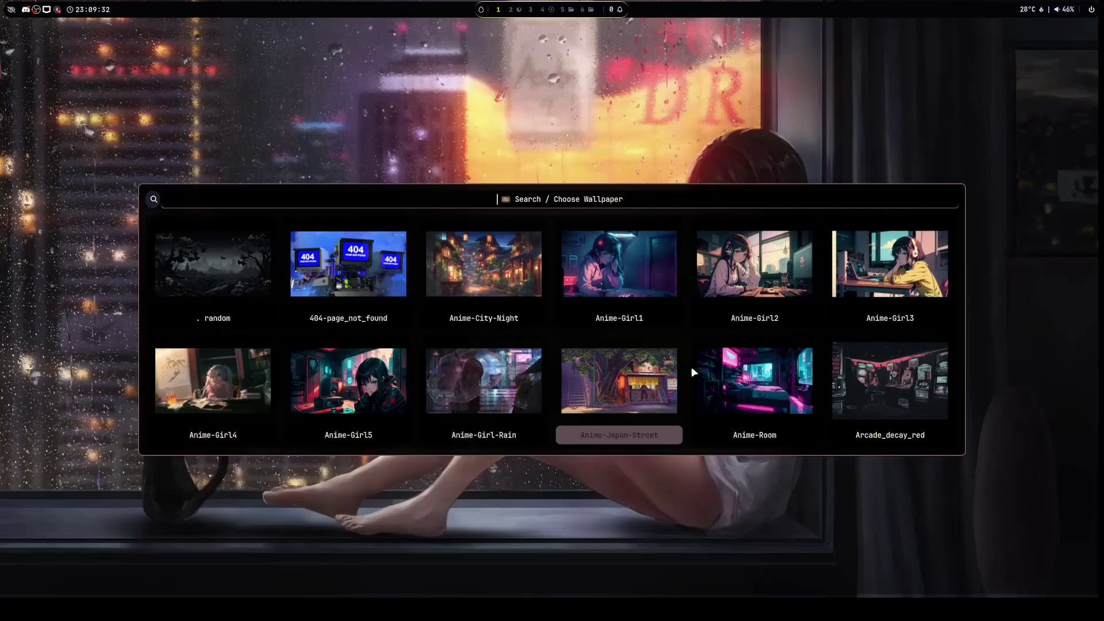
{"action": "left_click", "coordinate": [773, 391]}
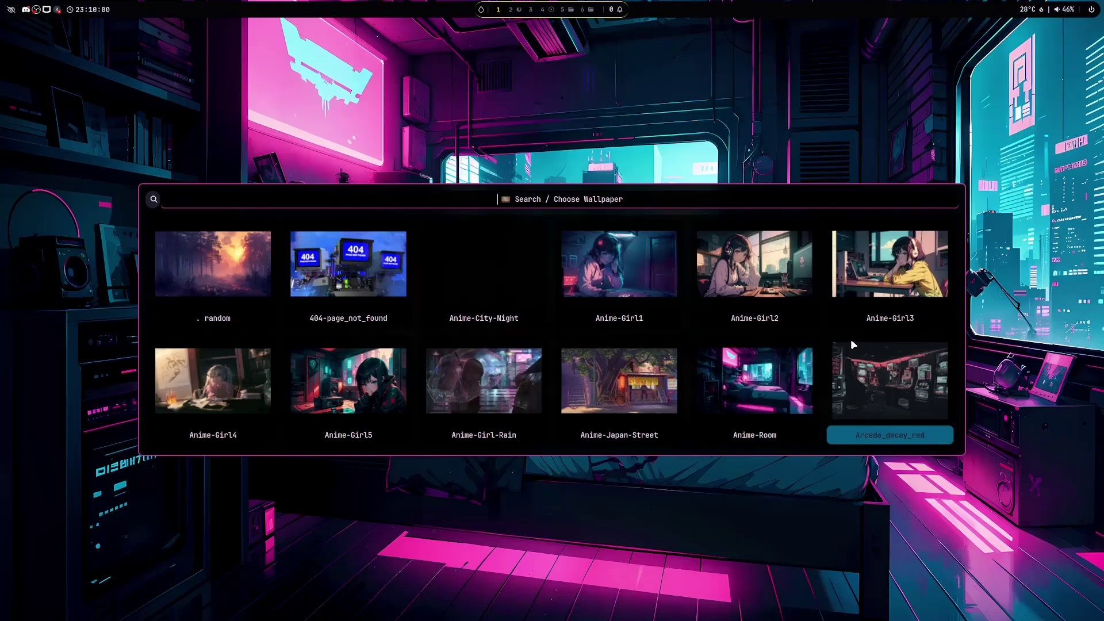
{"action": "left_click", "coordinate": [902, 294]}
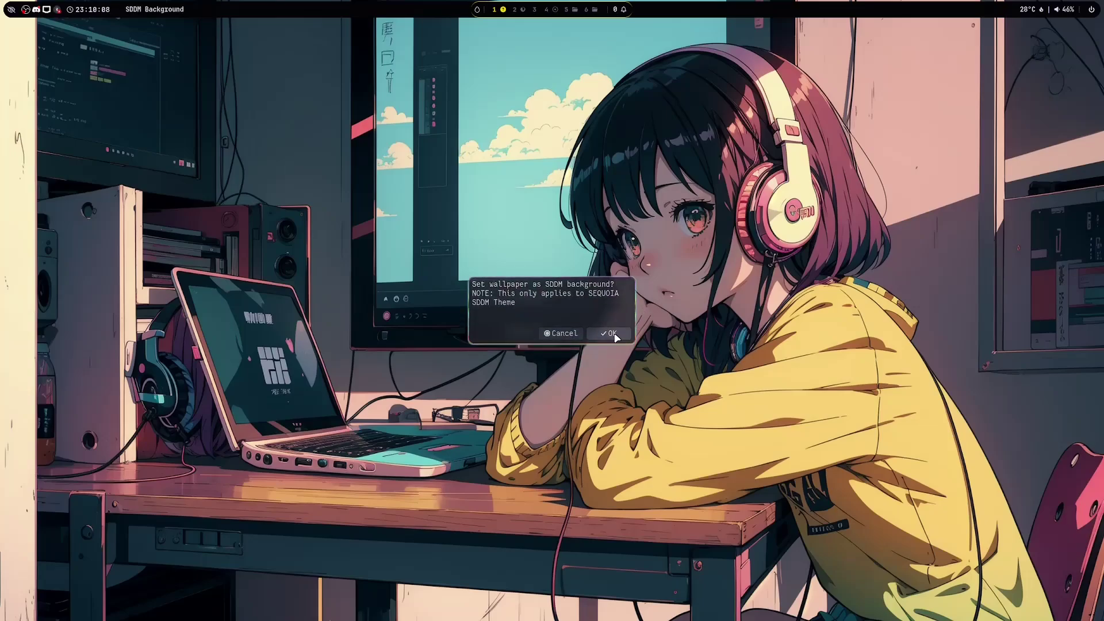
{"action": "left_click", "coordinate": [613, 334]}
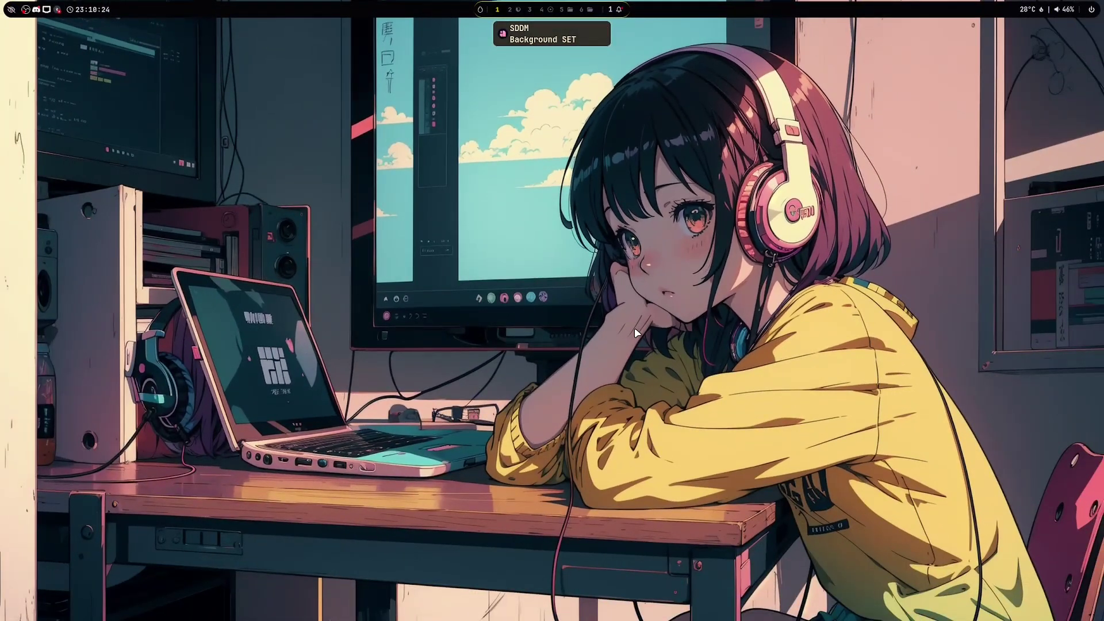
{"action": "key", "text": "super+Tab"}
{"action": "left_click", "coordinate": [396, 297]}
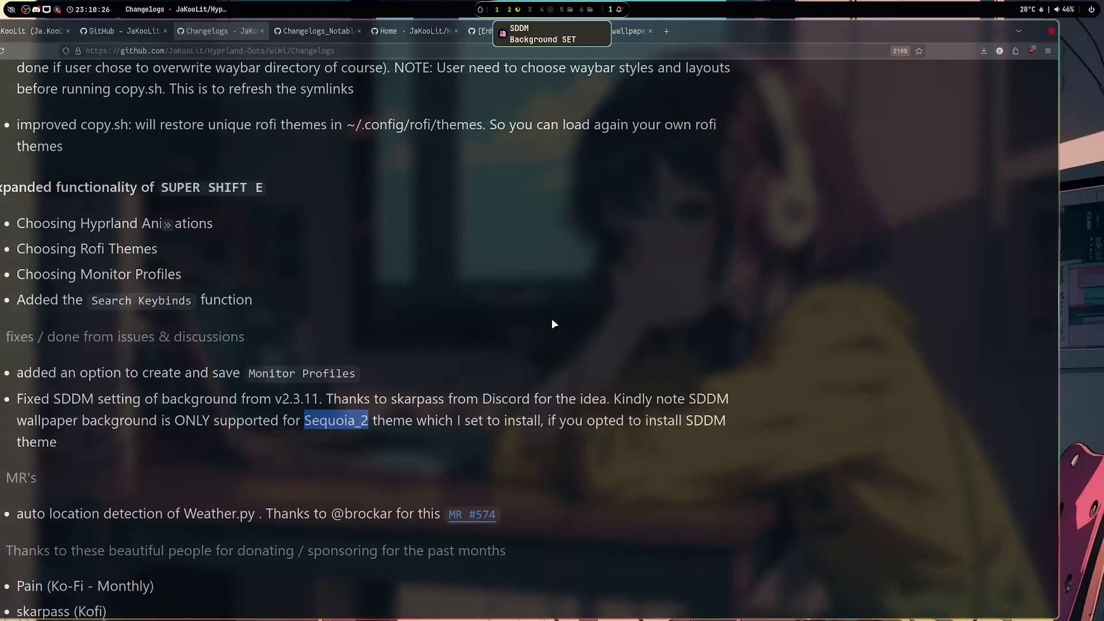
{"action": "left_click", "coordinate": [289, 473]}
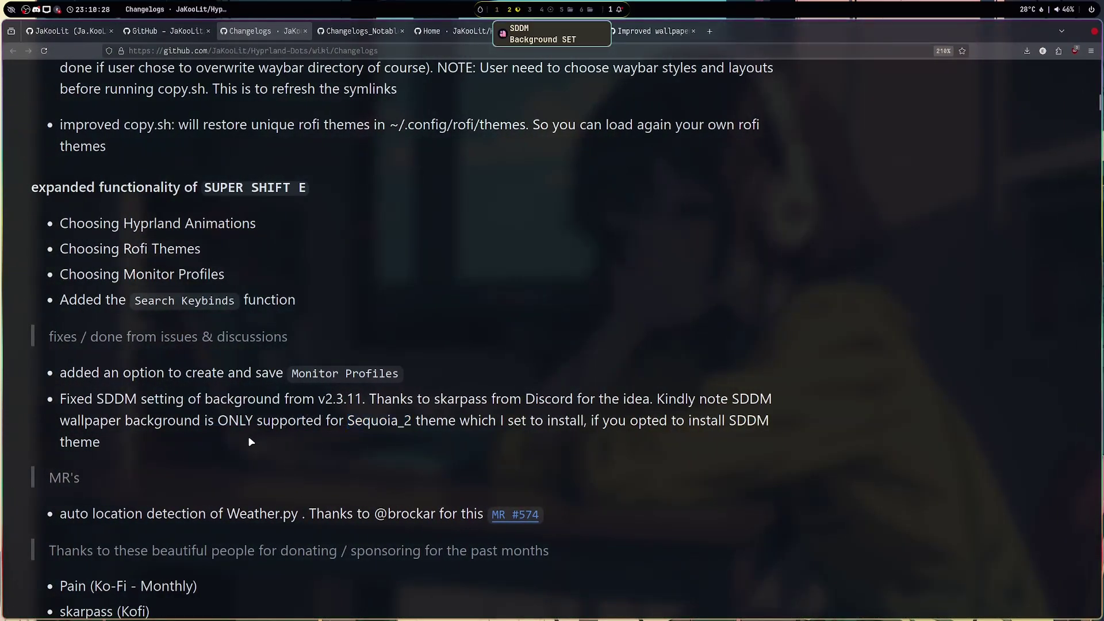
{"action": "scroll", "coordinate": [249, 437], "scroll_direction": "down", "scroll_amount": 5}
{"action": "scroll", "coordinate": [279, 428], "scroll_direction": "up", "scroll_amount": 7}
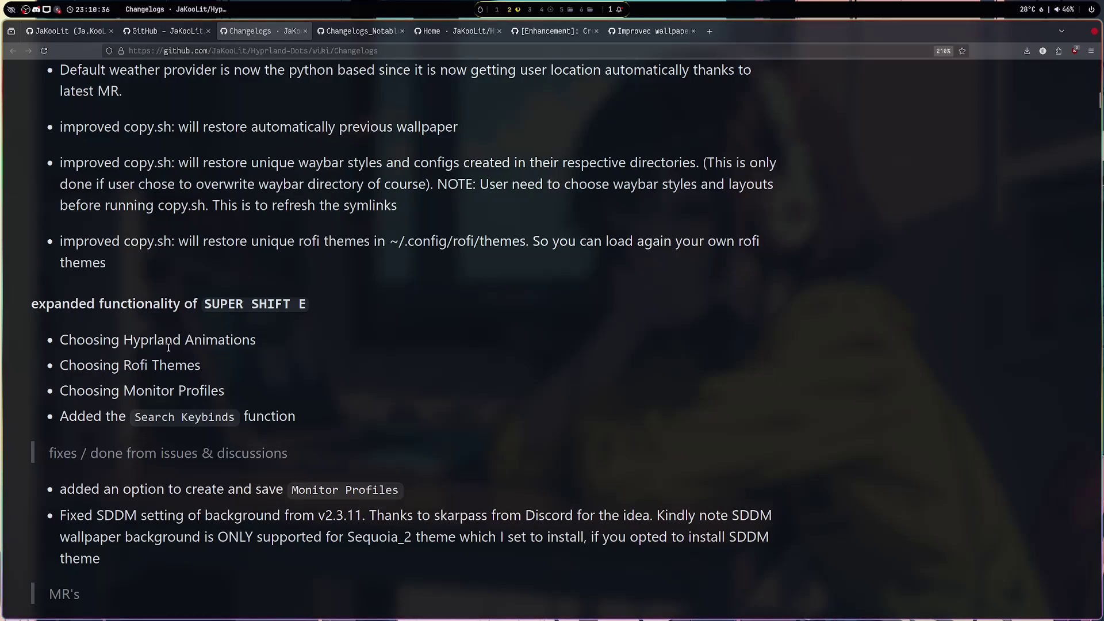
{"action": "left_click_drag", "start_coordinate": [137, 343], "coordinate": [272, 343]}
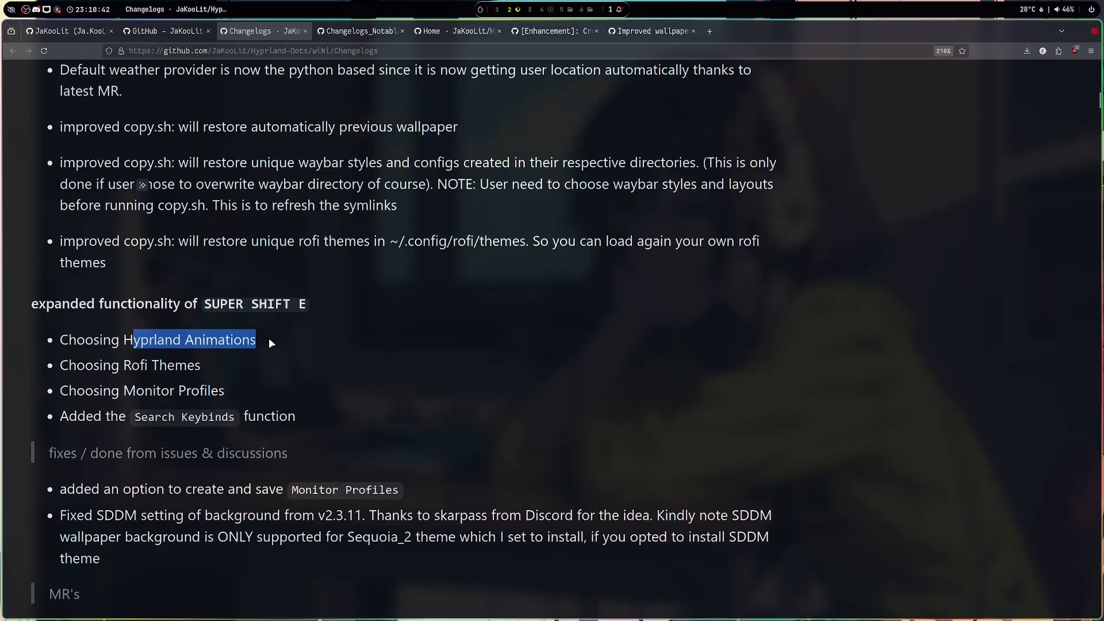
{"action": "key", "text": "super+shift+a"}
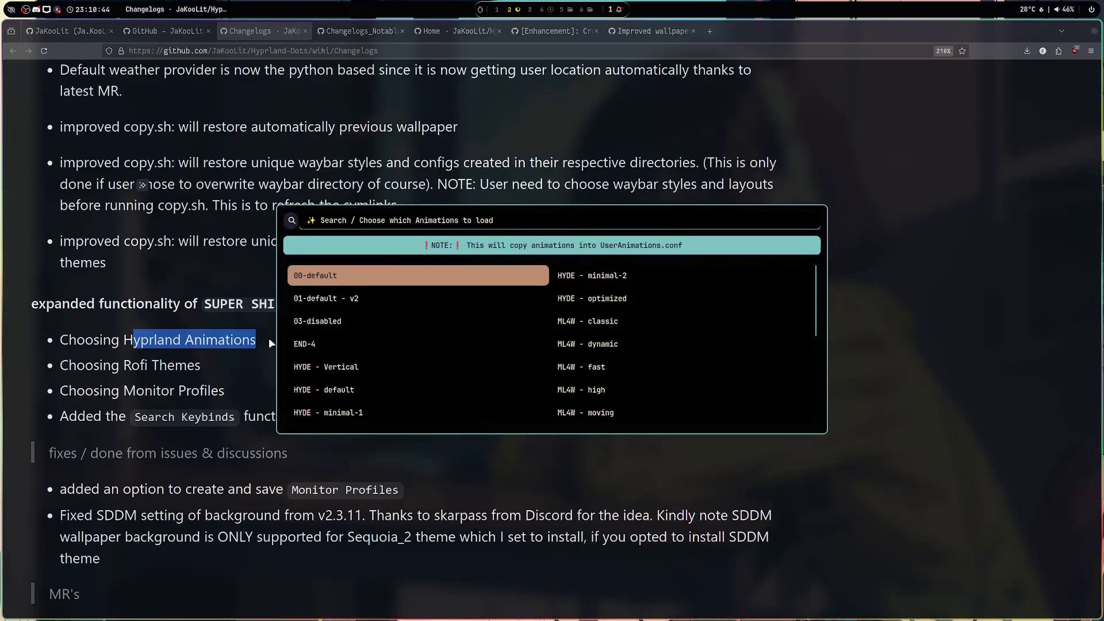
{"action": "key", "text": "Down"}
{"action": "key", "text": "Down"}
{"action": "key", "text": "Up"}
{"action": "key", "text": "Right"}
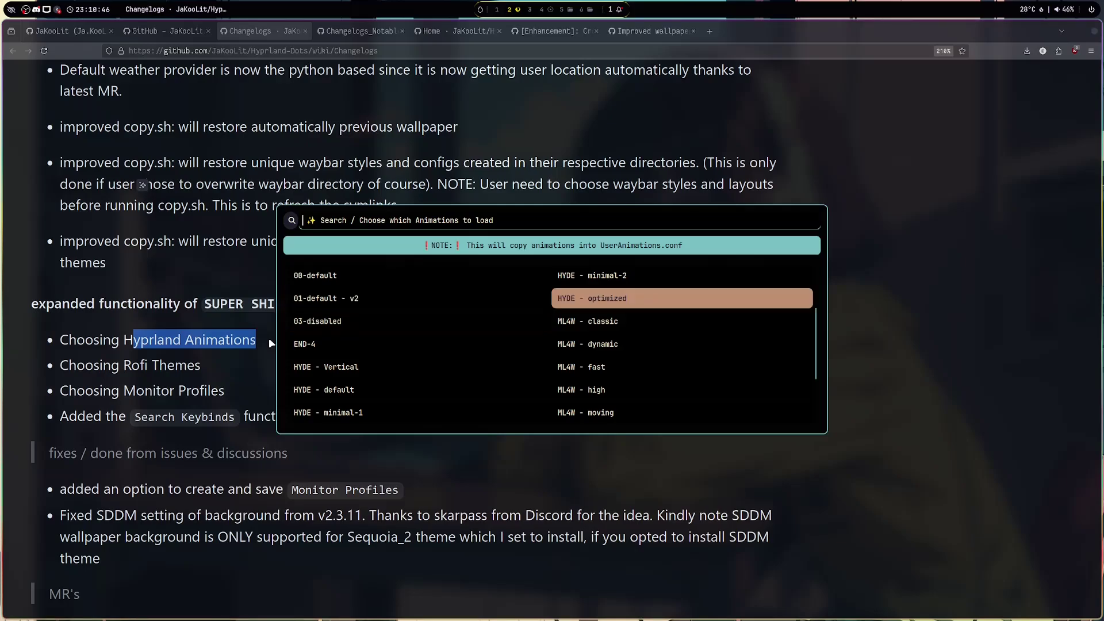
{"action": "key", "text": "Left"}
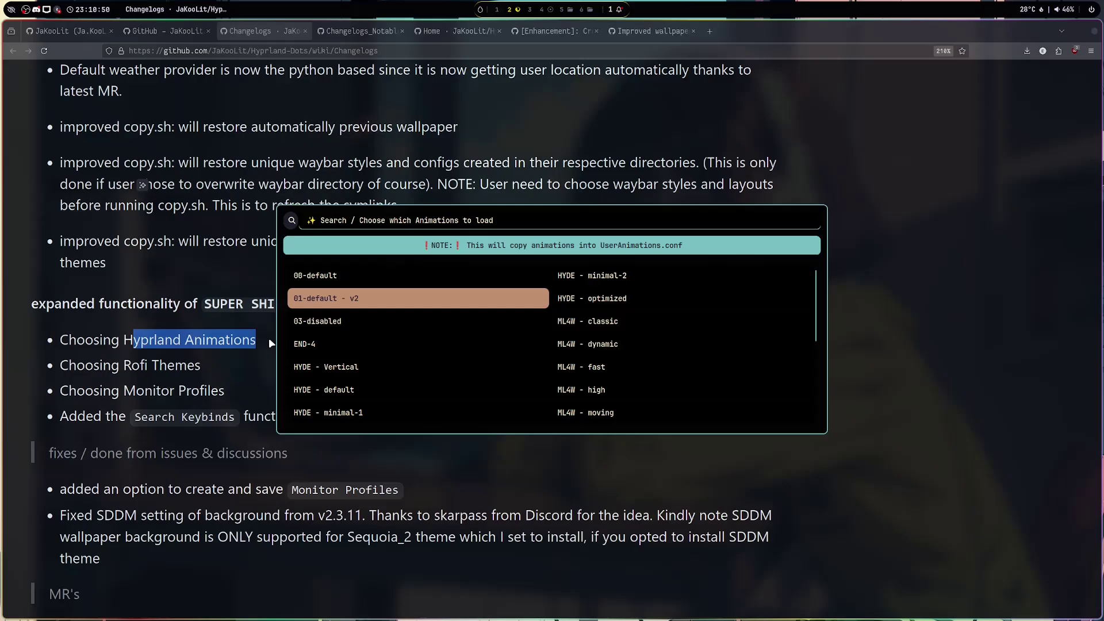
{"action": "key", "text": "Down"}
{"action": "key", "text": "Down"}
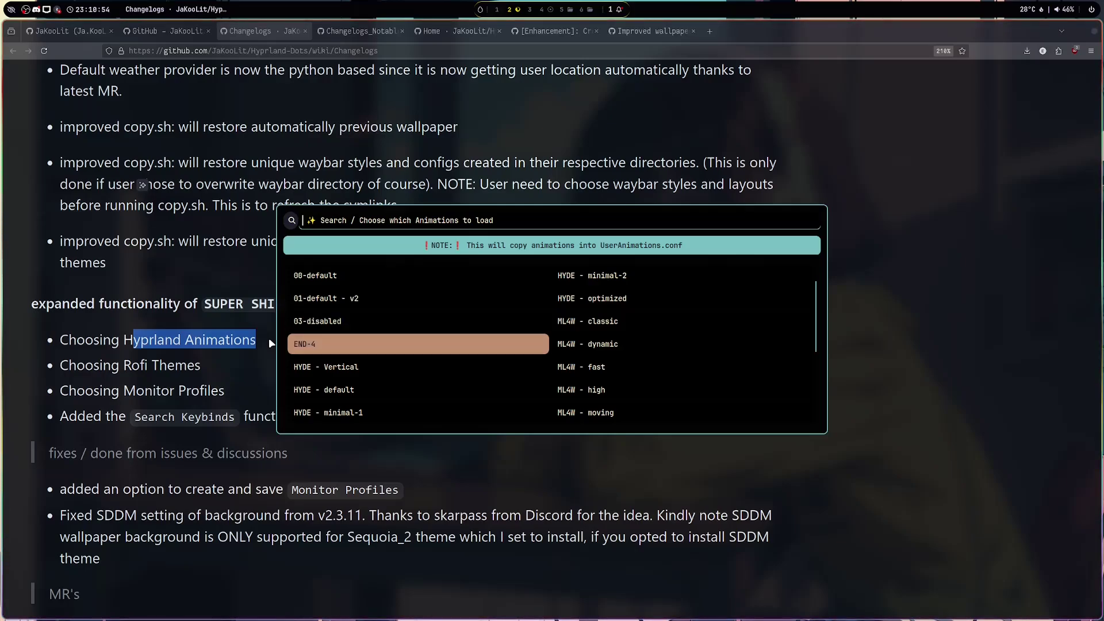
{"action": "key", "text": "Return"}
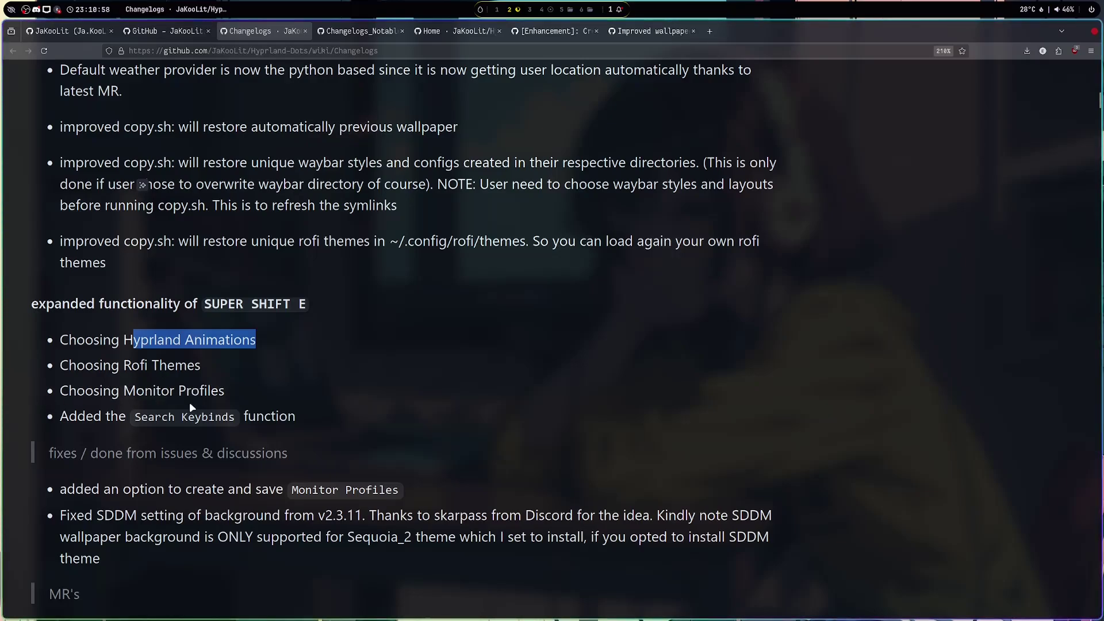
{"action": "key", "text": "super+shift+e"}
{"action": "key", "text": "Right"}
{"action": "key", "text": "Down"}
{"action": "key", "text": "Down"}
{"action": "key", "text": "Down"}
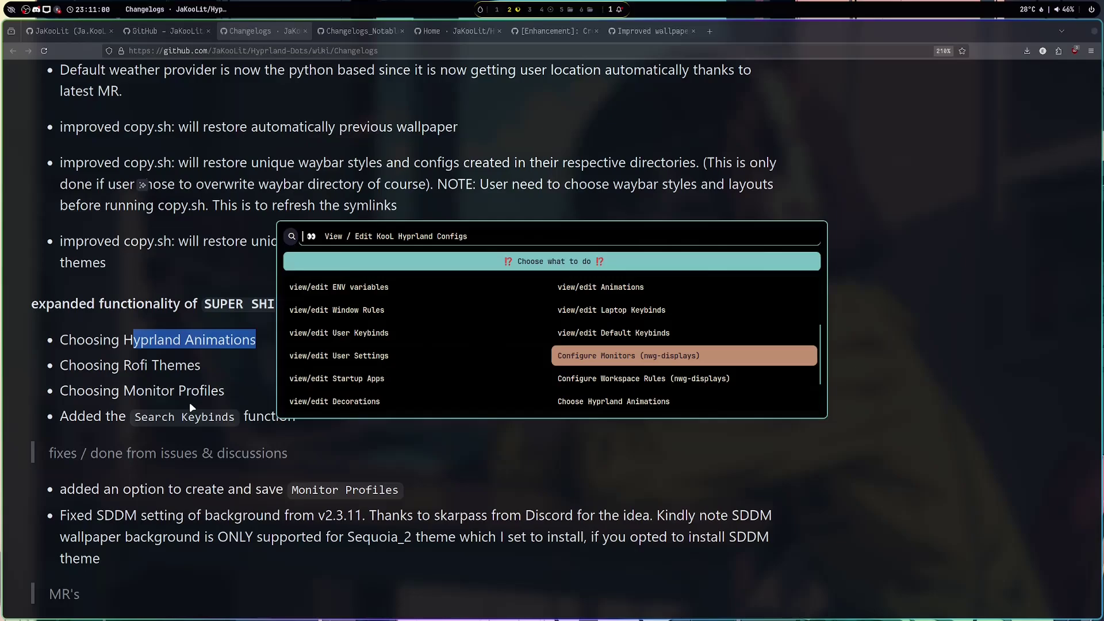
{"action": "key", "text": "Down"}
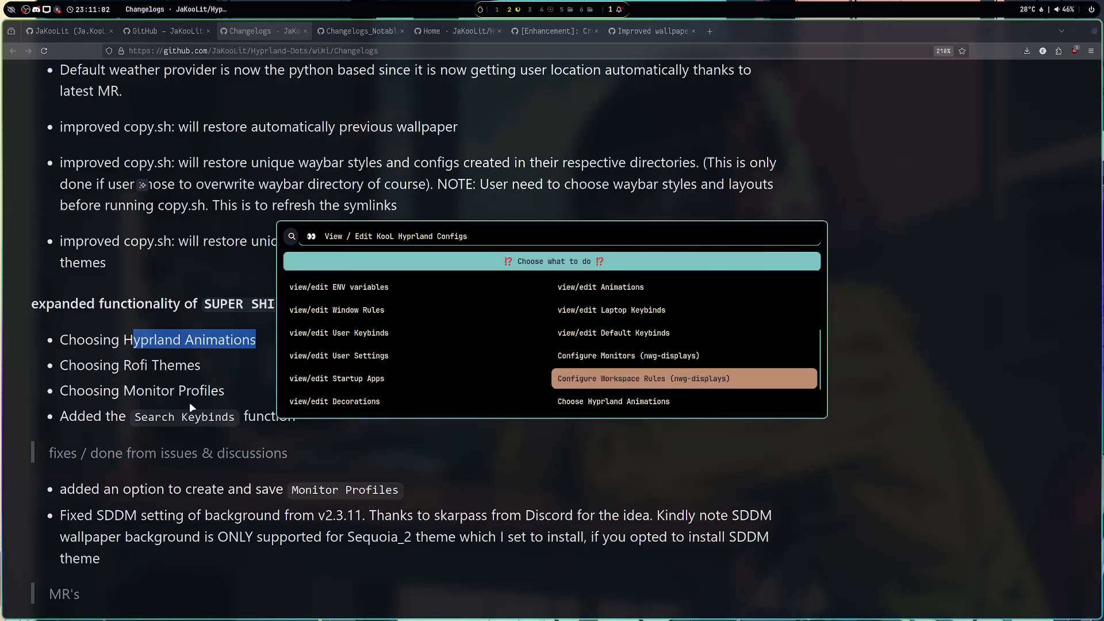
{"action": "key", "text": "Down"}
{"action": "key", "text": "Down"}
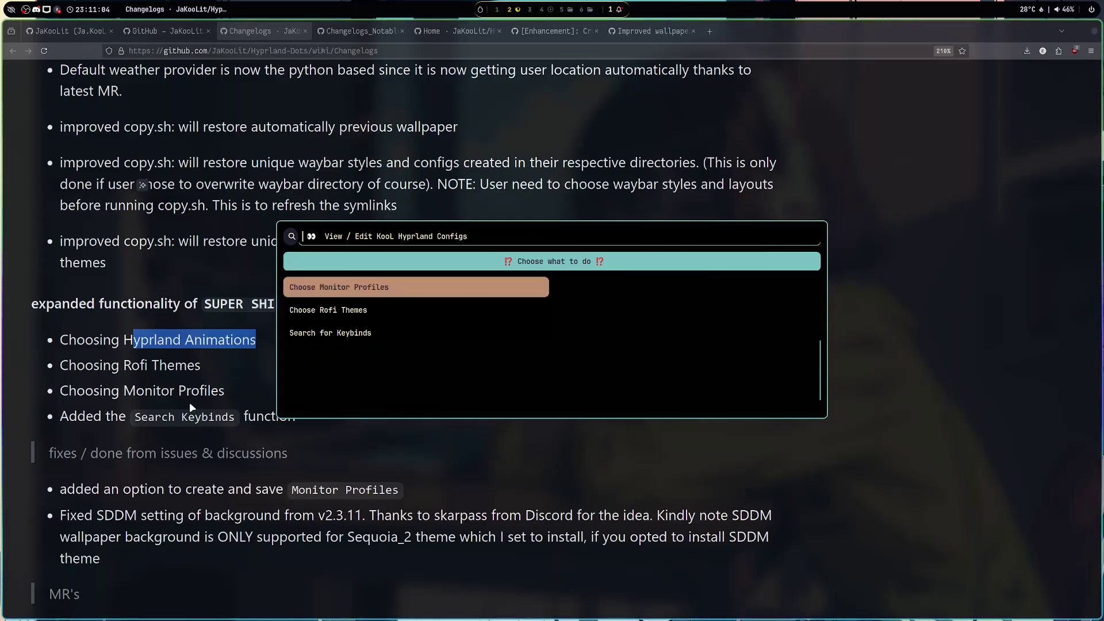
{"action": "key", "text": "Down"}
{"action": "key", "text": "Down"}
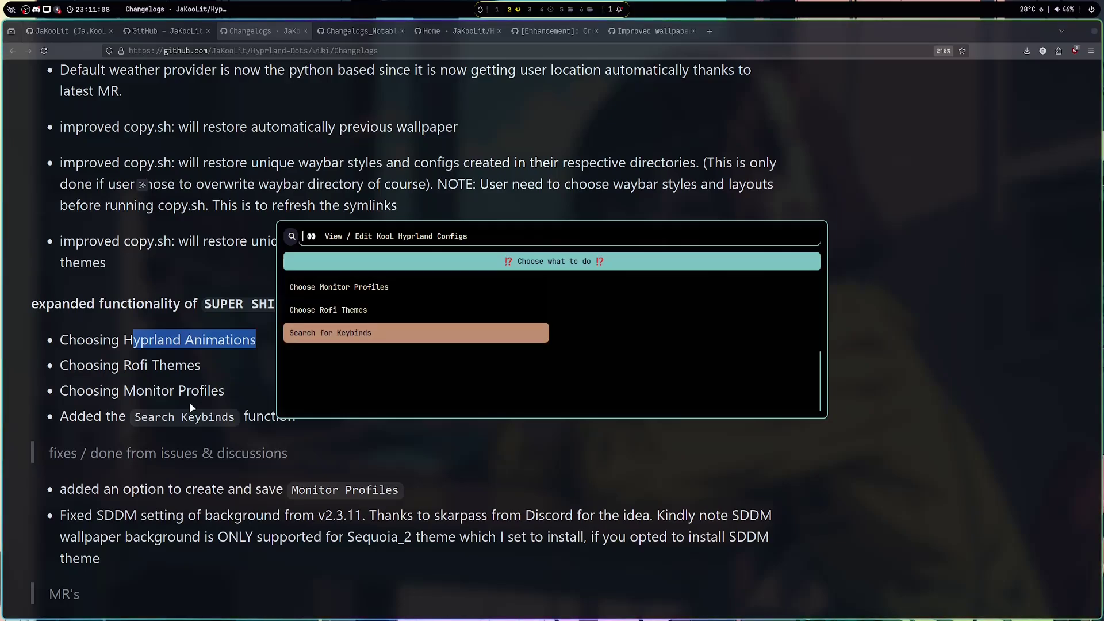
{"action": "key", "text": "Escape"}
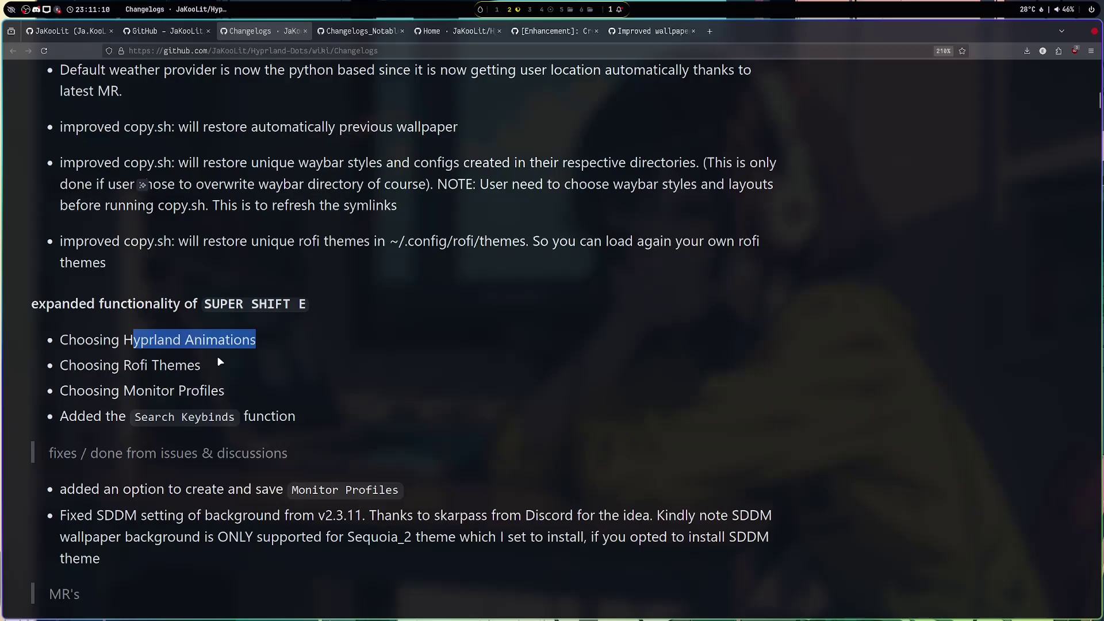
{"action": "scroll", "coordinate": [220, 362], "scroll_direction": "up", "scroll_amount": 8}
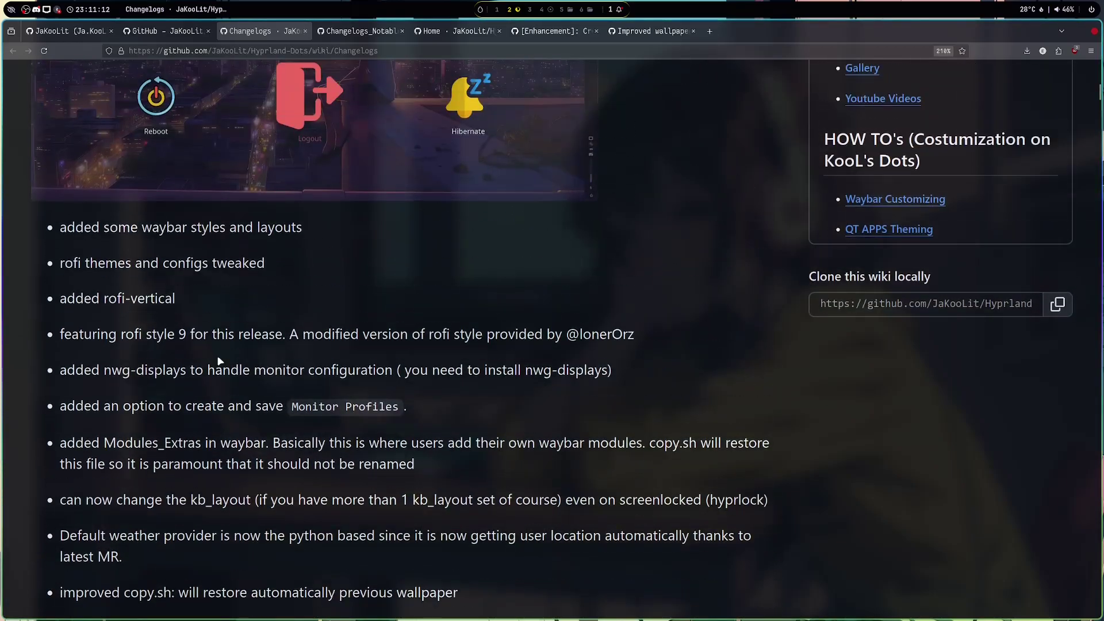
Bring up the Hyprland-Dots issue #570 page about storing multiple monitor configs
{"action": "scroll", "coordinate": [221, 361], "scroll_direction": "down", "scroll_amount": 4}
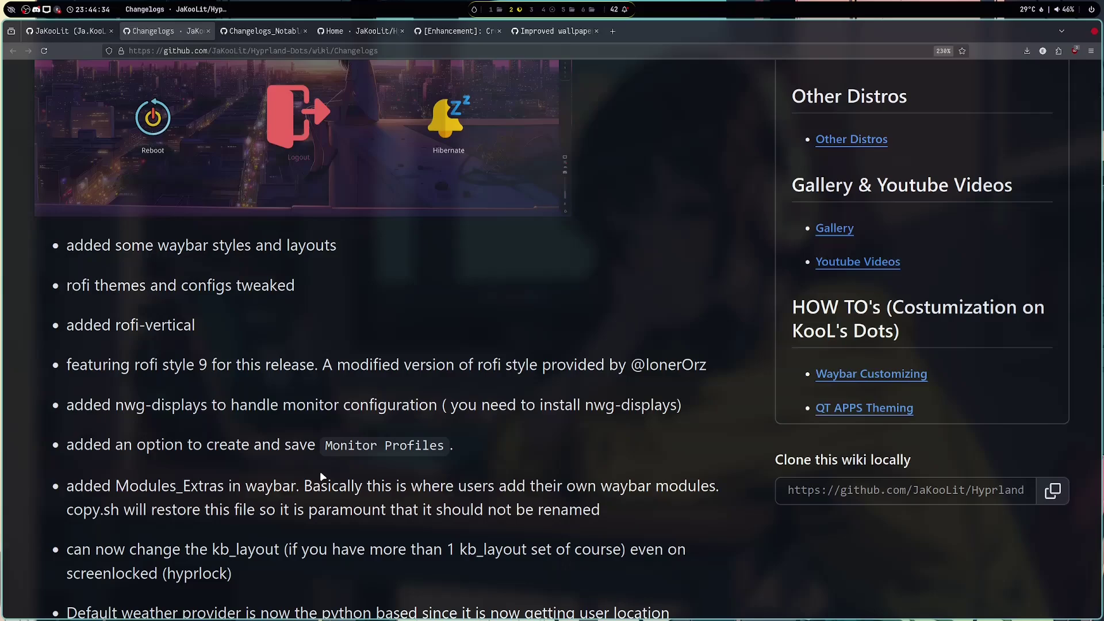
{"action": "left_click", "coordinate": [457, 31]}
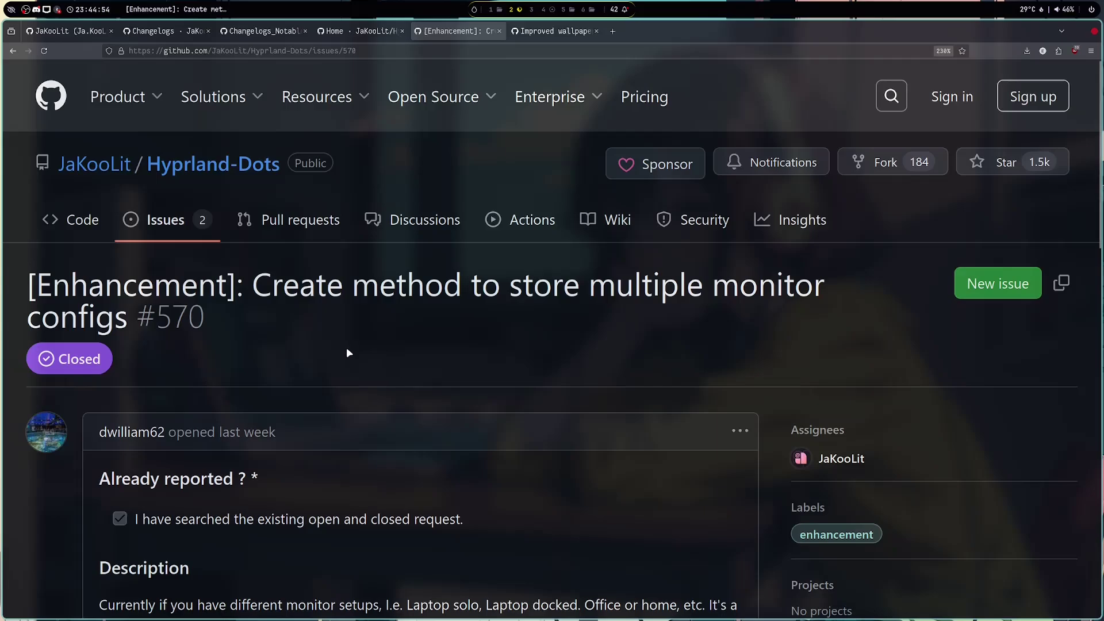
On workspace 3, launch Displays Settings (nwg-displays) from the launcher by searching 'nwg'
{"action": "key", "text": "super+3"}
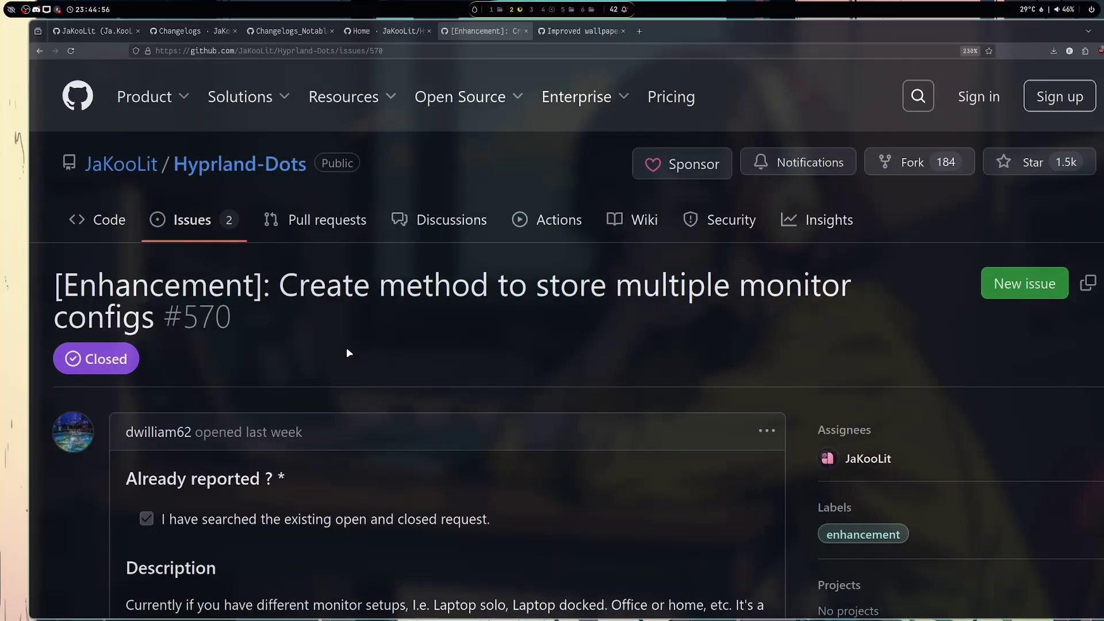
{"action": "key", "text": "super+d"}
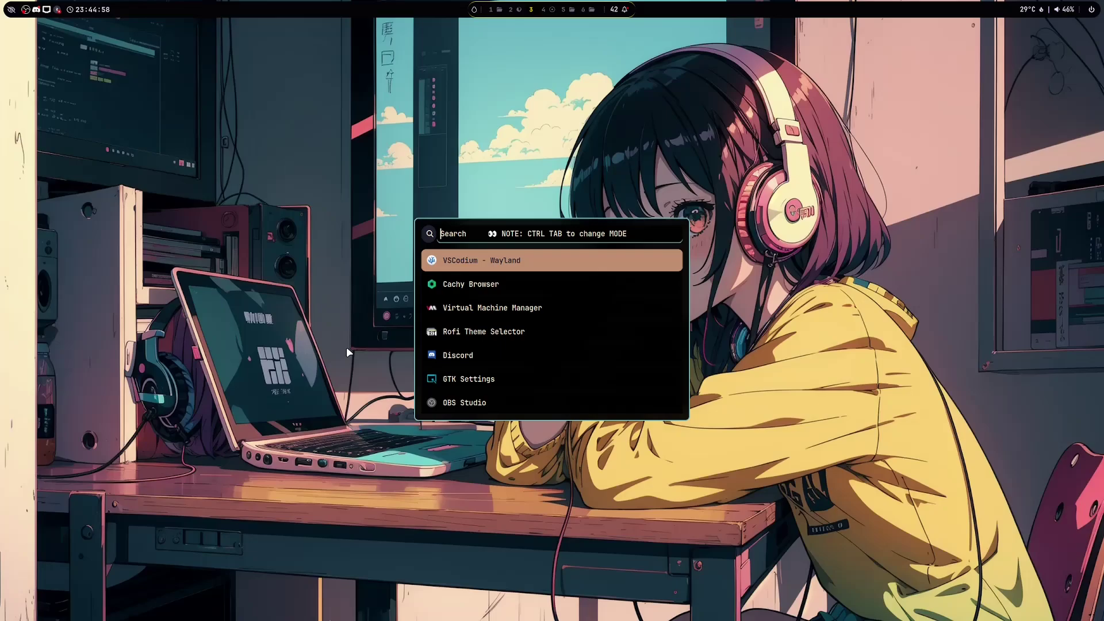
{"action": "type", "text": "nwg"}
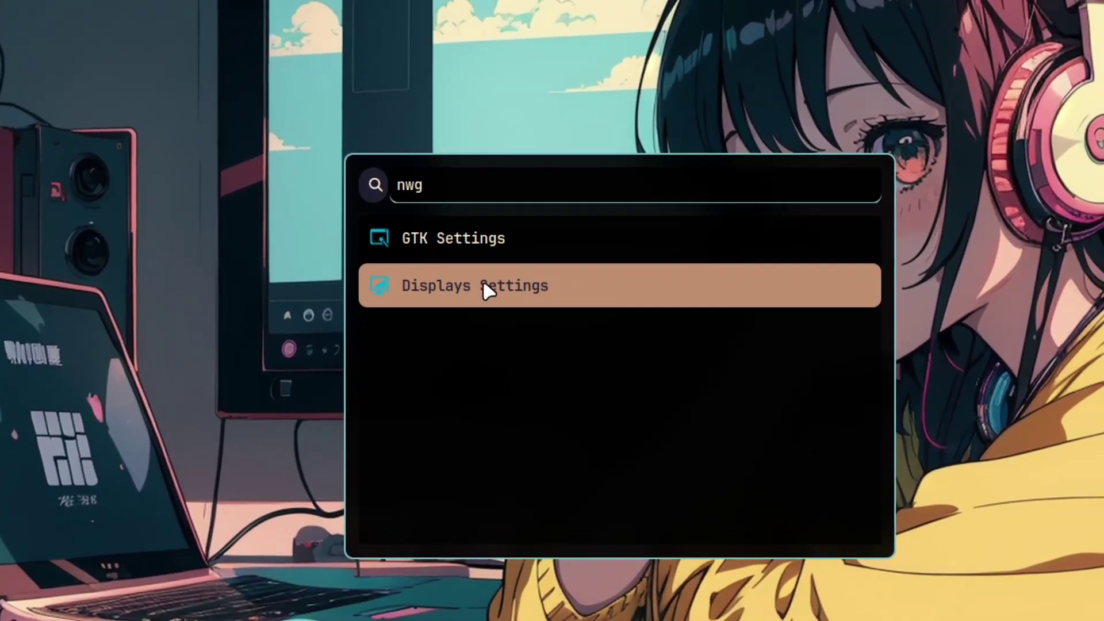
{"action": "left_click", "coordinate": [502, 270]}
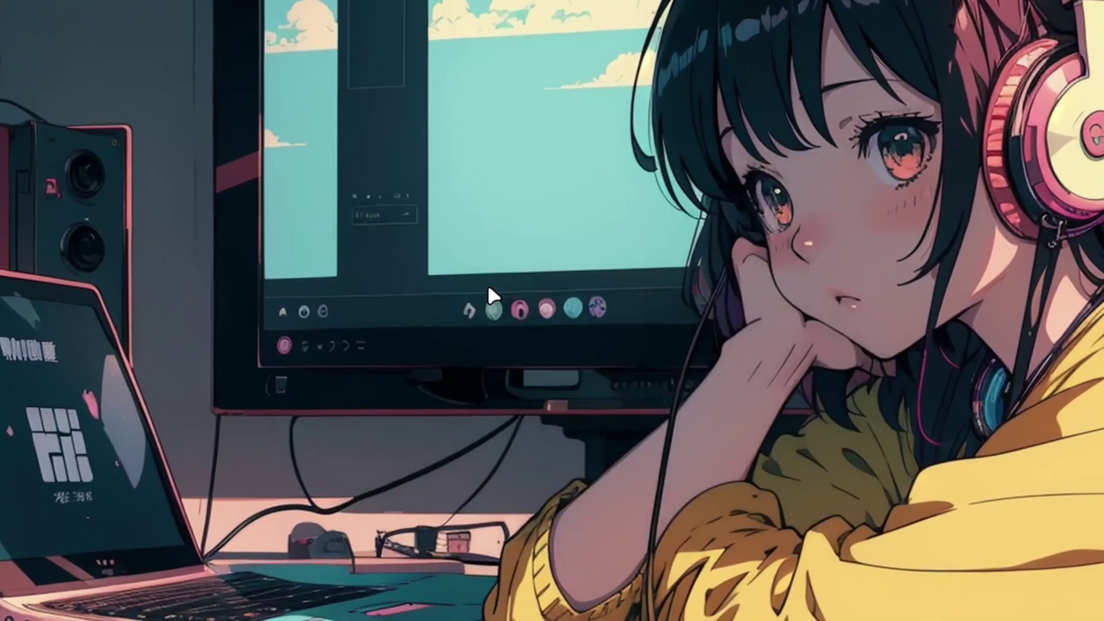
Through Configure Monitors in the KooL menu, set DP-1's scale to 1.25, apply, and keep it
{"action": "key", "text": "super+shift+e"}
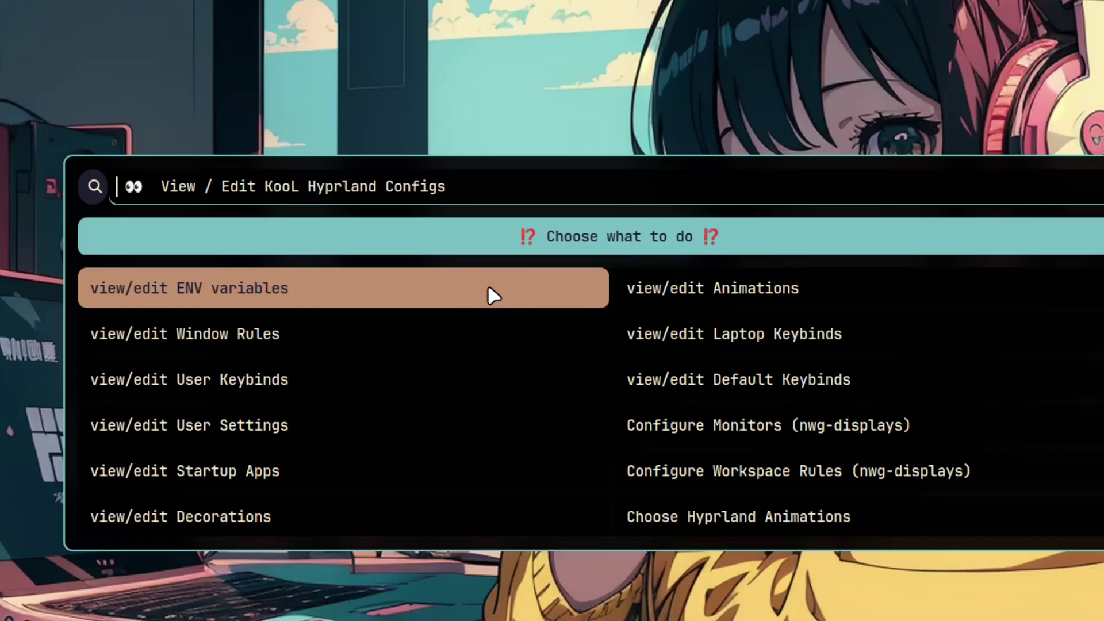
{"action": "key", "text": "Left"}
{"action": "key", "text": "Left"}
{"action": "key", "text": "Down"}
{"action": "key", "text": "Down"}
{"action": "key", "text": "Down"}
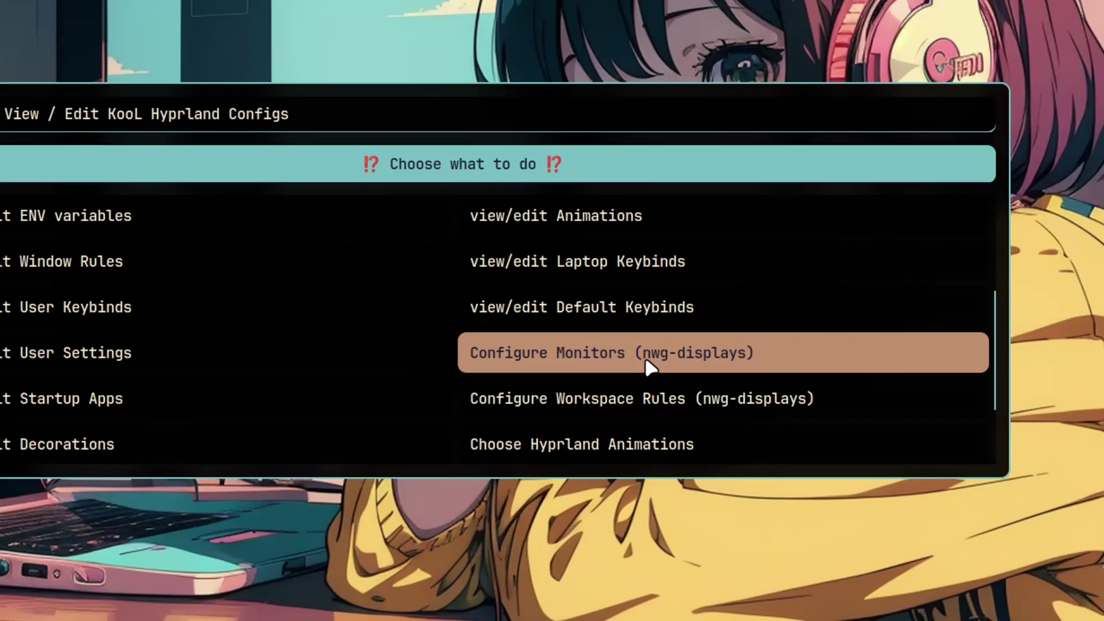
{"action": "left_click", "coordinate": [650, 367]}
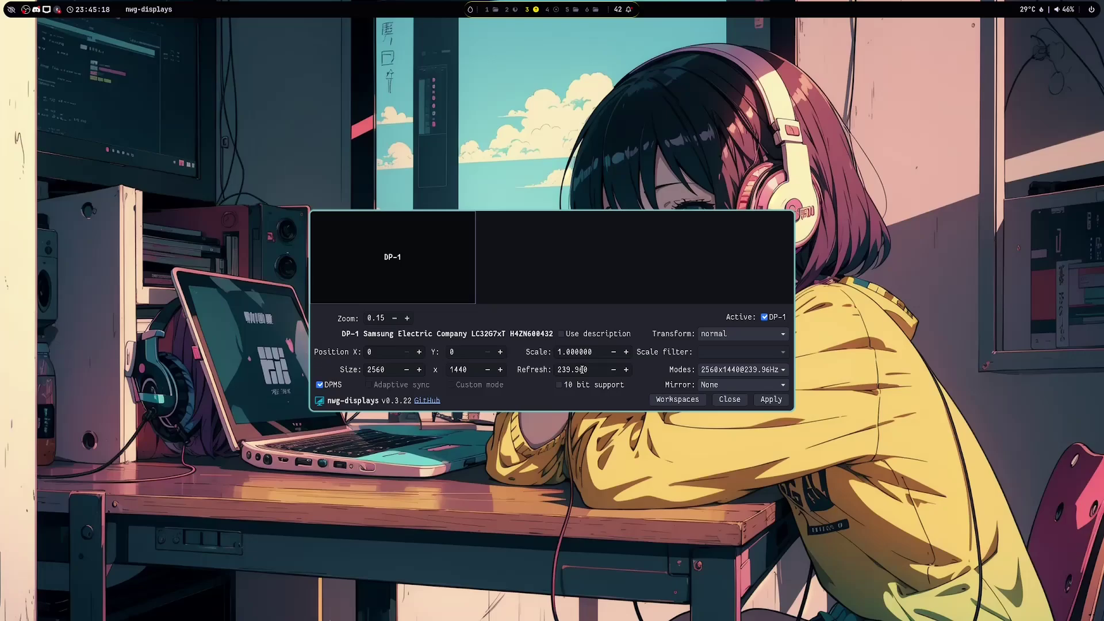
{"action": "left_click_drag", "start_coordinate": [575, 351], "coordinate": [568, 351]}
{"action": "type", "text": "25"}
{"action": "left_click", "coordinate": [771, 400]}
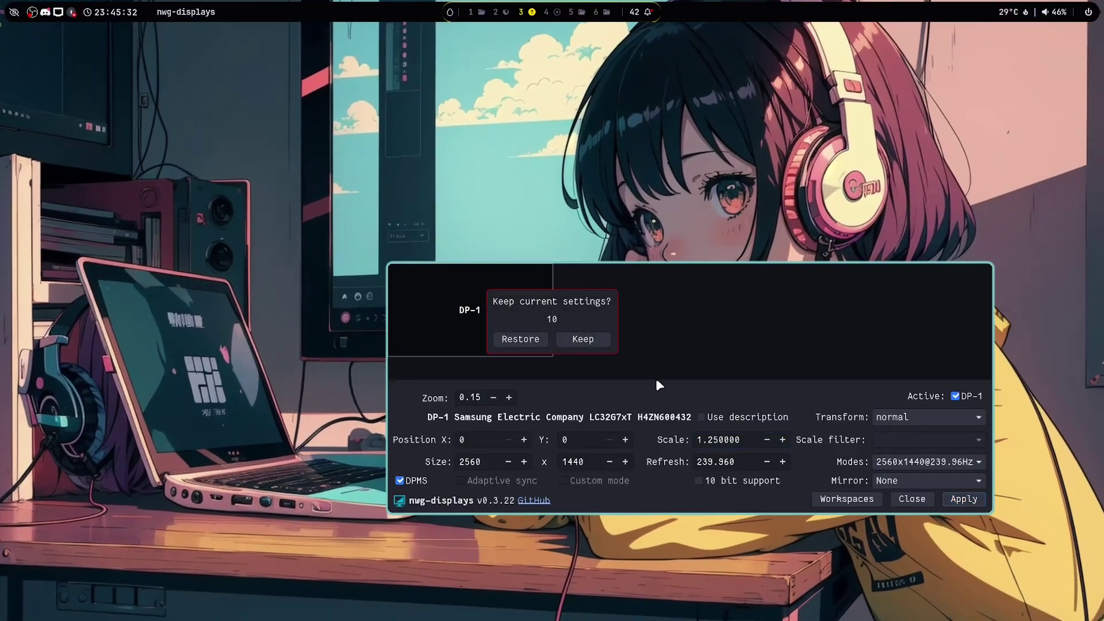
{"action": "left_click", "coordinate": [597, 338]}
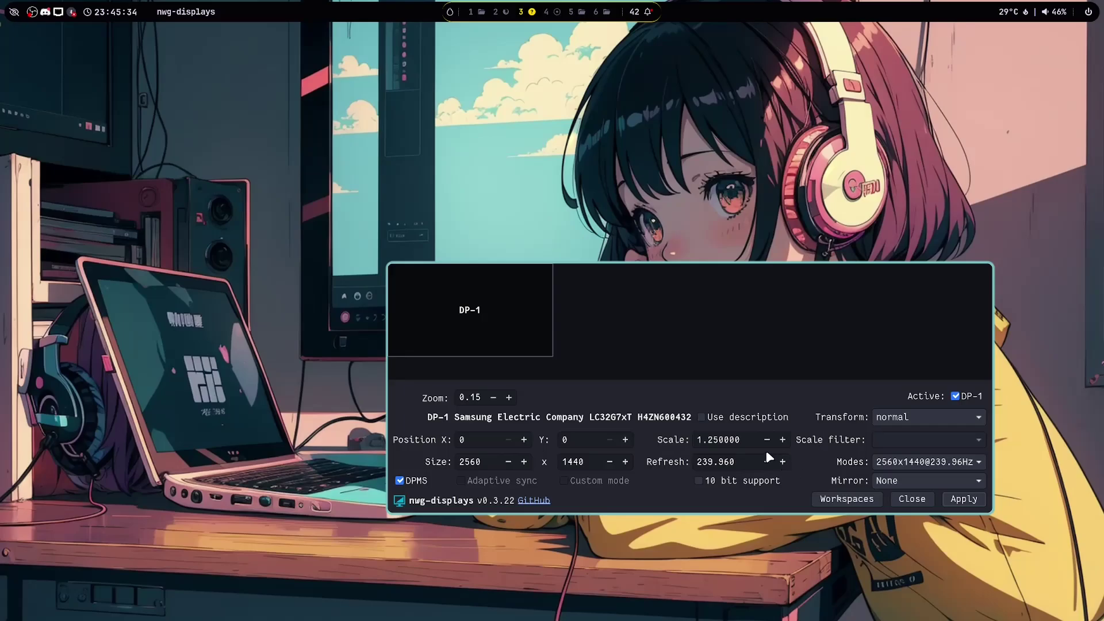
Close nwg-displays and open the ~/.config/hypr folder in Thunar
{"action": "left_click", "coordinate": [911, 498]}
{"action": "key", "text": "super+e"}
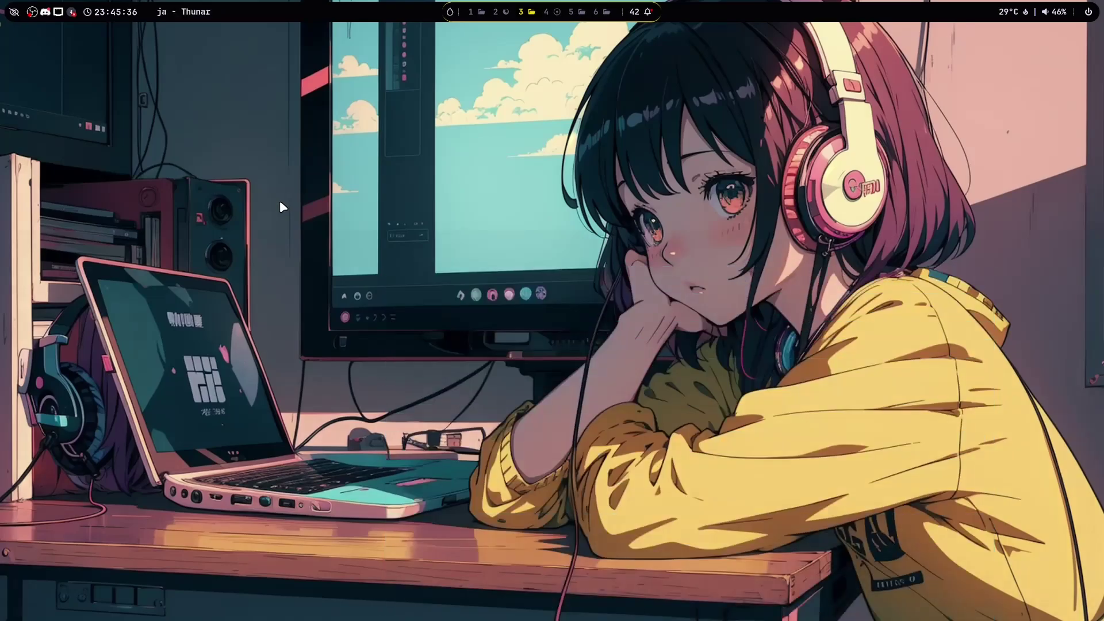
{"action": "double_click", "coordinate": [704, 129]}
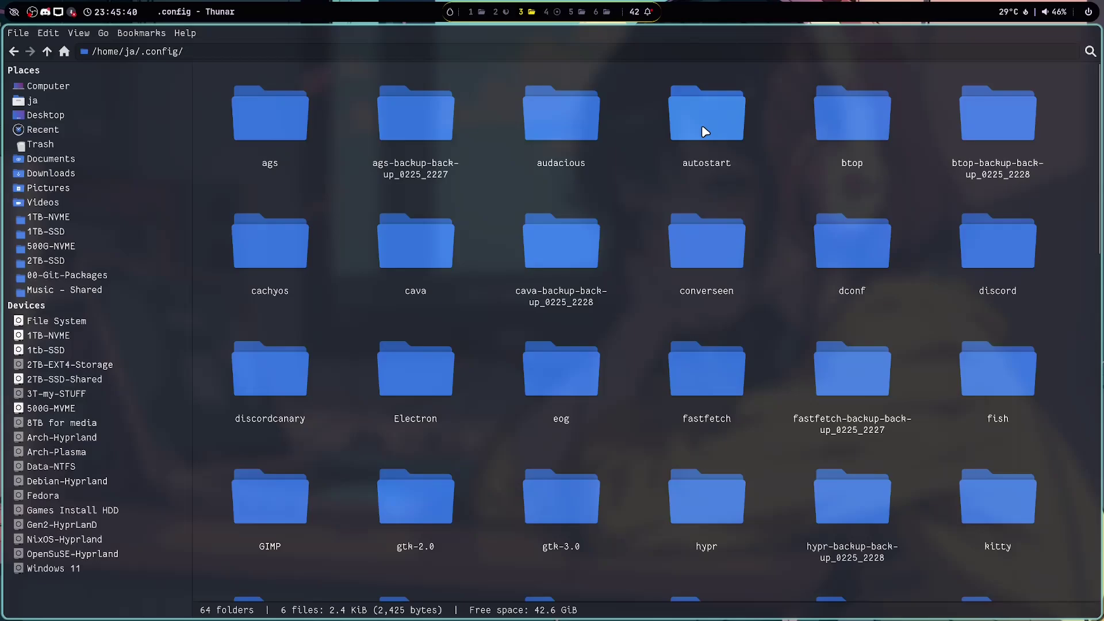
{"action": "scroll", "coordinate": [715, 240], "scroll_direction": "down", "scroll_amount": 3}
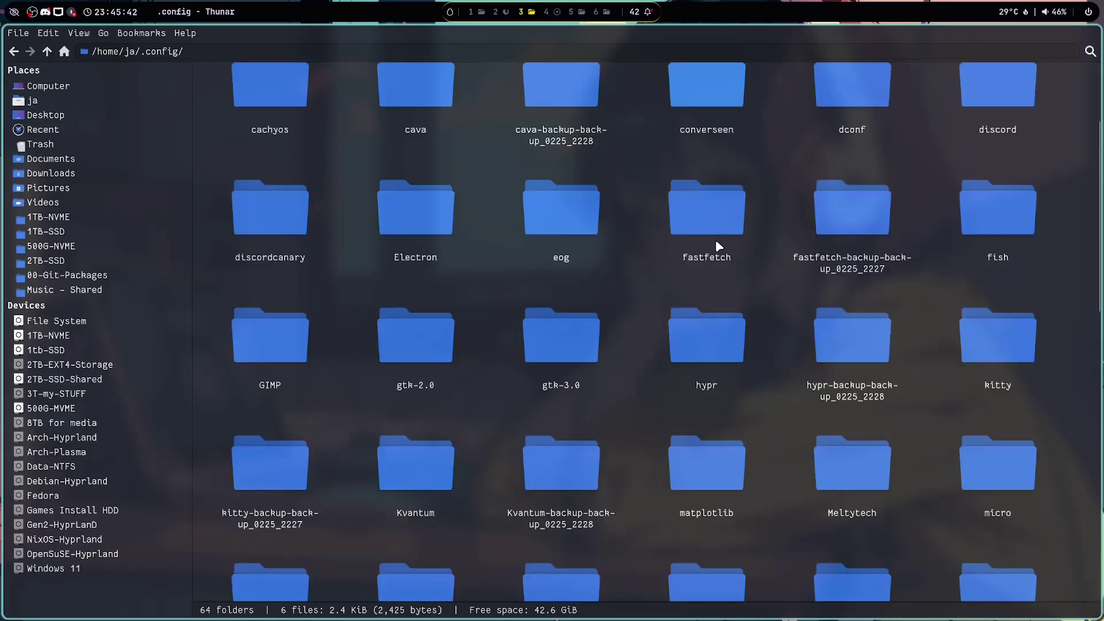
{"action": "double_click", "coordinate": [707, 363]}
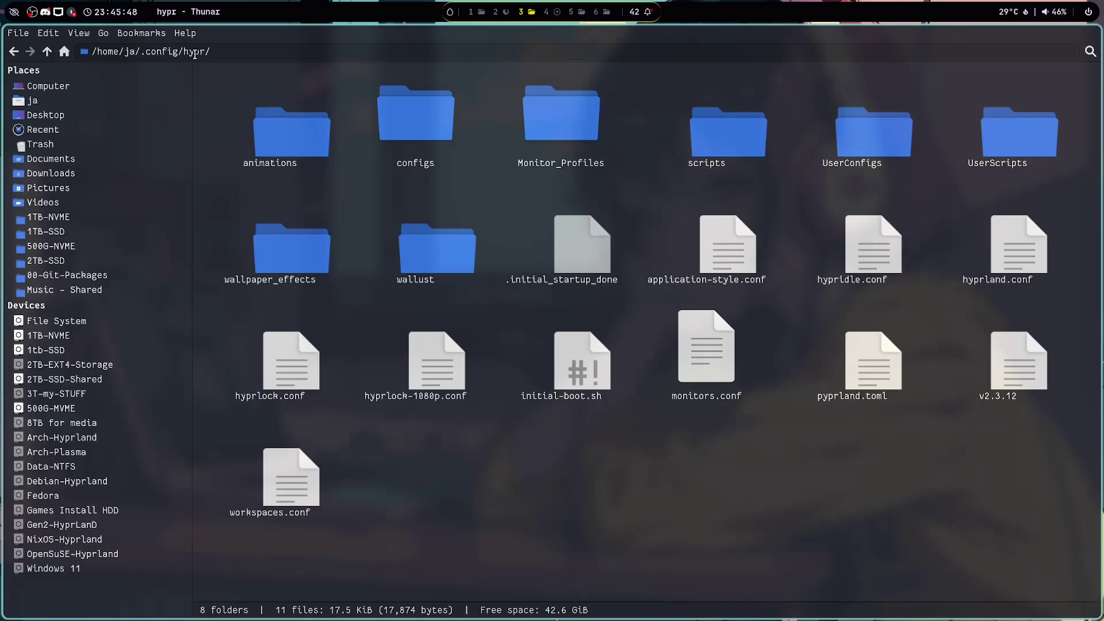
Copy monitors.conf and paste it into the Monitor_Profiles folder
{"action": "right_click", "coordinate": [695, 393]}
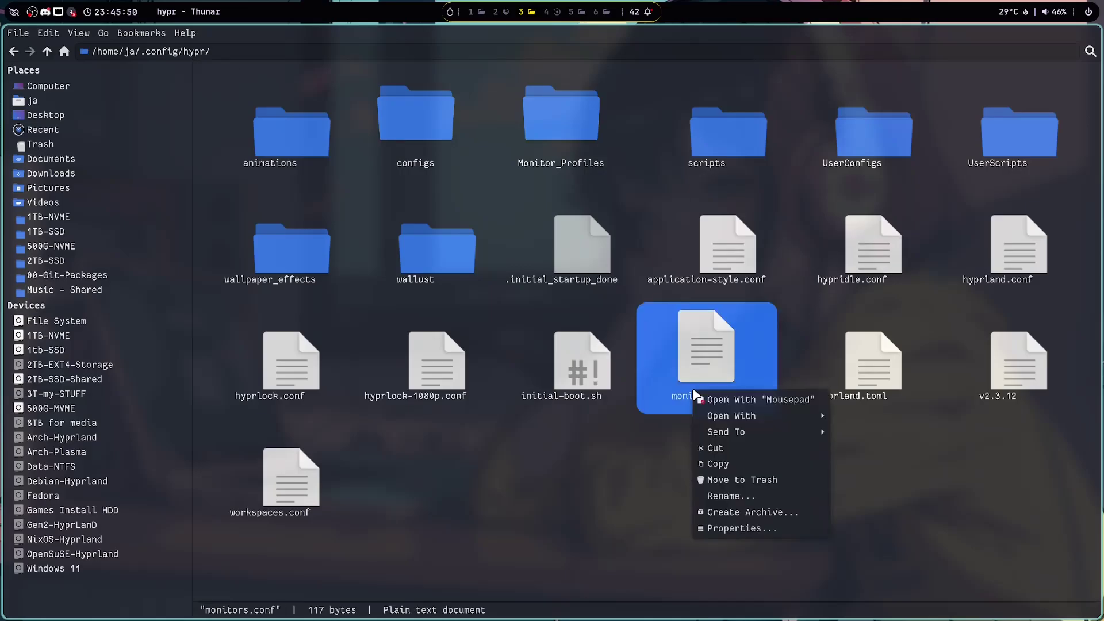
{"action": "left_click", "coordinate": [716, 465]}
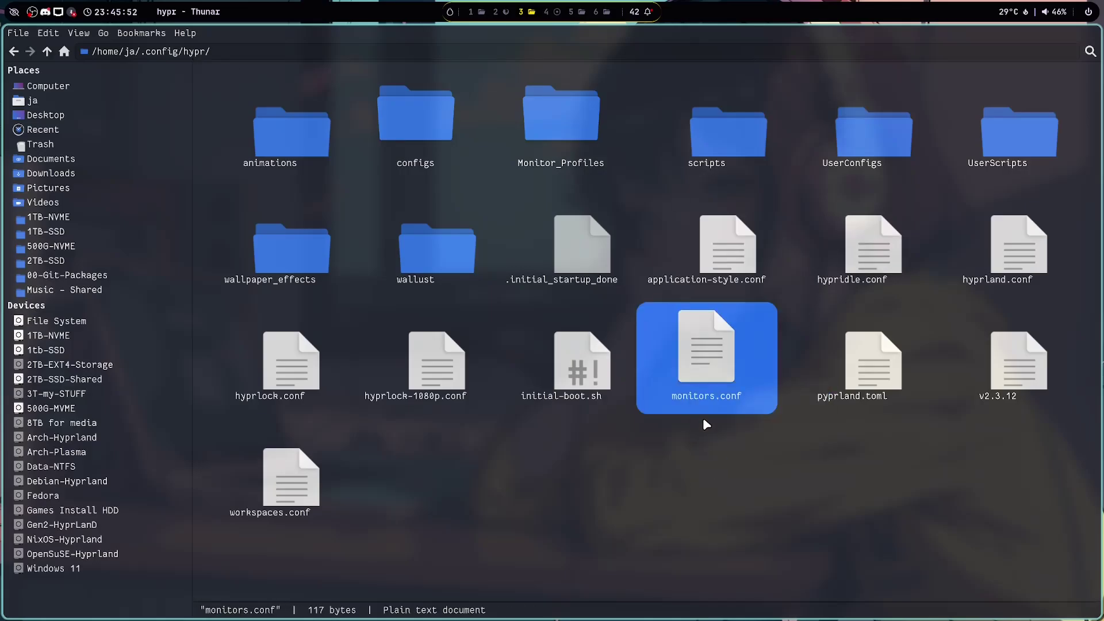
{"action": "double_click", "coordinate": [542, 124]}
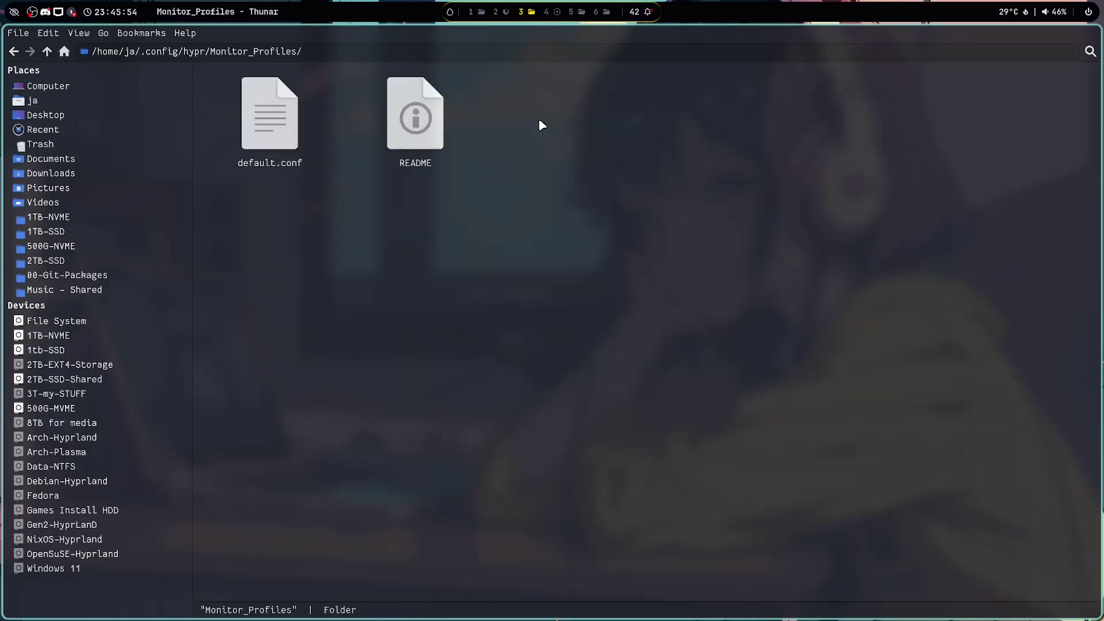
{"action": "right_click", "coordinate": [350, 328]}
{"action": "left_click", "coordinate": [372, 364]}
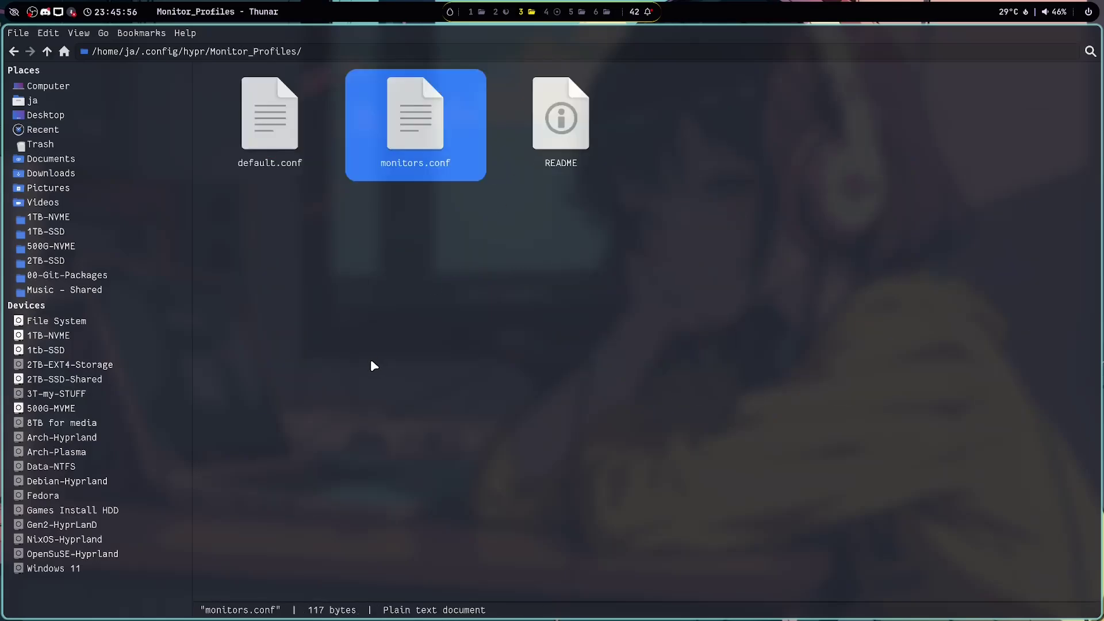
Rename the pasted copy to 1.25.conf and close Thunar
{"action": "key", "text": "F2"}
{"action": "type", "text": "1"}
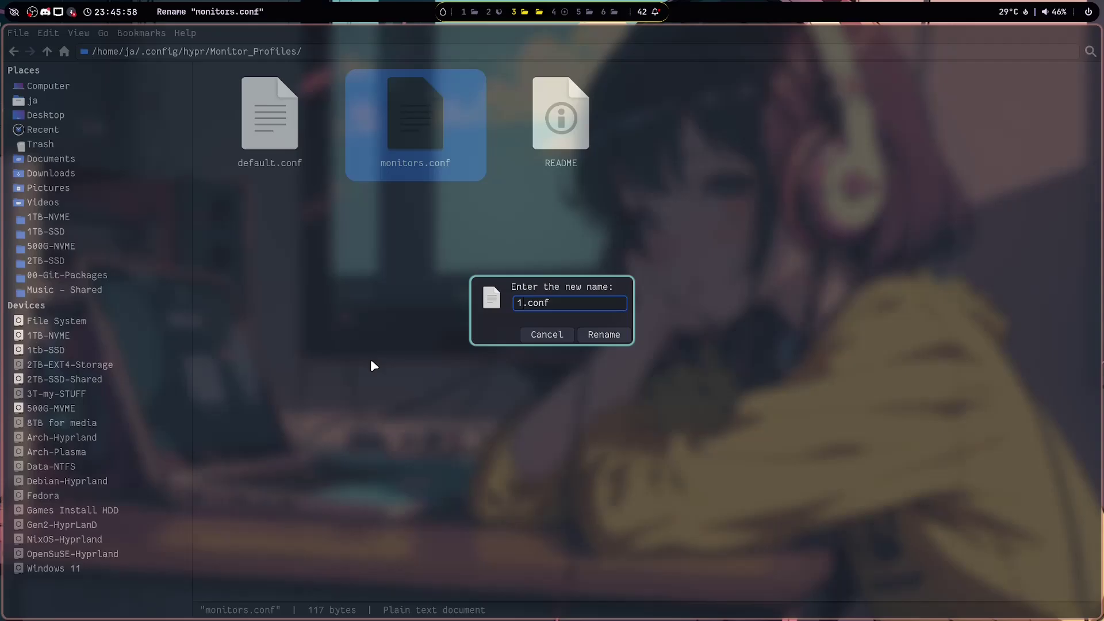
{"action": "type", "text": ".25"}
{"action": "key", "text": "Return"}
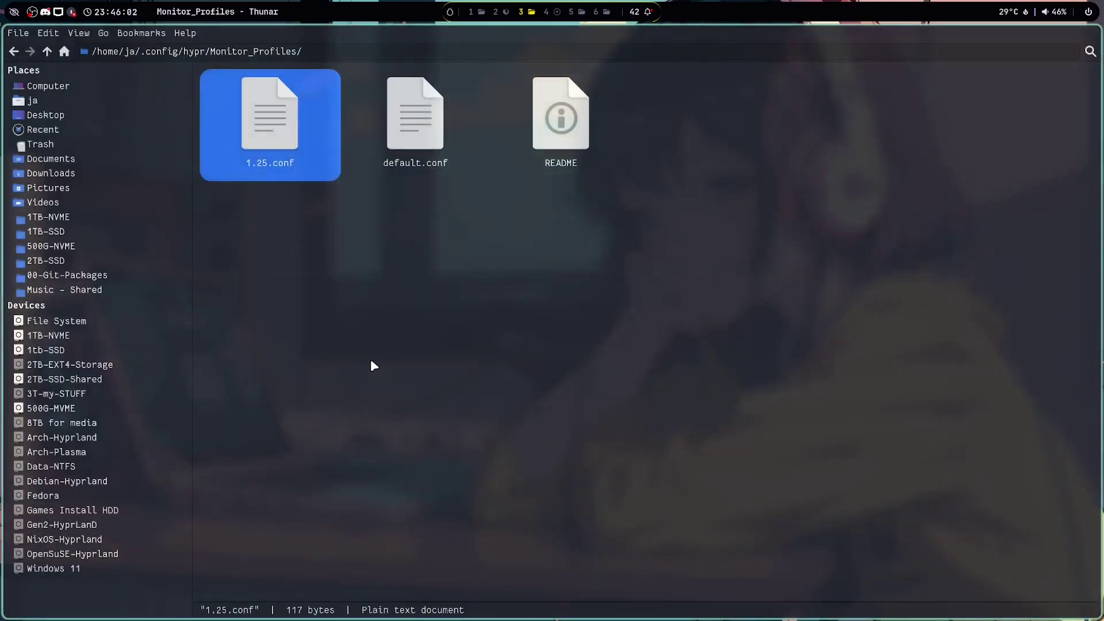
{"action": "key", "text": "super+q"}
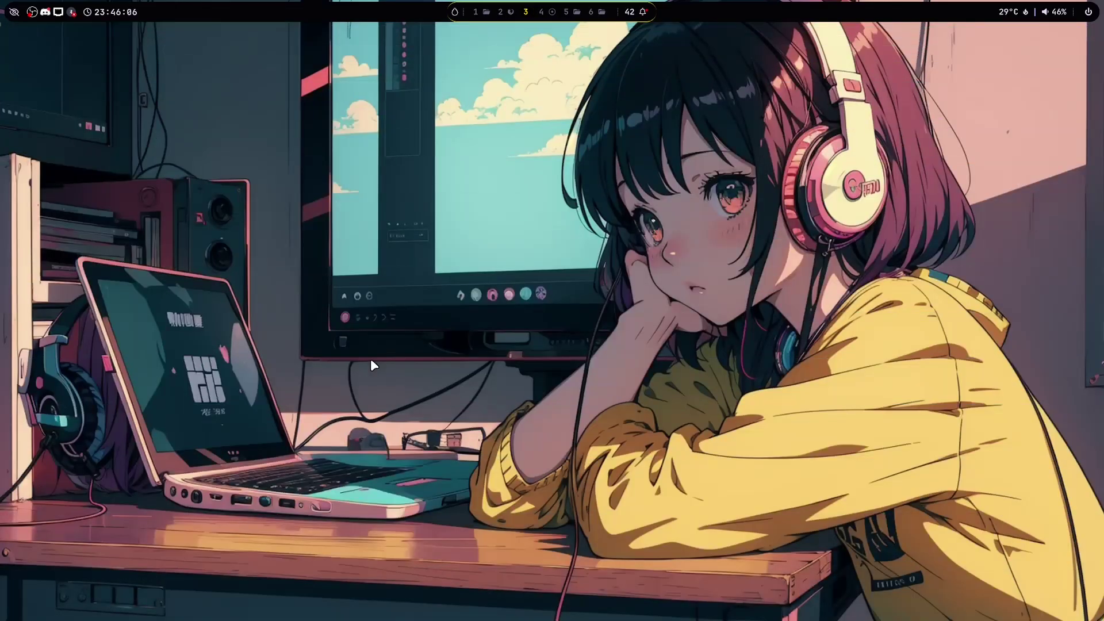
Load the default monitor profile from Choose Monitor Profiles in the Super+Shift+E menu
{"action": "key", "text": "super+shift+e"}
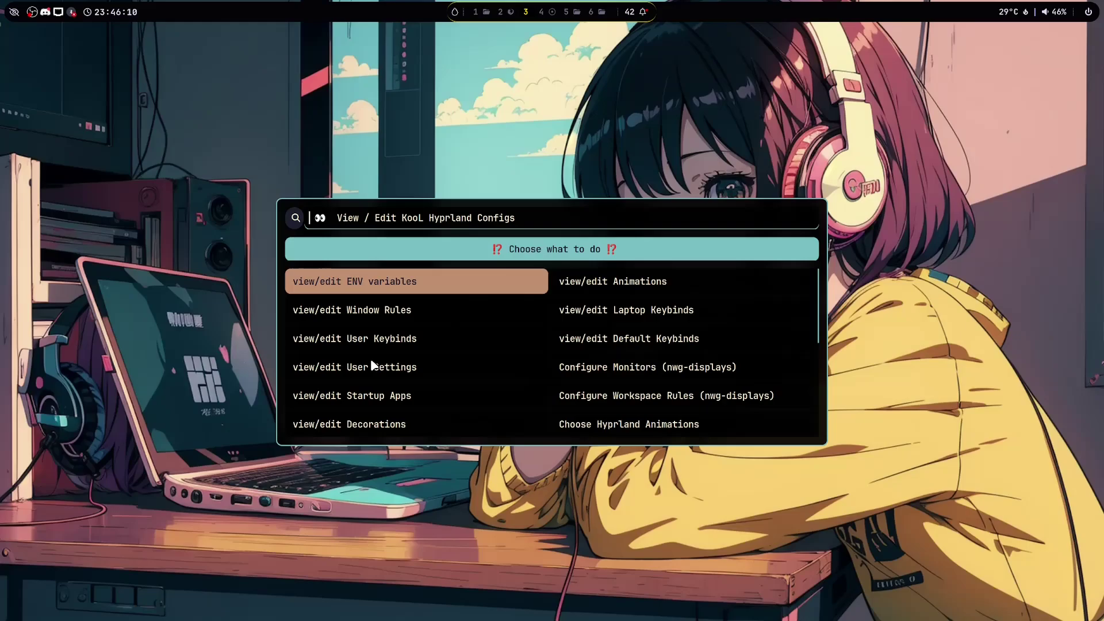
{"action": "scroll", "coordinate": [371, 358], "scroll_direction": "down", "scroll_amount": 12}
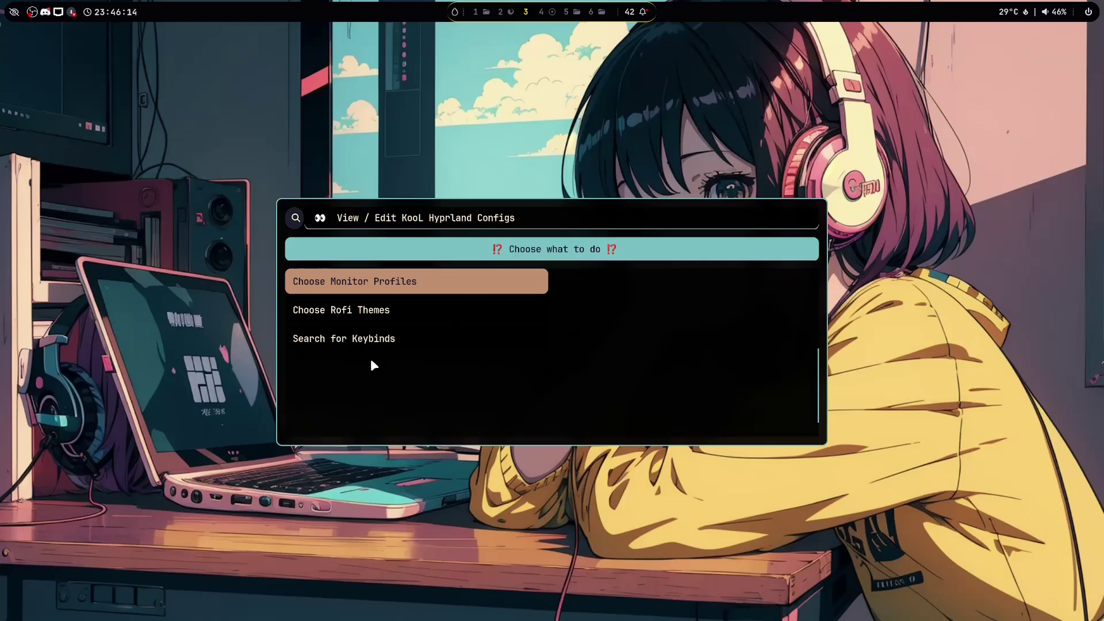
{"action": "scroll", "coordinate": [371, 357], "scroll_direction": "up", "scroll_amount": 1}
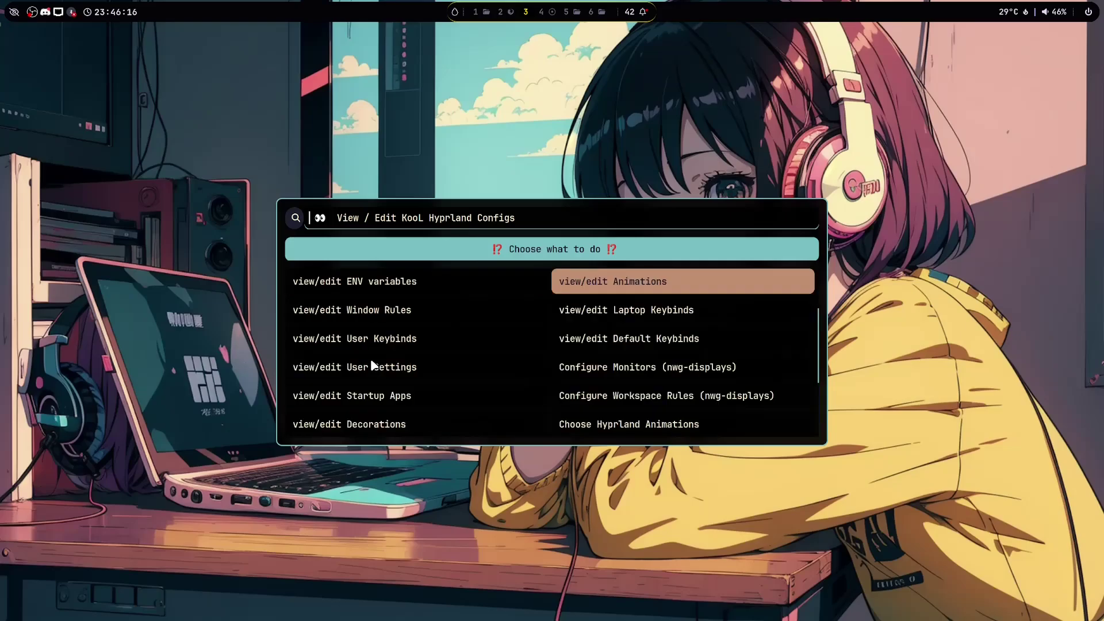
{"action": "scroll", "coordinate": [370, 364], "scroll_direction": "down", "scroll_amount": 1}
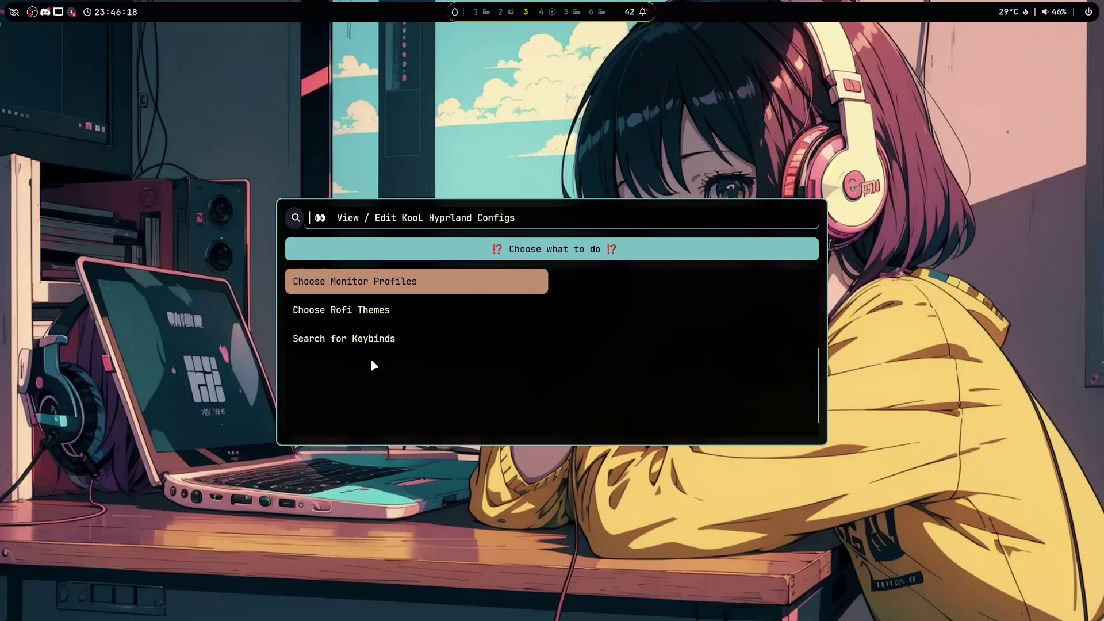
{"action": "key", "text": "Return"}
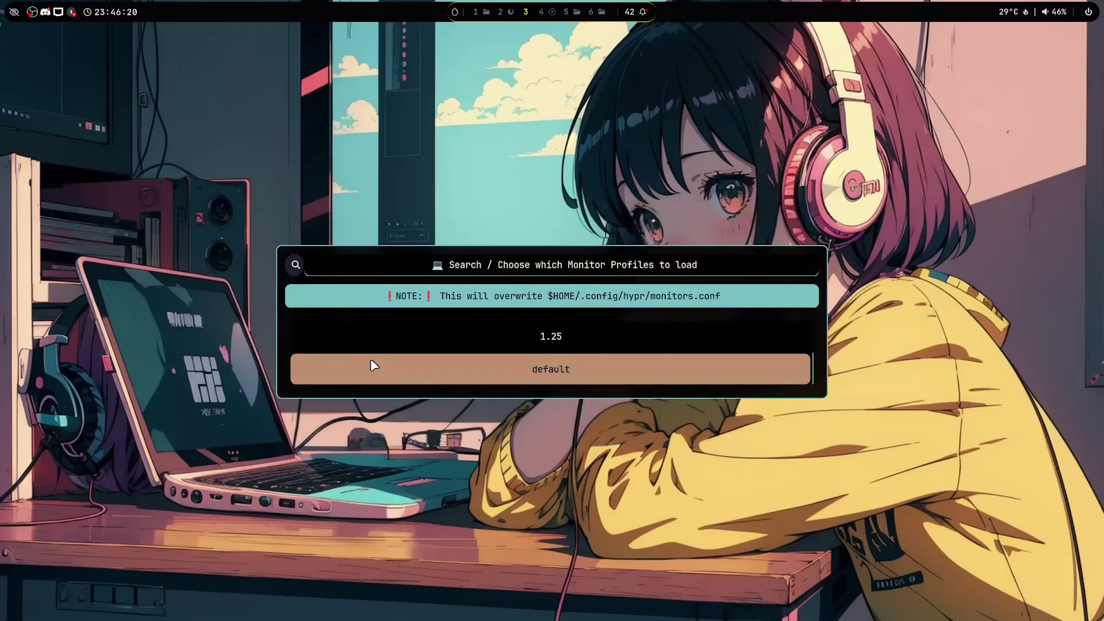
{"action": "key", "text": "Return"}
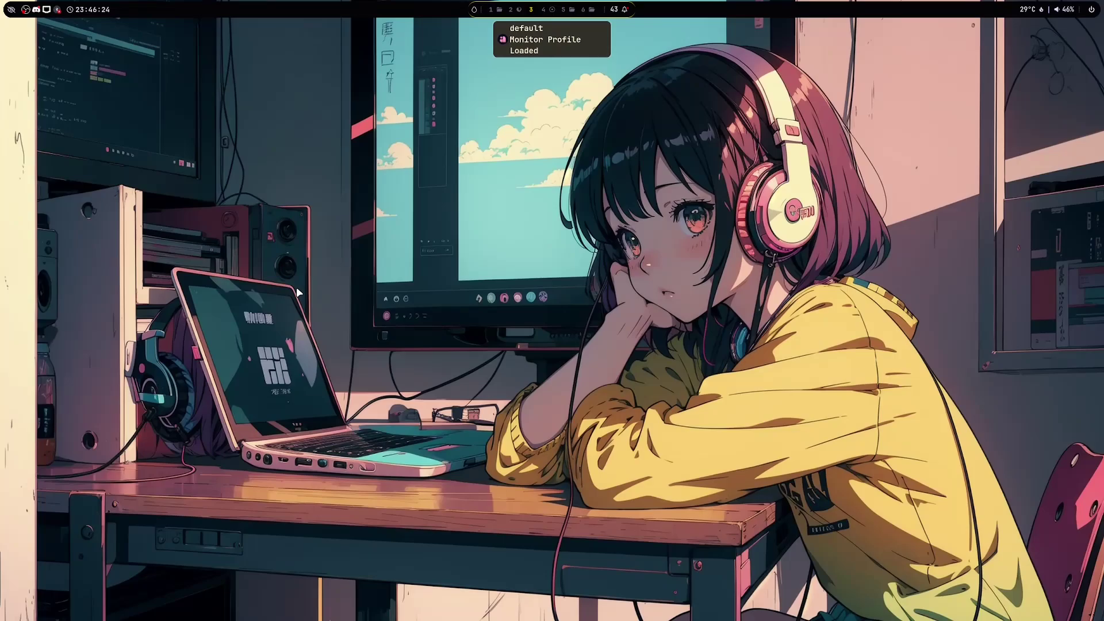
Reopen the menu and load the 1.25 monitor profile
{"action": "key", "text": "super+shift+e"}
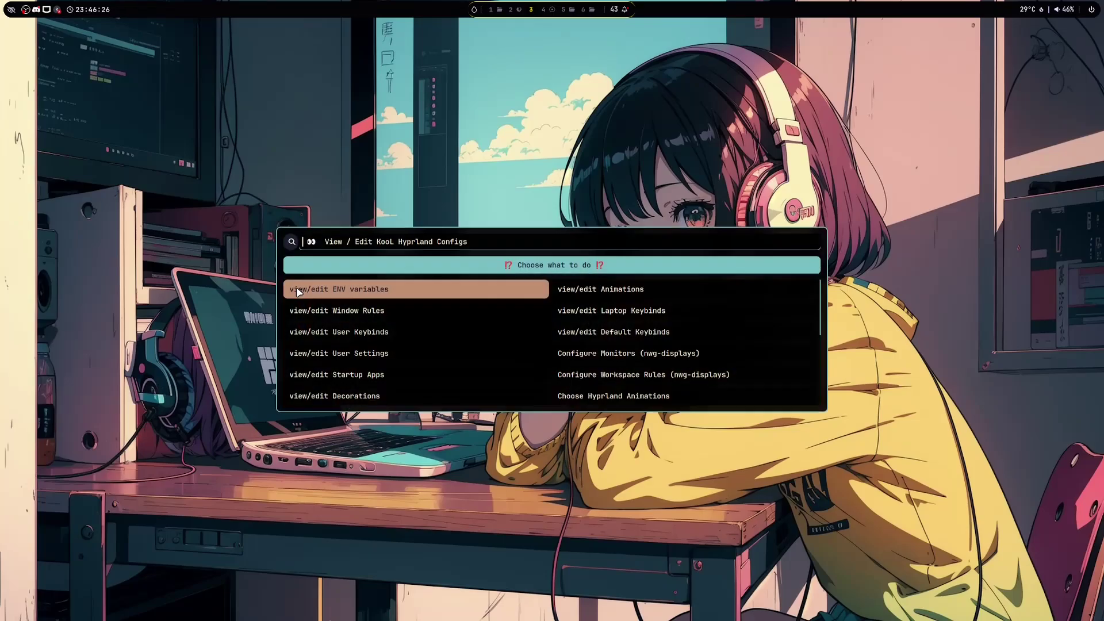
{"action": "key", "text": "Right"}
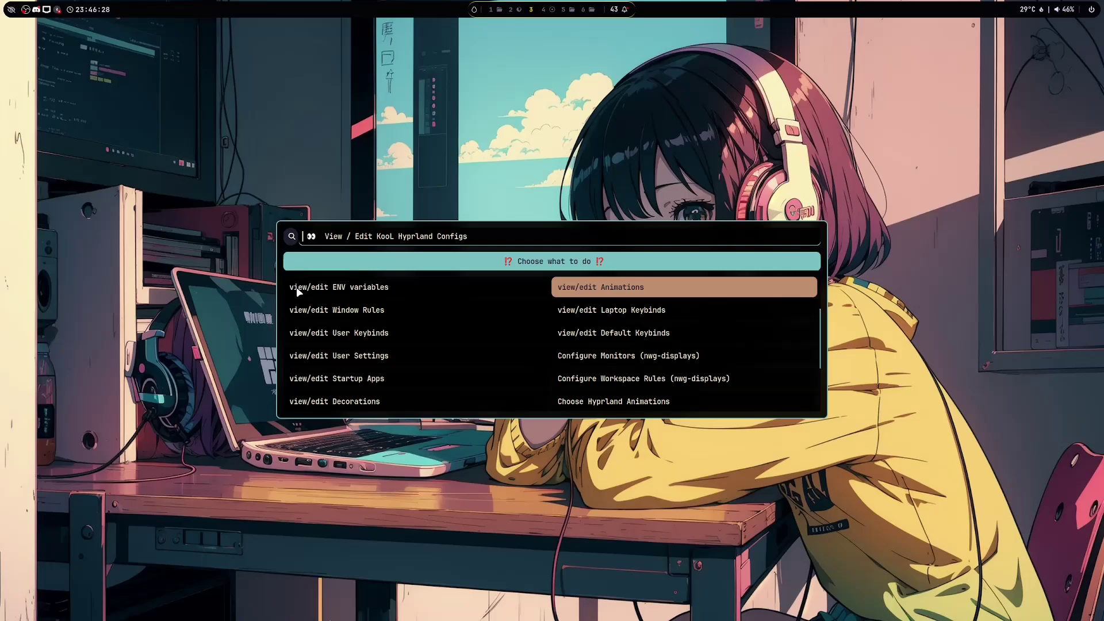
{"action": "key", "text": "Right"}
{"action": "key", "text": "Return"}
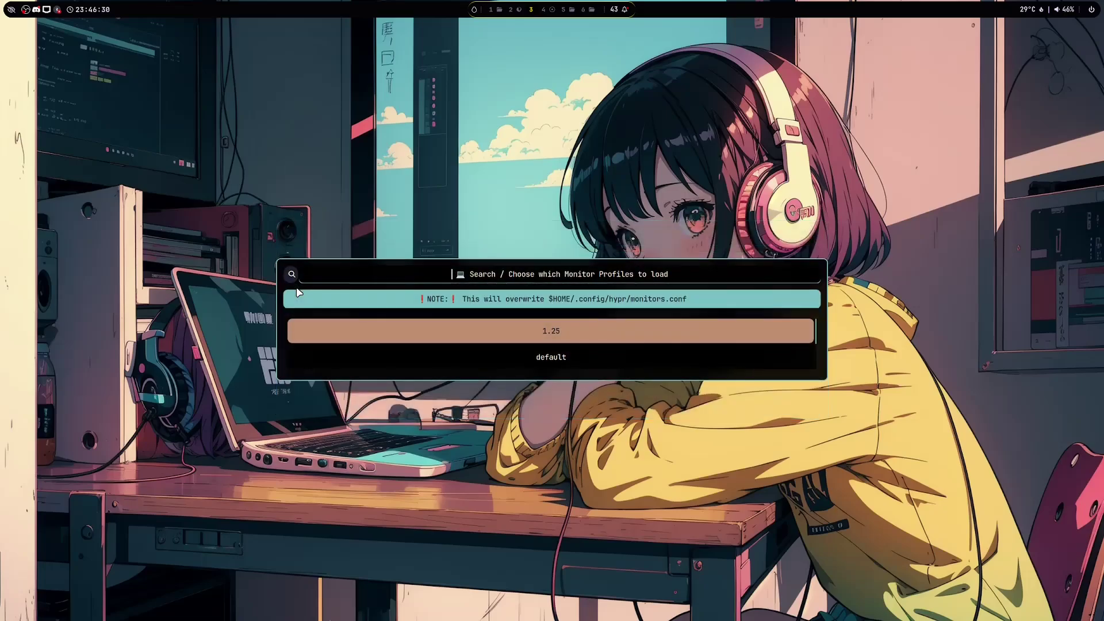
{"action": "key", "text": "Return"}
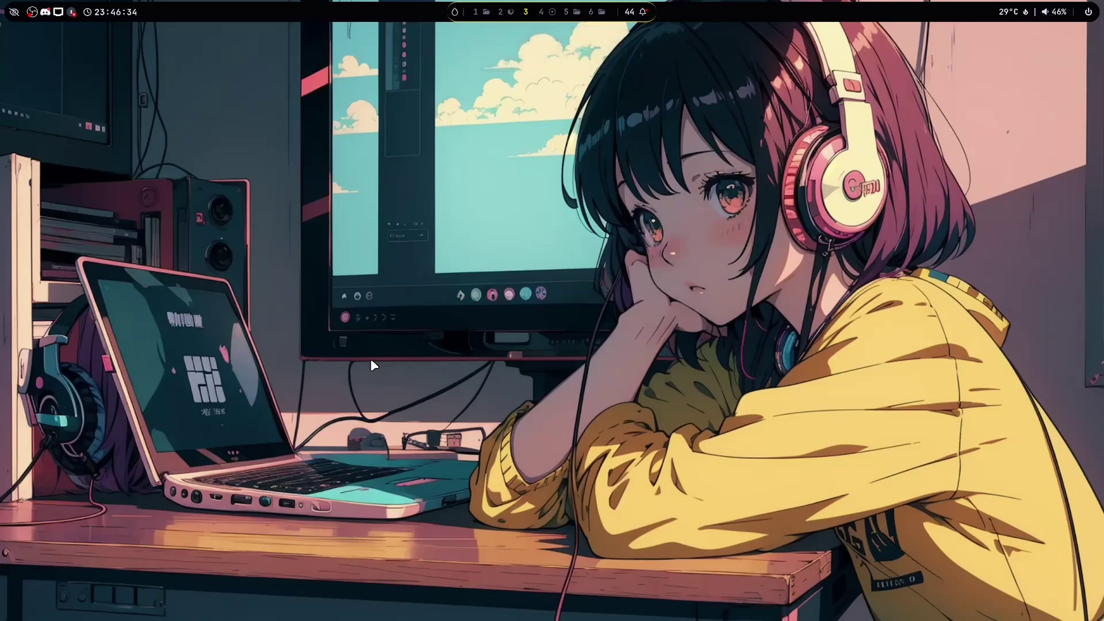
Open ~/.config/hypr/Monitor_Profiles in Thunar, showing 1.25.conf and default.conf
{"action": "key", "text": "super+e"}
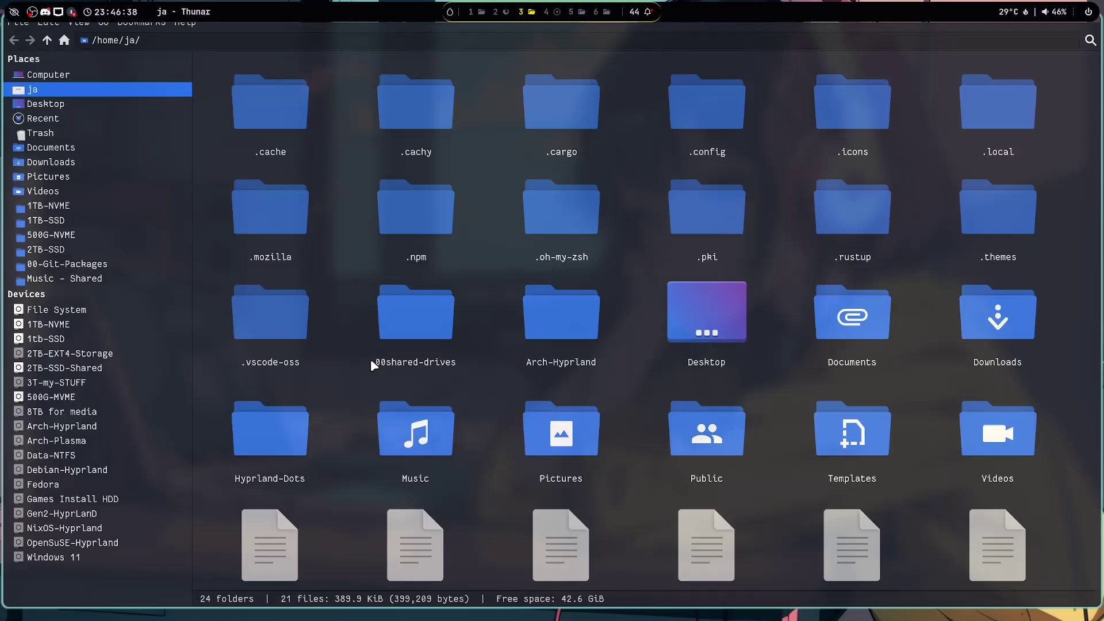
{"action": "double_click", "coordinate": [727, 117]}
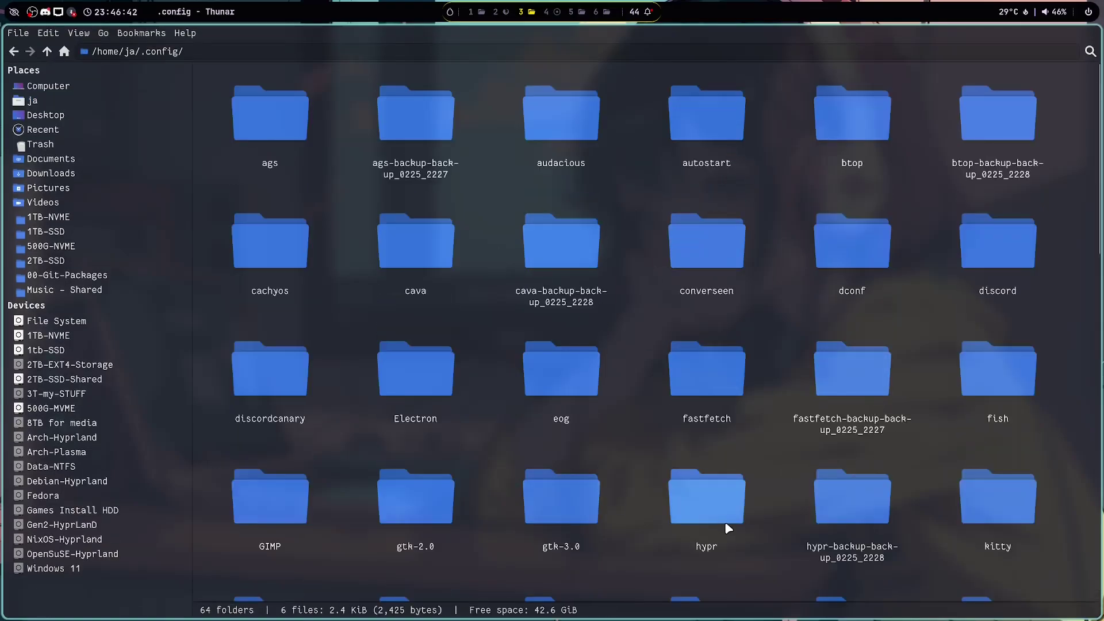
{"action": "double_click", "coordinate": [713, 506]}
{"action": "double_click", "coordinate": [575, 114]}
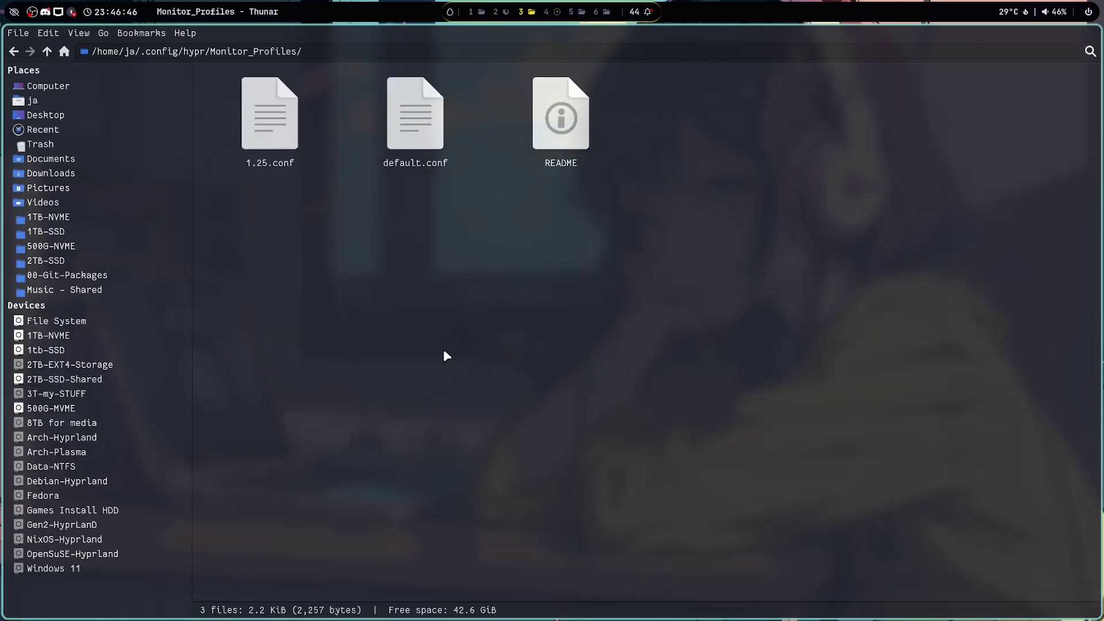
Load the default monitor profile from the Super+Shift+E quick settings menu
{"action": "key", "text": "super+shift+e"}
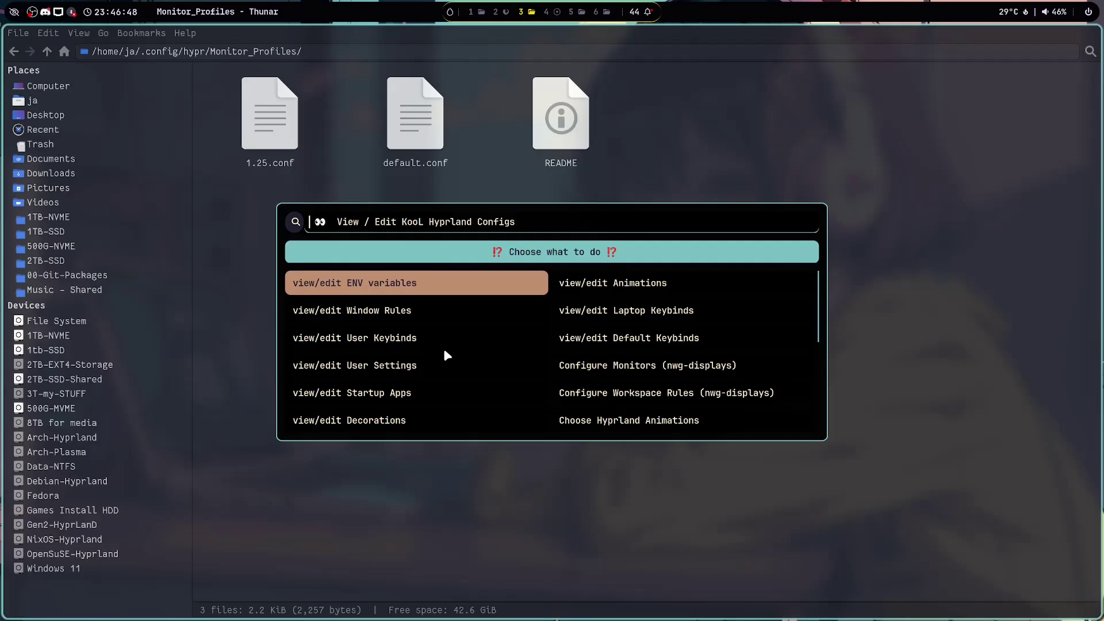
{"action": "key", "text": "Up"}
{"action": "key", "text": "Up"}
{"action": "key", "text": "Up"}
{"action": "key", "text": "Return"}
{"action": "key", "text": "Down"}
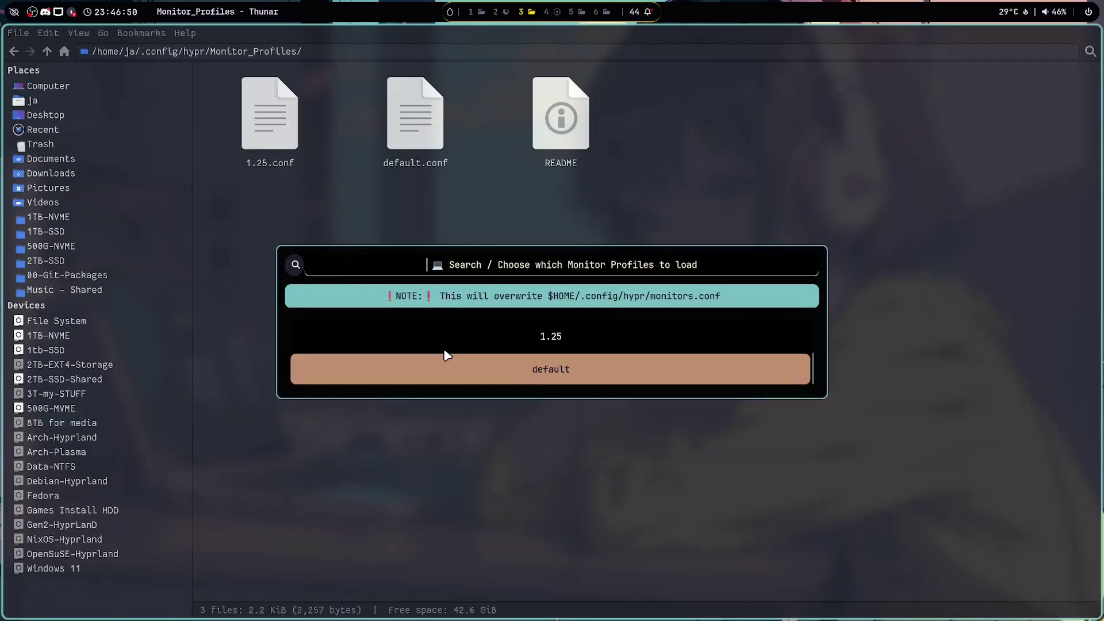
{"action": "key", "text": "Return"}
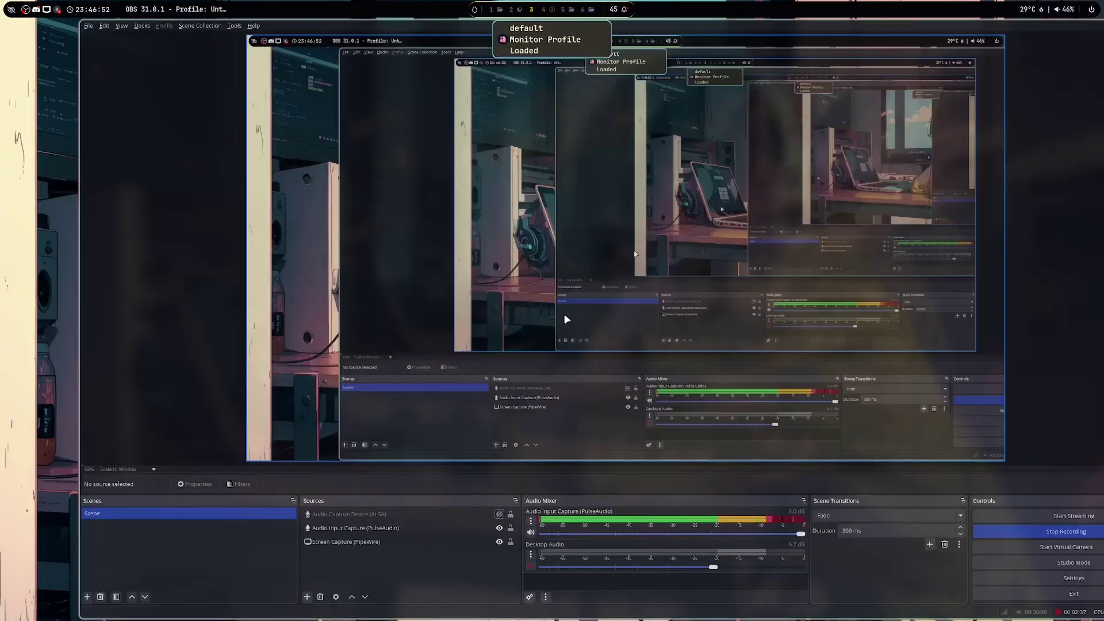
{"action": "key", "text": "super+a"}
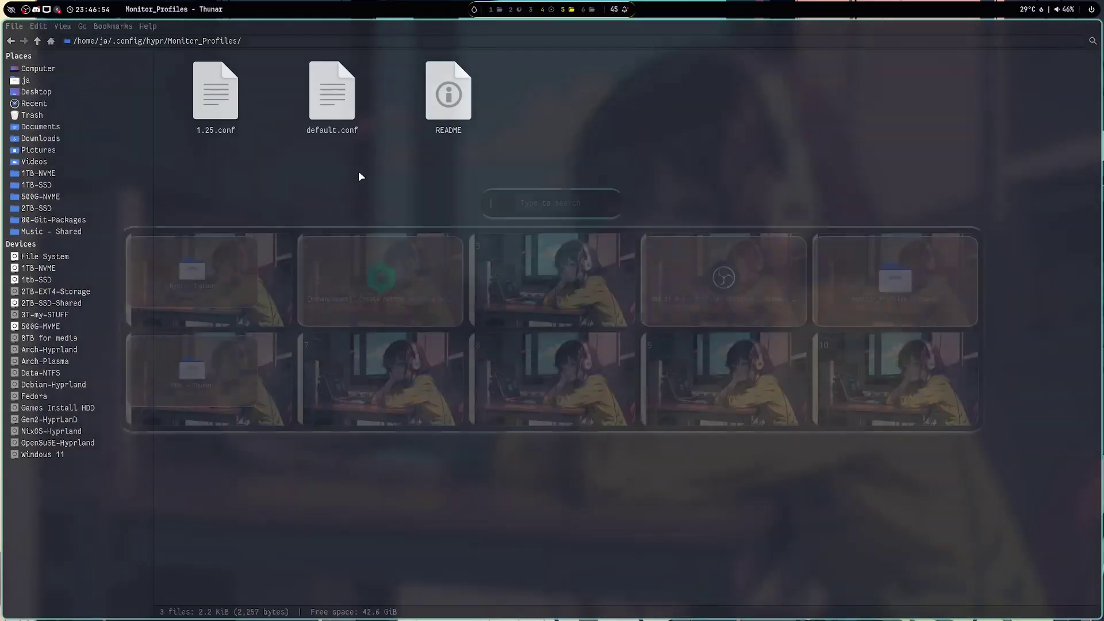
Switch to the GitHub workspace and scroll through the Changelogs wiki page
{"action": "left_click", "coordinate": [339, 295]}
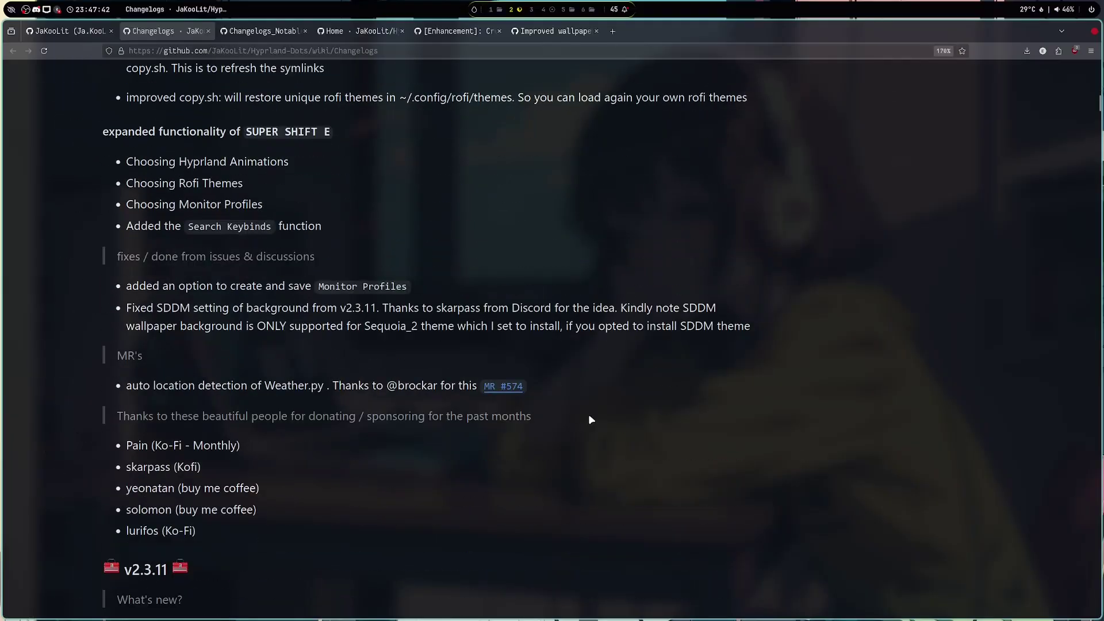
{"action": "scroll", "coordinate": [588, 420], "scroll_direction": "up", "scroll_amount": 15}
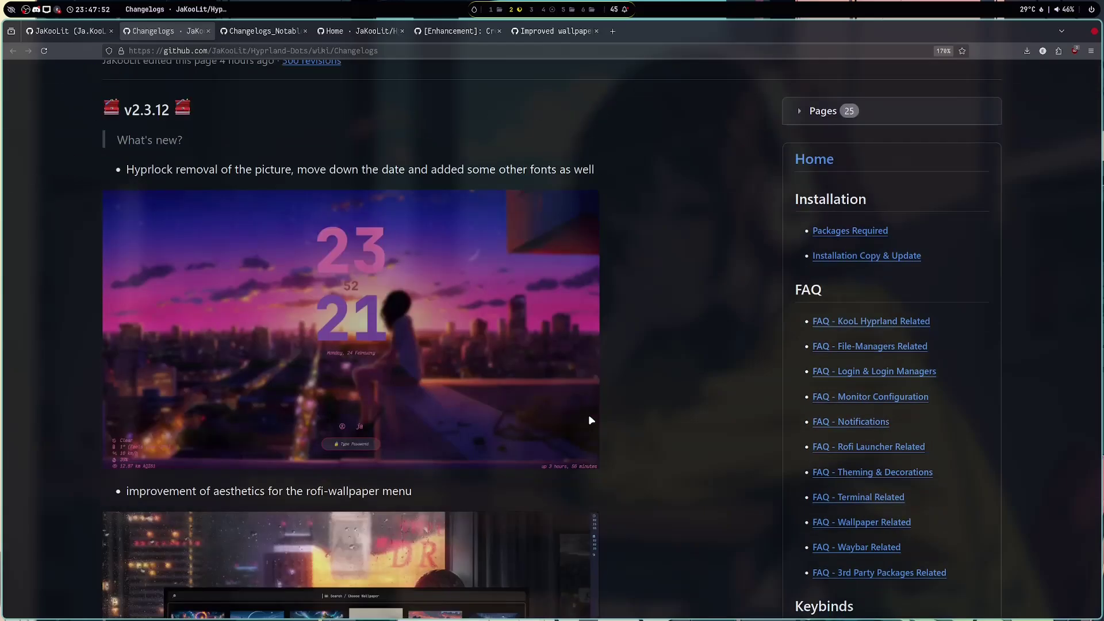
{"action": "scroll", "coordinate": [590, 419], "scroll_direction": "up", "scroll_amount": 4}
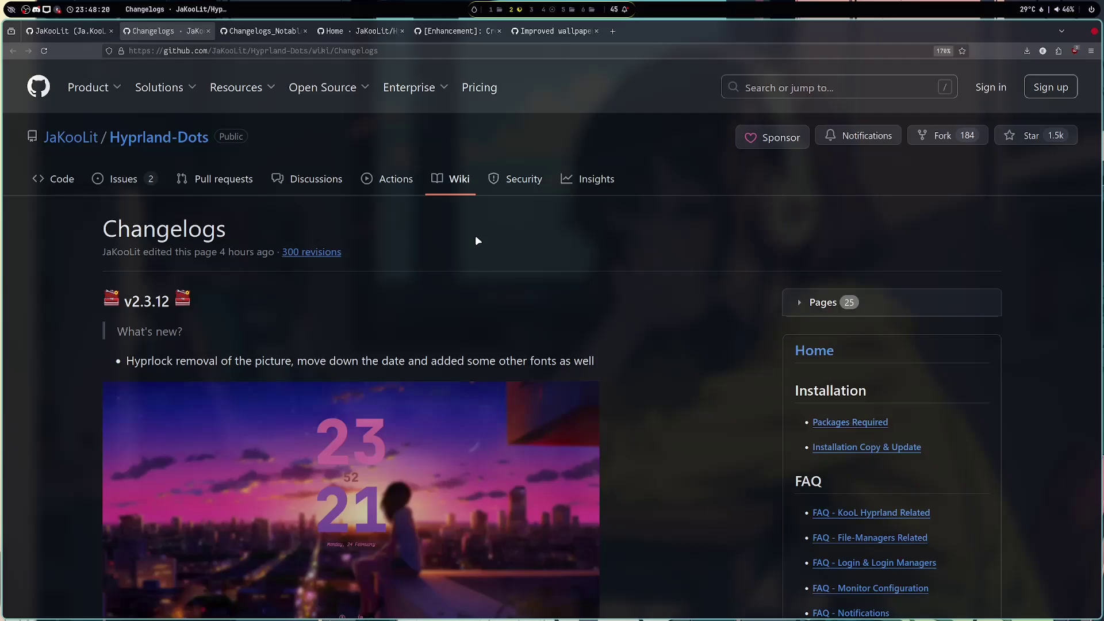
{"action": "scroll", "coordinate": [581, 150], "scroll_direction": "down", "scroll_amount": 2}
{"action": "scroll", "coordinate": [581, 153], "scroll_direction": "up", "scroll_amount": 2}
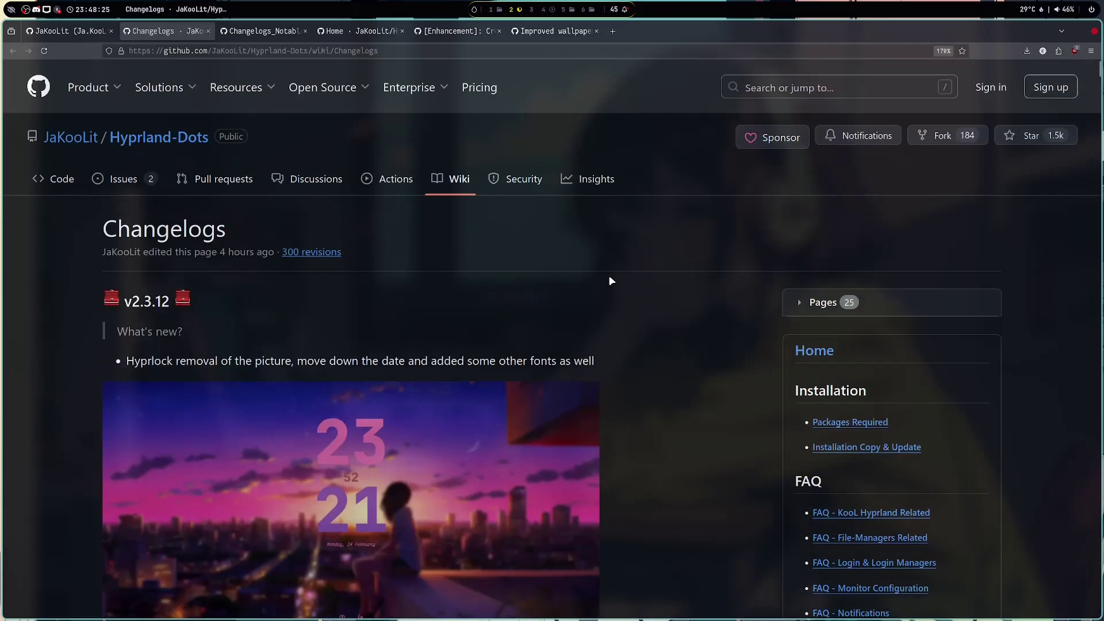
Open the Hyprland-Dots repository, zoom out to 130%, and read the README down to the Debian/Ubuntu notes
{"action": "left_click", "coordinate": [162, 136]}
{"action": "scroll", "coordinate": [578, 308], "scroll_direction": "down", "scroll_amount": 15}
{"action": "key", "text": "ctrl+minus"}
{"action": "key", "text": "ctrl+minus"}
{"action": "scroll", "coordinate": [579, 309], "scroll_direction": "down", "scroll_amount": 10}
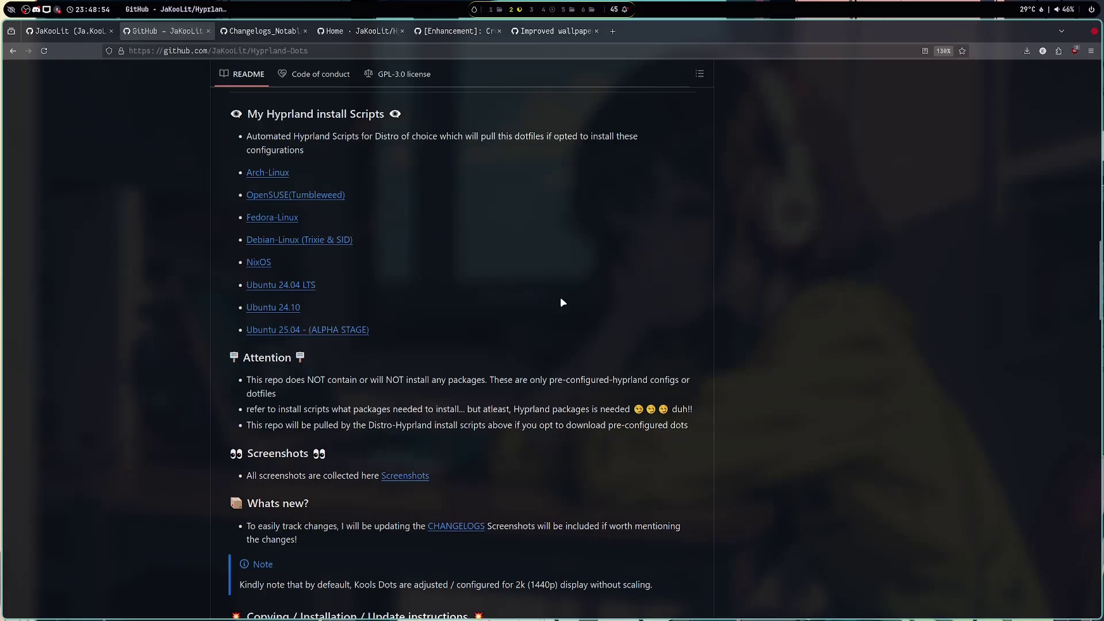
{"action": "scroll", "coordinate": [560, 297], "scroll_direction": "up", "scroll_amount": 10}
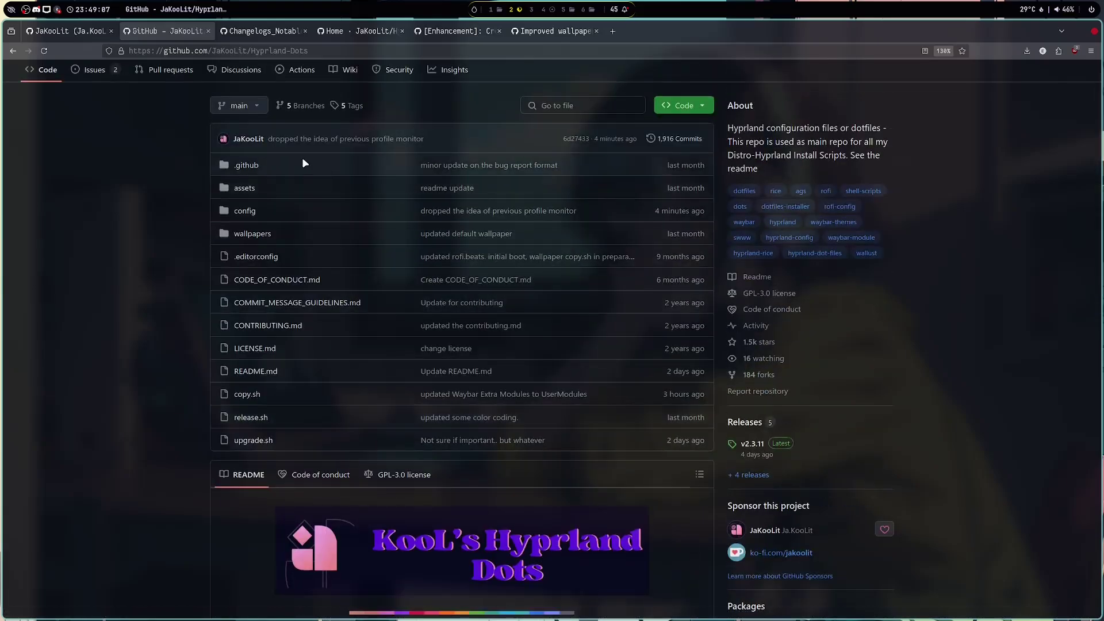
{"action": "scroll", "coordinate": [454, 191], "scroll_direction": "down", "scroll_amount": 15}
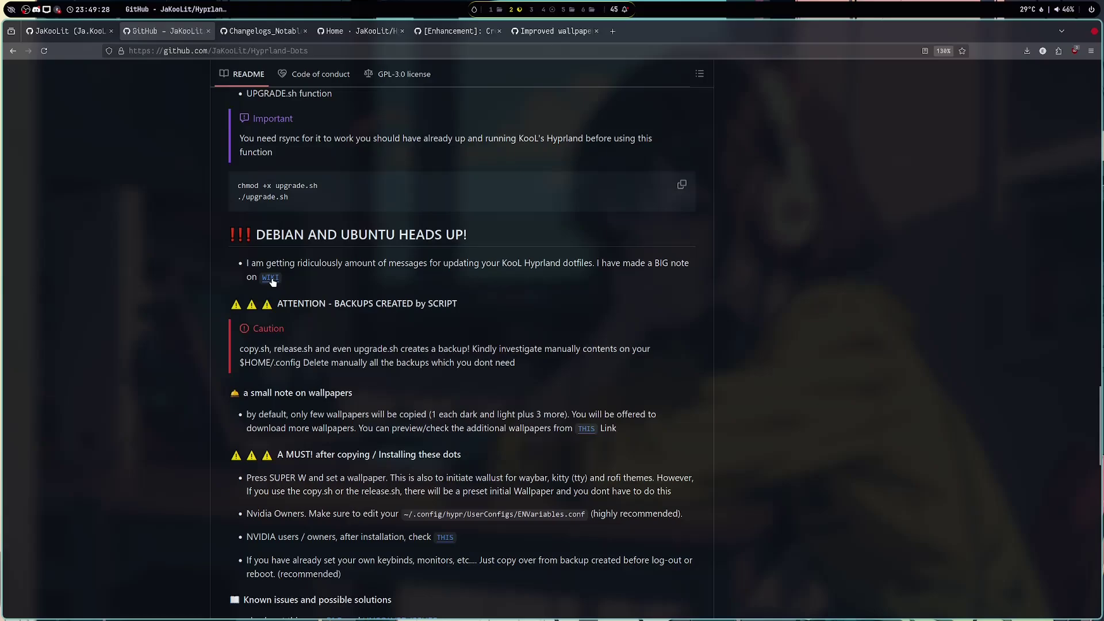
Open the Install_&_Update wiki page at 180% zoom and scroll through it
{"action": "left_click", "coordinate": [272, 279]}
{"action": "key", "text": "ctrl+plus"}
{"action": "key", "text": "ctrl+plus"}
{"action": "key", "text": "ctrl+plus"}
{"action": "scroll", "coordinate": [560, 367], "scroll_direction": "down", "scroll_amount": 10}
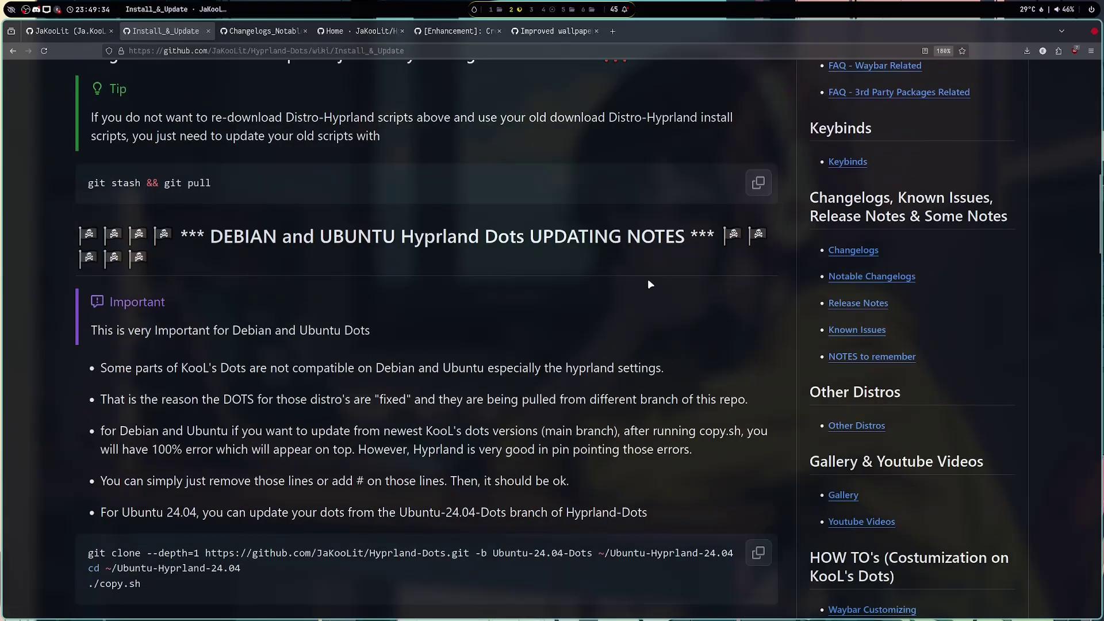
{"action": "scroll", "coordinate": [650, 285], "scroll_direction": "down", "scroll_amount": 4}
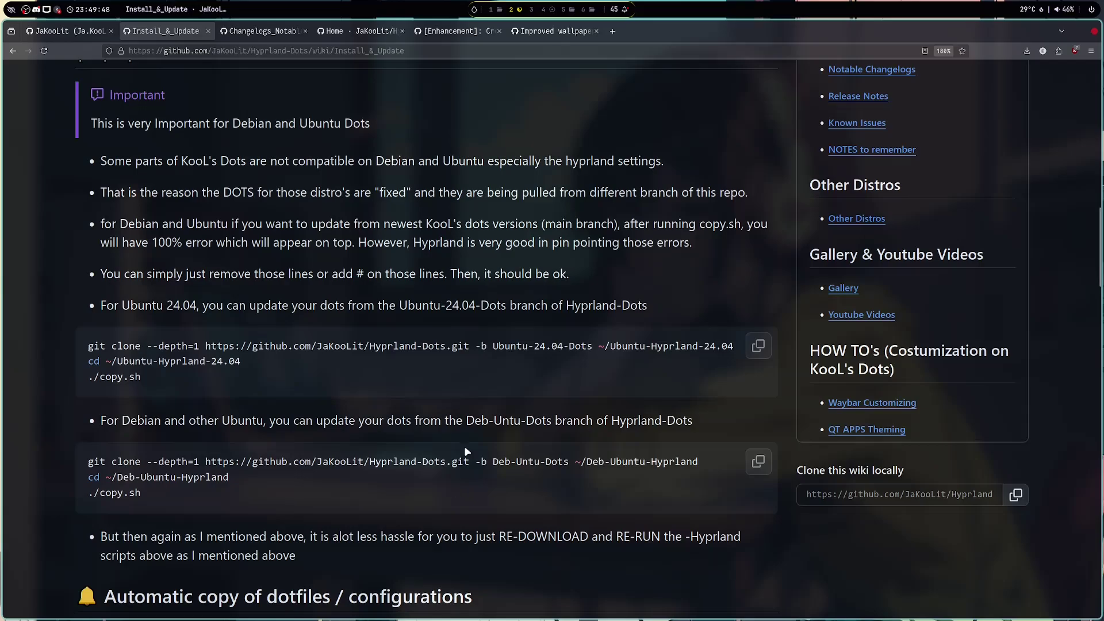
{"action": "scroll", "coordinate": [417, 298], "scroll_direction": "up", "scroll_amount": 15}
Check the Hyprland-Dots branch list, keep main, and return to the Install_&_Update page
{"action": "left_click", "coordinate": [169, 106]}
{"action": "left_click", "coordinate": [144, 242]}
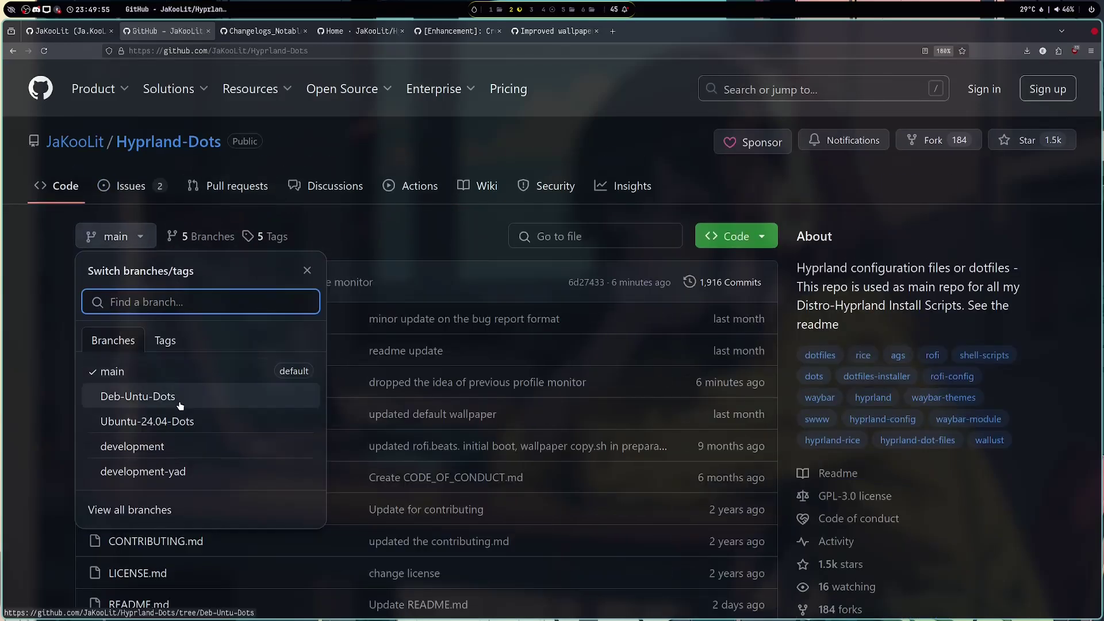
{"action": "key", "text": "Escape"}
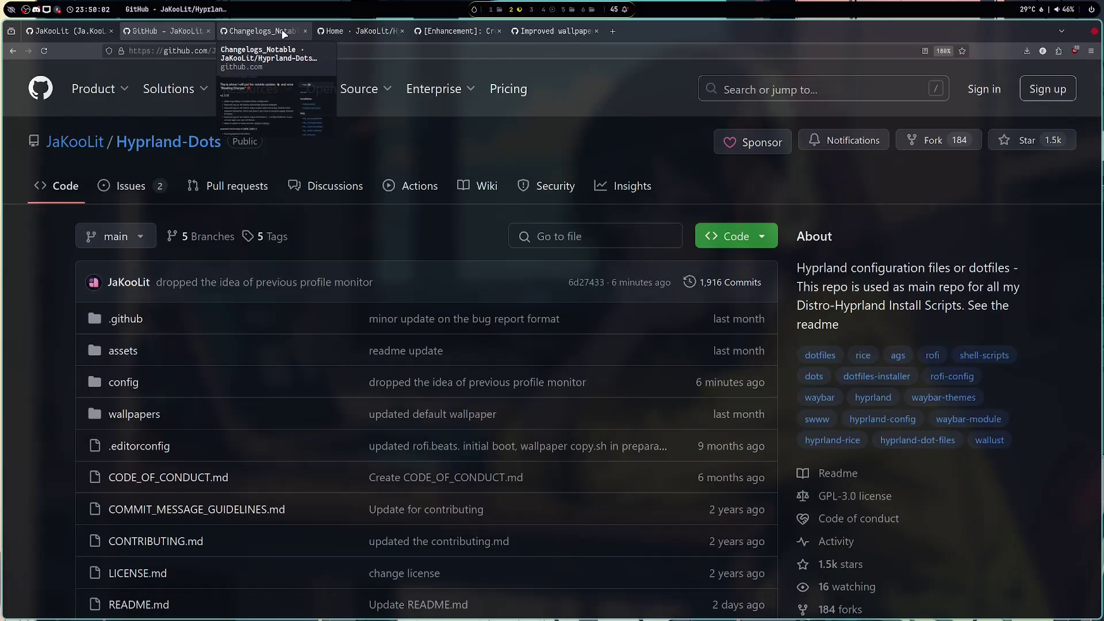
{"action": "key", "text": "alt+Left"}
Read further down the Install_&_Update wiki page and select a line of its text
{"action": "scroll", "coordinate": [402, 396], "scroll_direction": "down", "scroll_amount": 6}
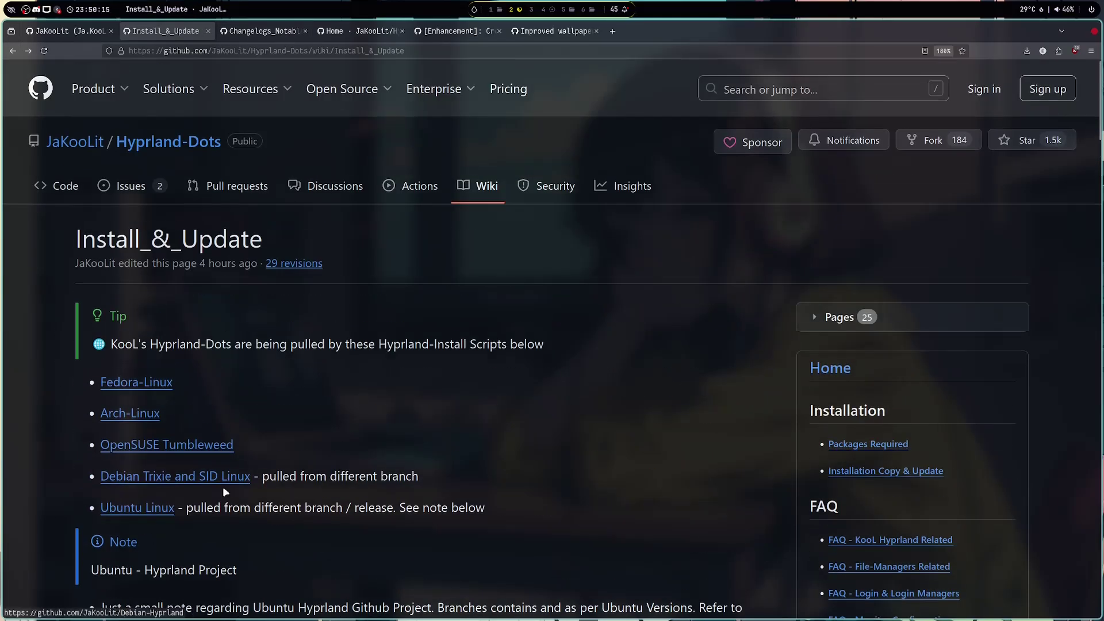
{"action": "scroll", "coordinate": [556, 408], "scroll_direction": "down", "scroll_amount": 5}
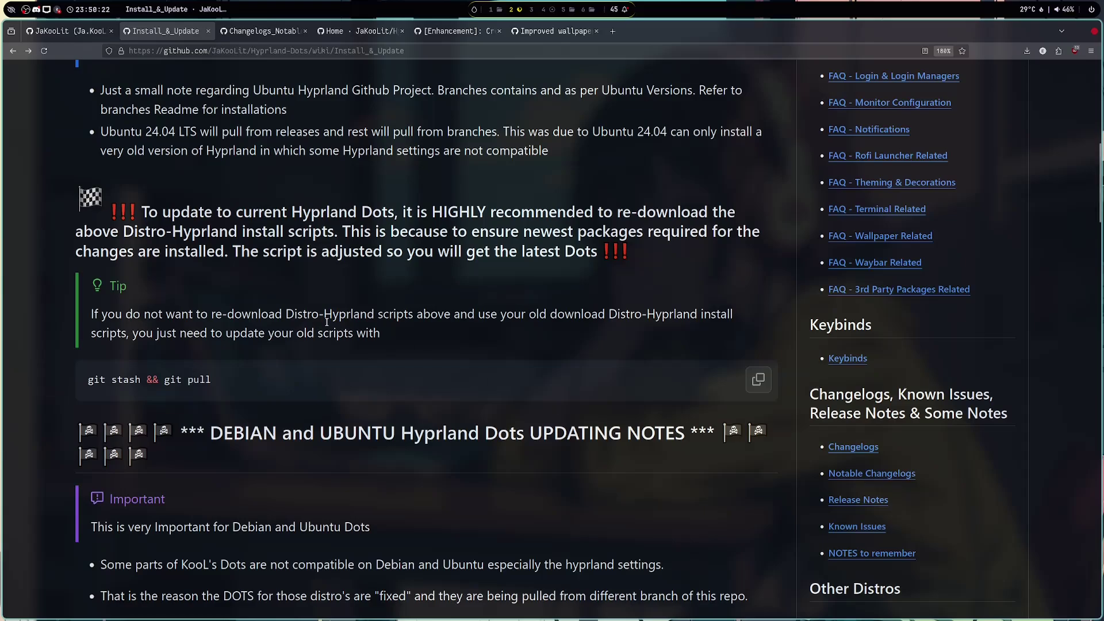
{"action": "scroll", "coordinate": [145, 331], "scroll_direction": "up", "scroll_amount": 7}
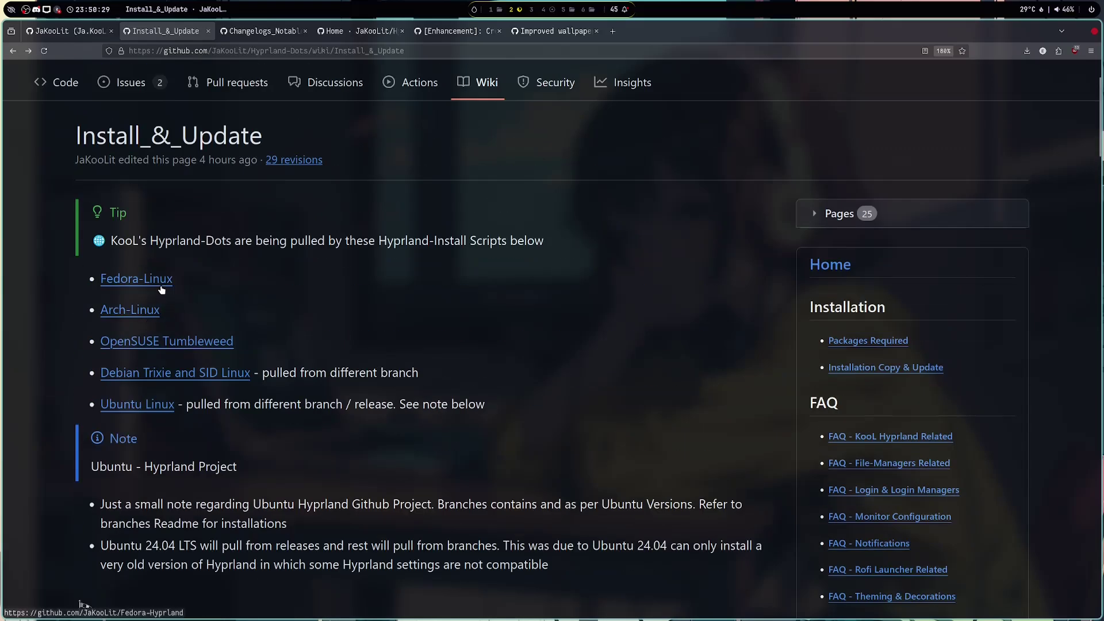
{"action": "scroll", "coordinate": [208, 303], "scroll_direction": "down", "scroll_amount": 7}
{"action": "left_click_drag", "start_coordinate": [89, 380], "coordinate": [216, 375]}
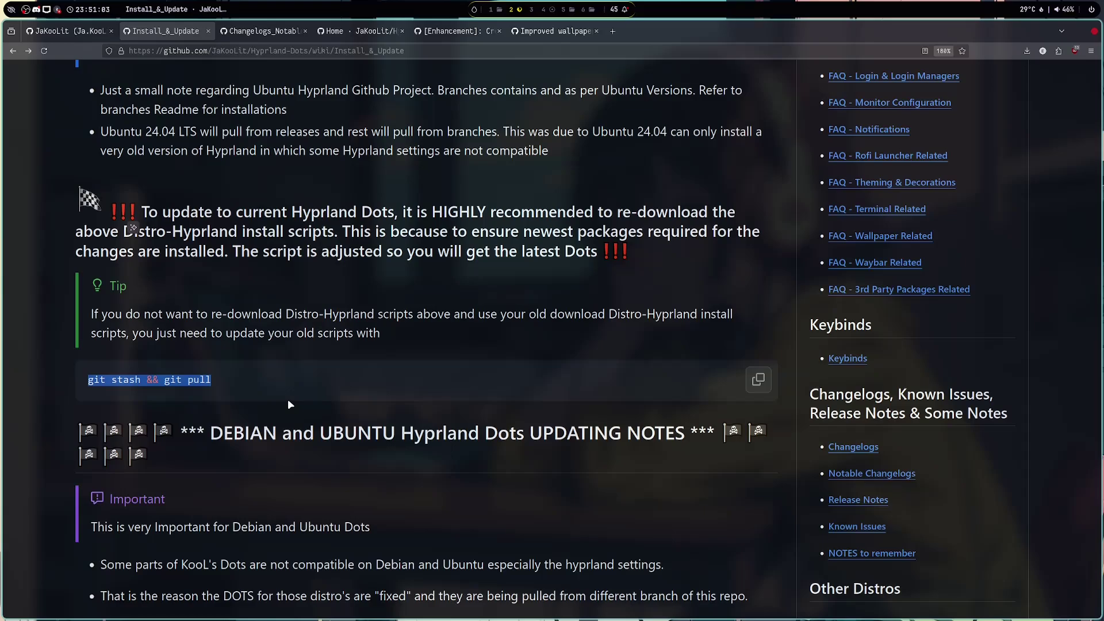
{"action": "scroll", "coordinate": [359, 390], "scroll_direction": "up", "scroll_amount": 10}
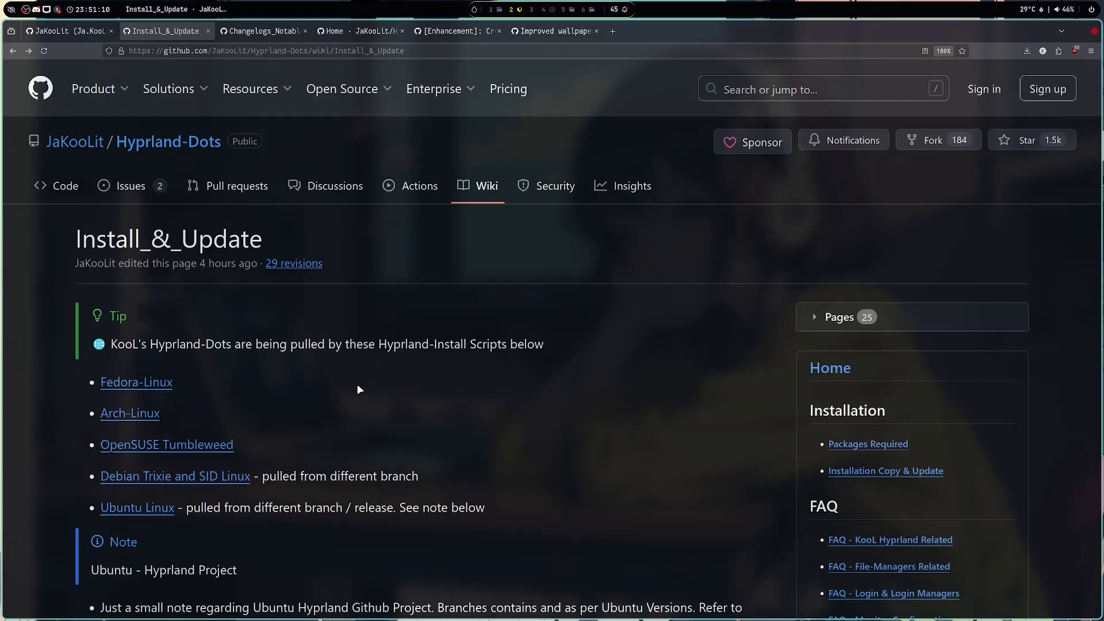
Open issue #562 about the broken wallpaper menu from the Issues list
{"action": "left_click", "coordinate": [131, 185]}
{"action": "left_click", "coordinate": [247, 452]}
{"action": "scroll", "coordinate": [471, 463], "scroll_direction": "down", "scroll_amount": 10}
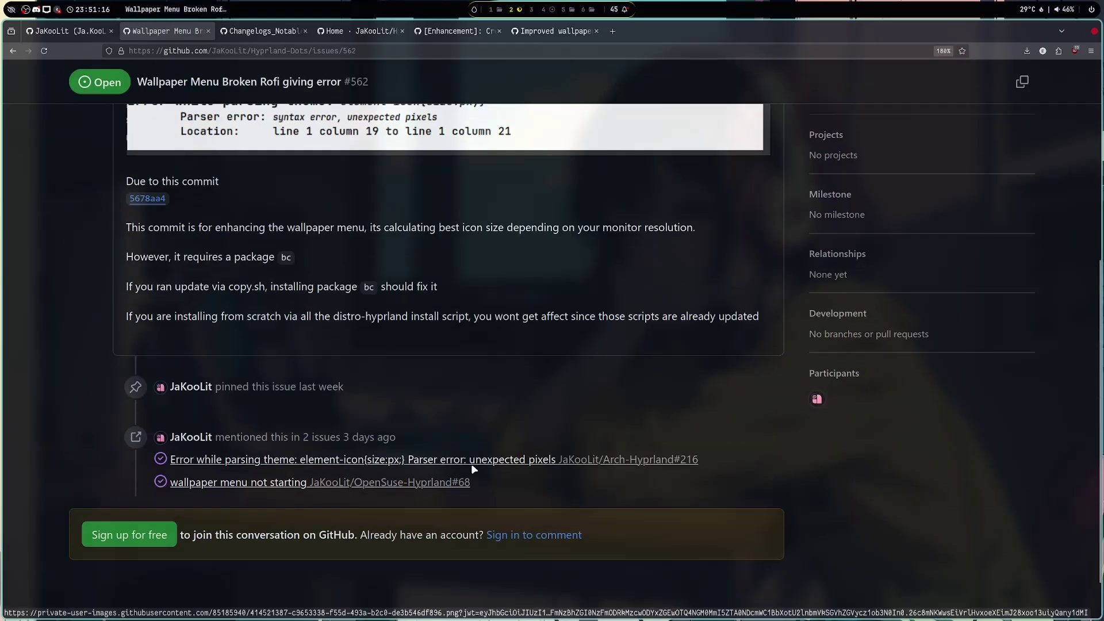
{"action": "scroll", "coordinate": [471, 464], "scroll_direction": "up", "scroll_amount": 10}
Go to the wiki Home page, then open Notable Changelogs from the sidebar
{"action": "left_click", "coordinate": [480, 251]}
{"action": "scroll", "coordinate": [782, 303], "scroll_direction": "down", "scroll_amount": 10}
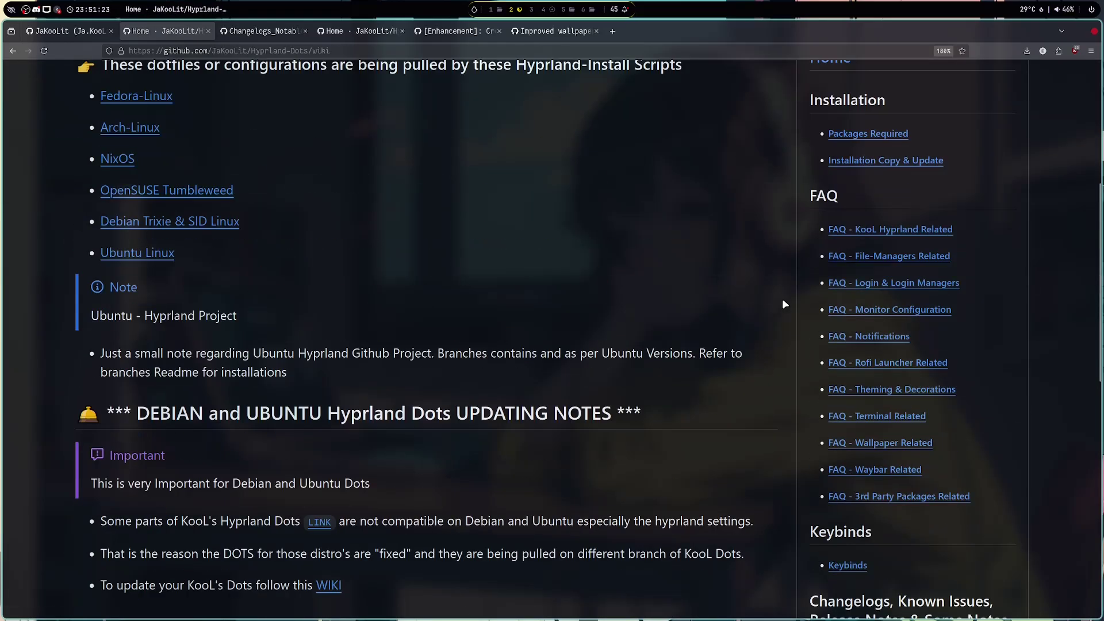
{"action": "scroll", "coordinate": [784, 303], "scroll_direction": "down", "scroll_amount": 5}
{"action": "left_click", "coordinate": [885, 475]}
{"action": "scroll", "coordinate": [579, 457], "scroll_direction": "down", "scroll_amount": 5}
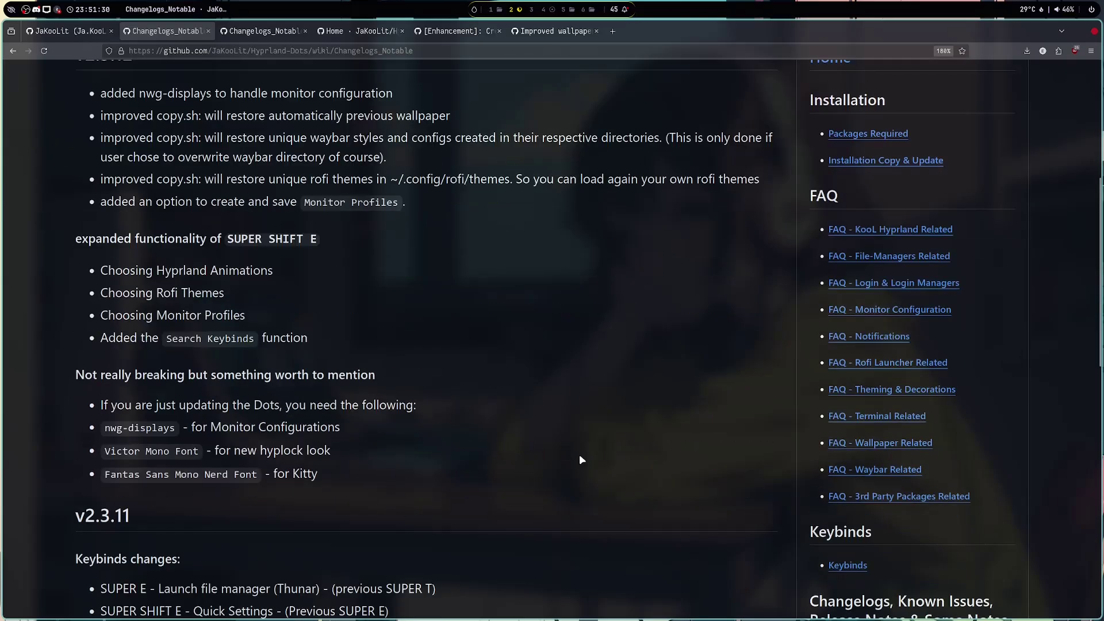